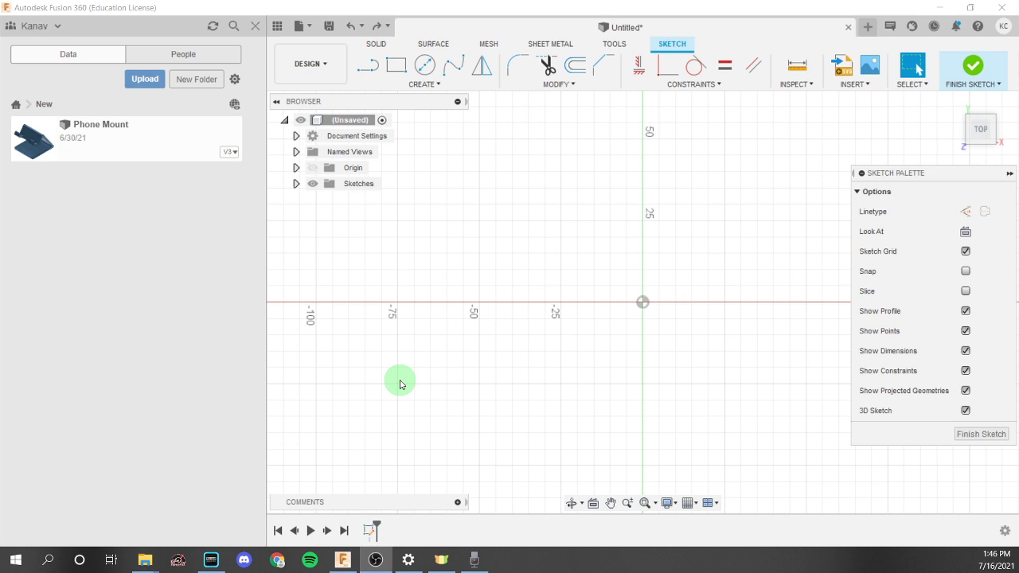
- Draw a 50 mm line straight up from the sketch origin with the Line tool
{"action": "left_click", "coordinate": [368, 65]}
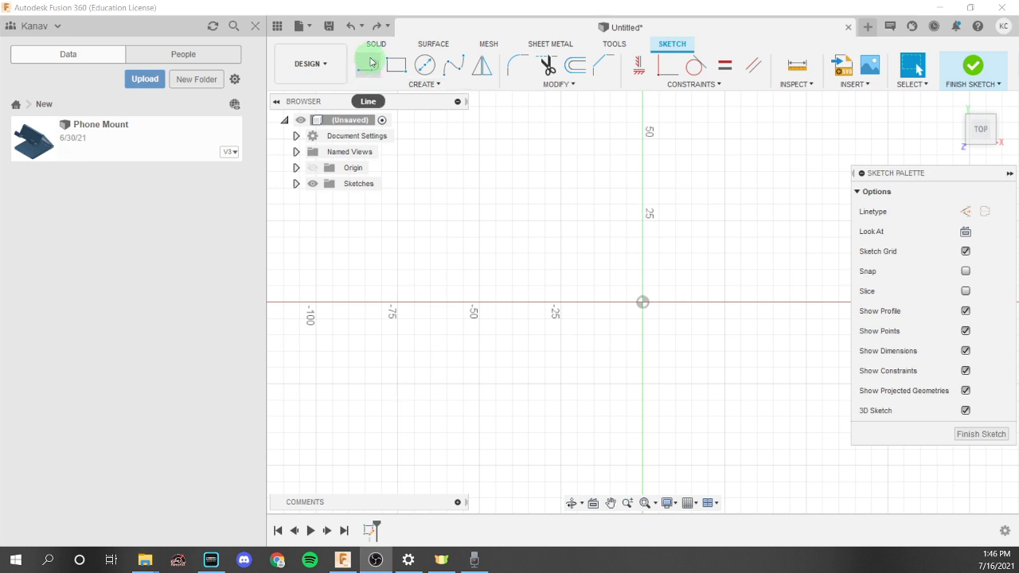
{"action": "left_click", "coordinate": [643, 302]}
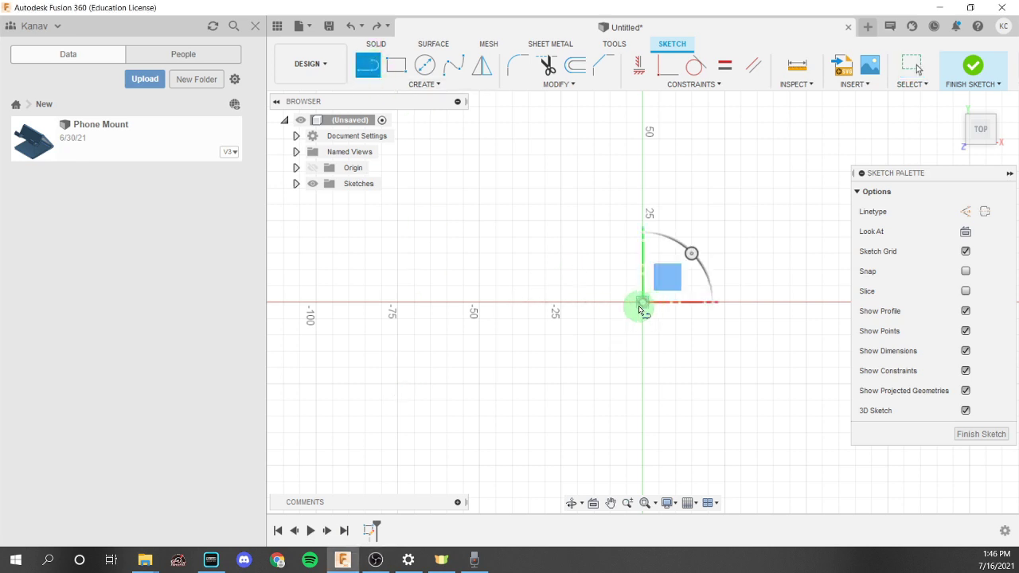
{"action": "left_click", "coordinate": [643, 302]}
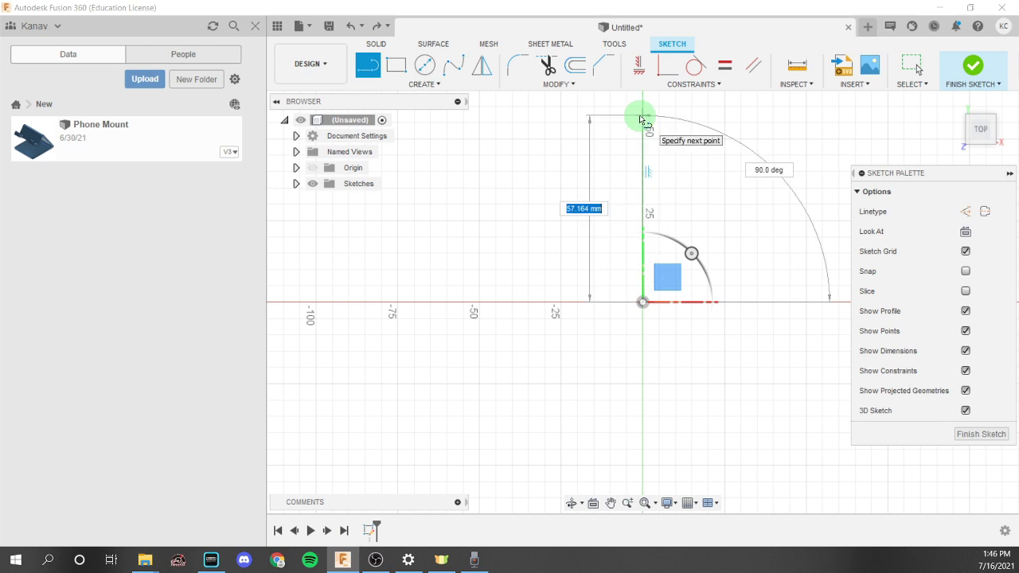
{"action": "type", "text": "50"}
{"action": "key", "text": "Return"}
{"action": "key", "text": "Escape"}
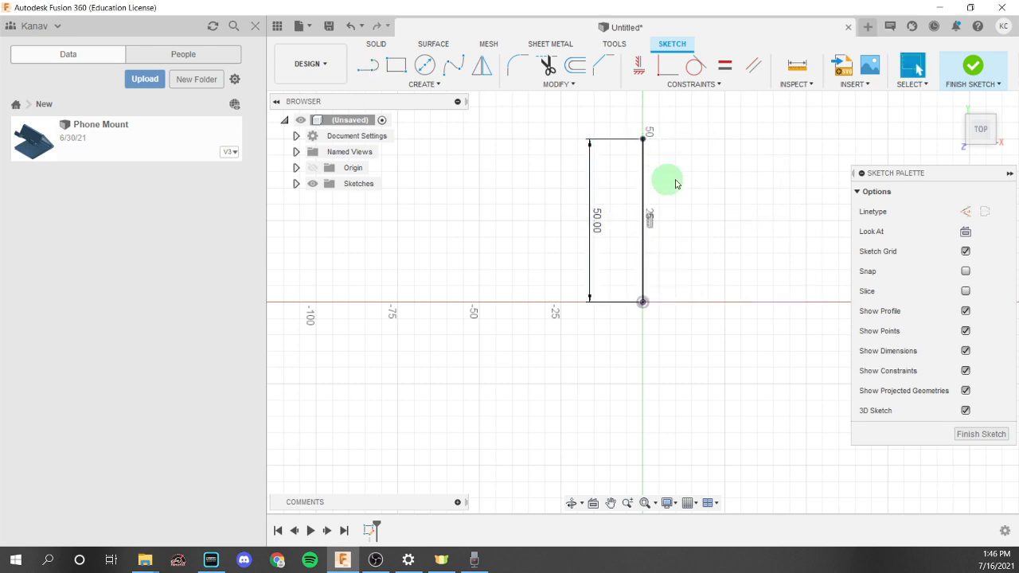
{"action": "middle_click_drag", "start_coordinate": [537, 184], "coordinate": [412, 189]}
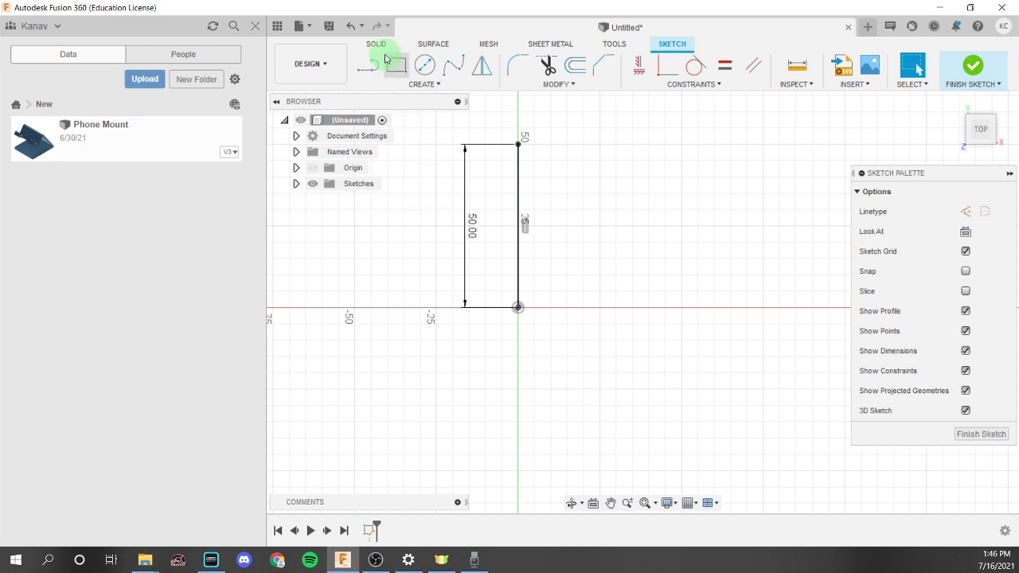
- Place a Center Diameter circle of 30 mm on the x-axis, right of the line
{"action": "left_click", "coordinate": [432, 84]}
{"action": "left_click", "coordinate": [428, 83]}
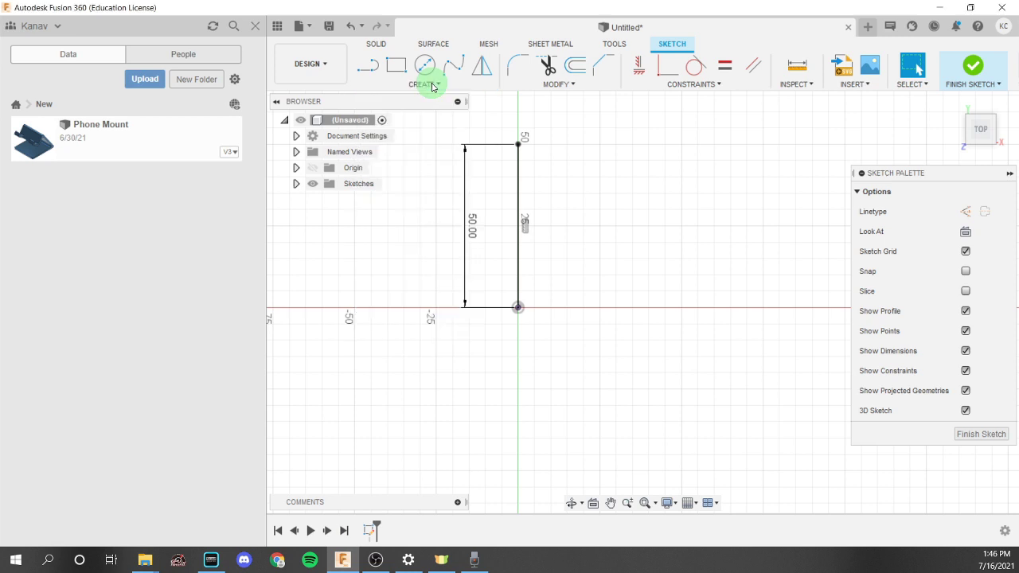
{"action": "left_click", "coordinate": [391, 64]}
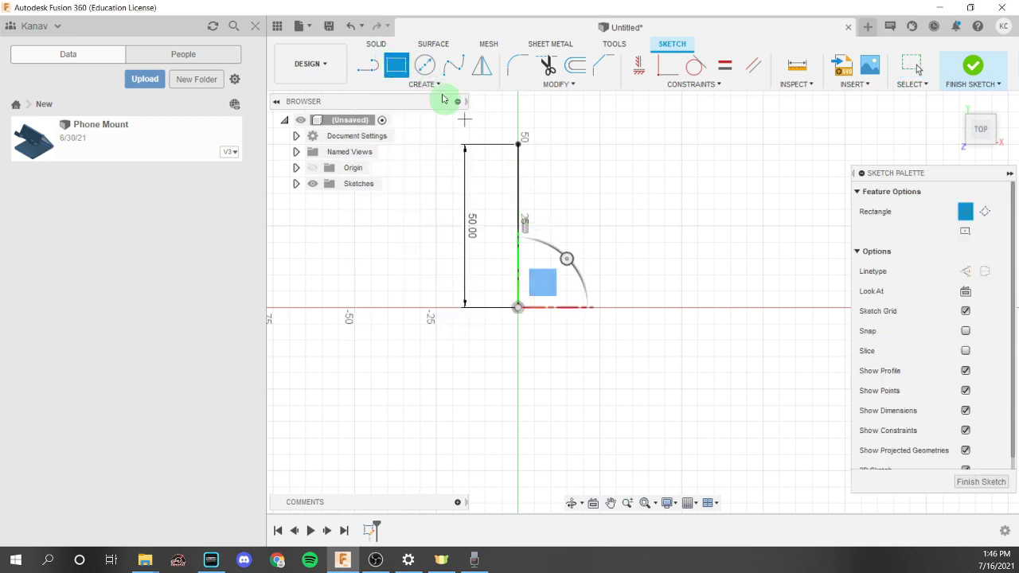
{"action": "left_click", "coordinate": [425, 64]}
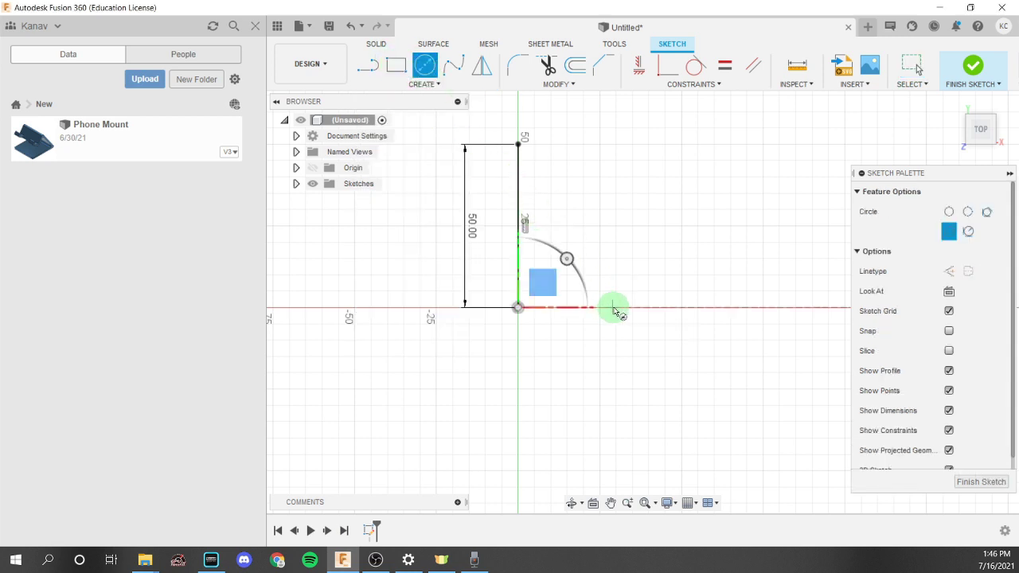
{"action": "left_click", "coordinate": [610, 308]}
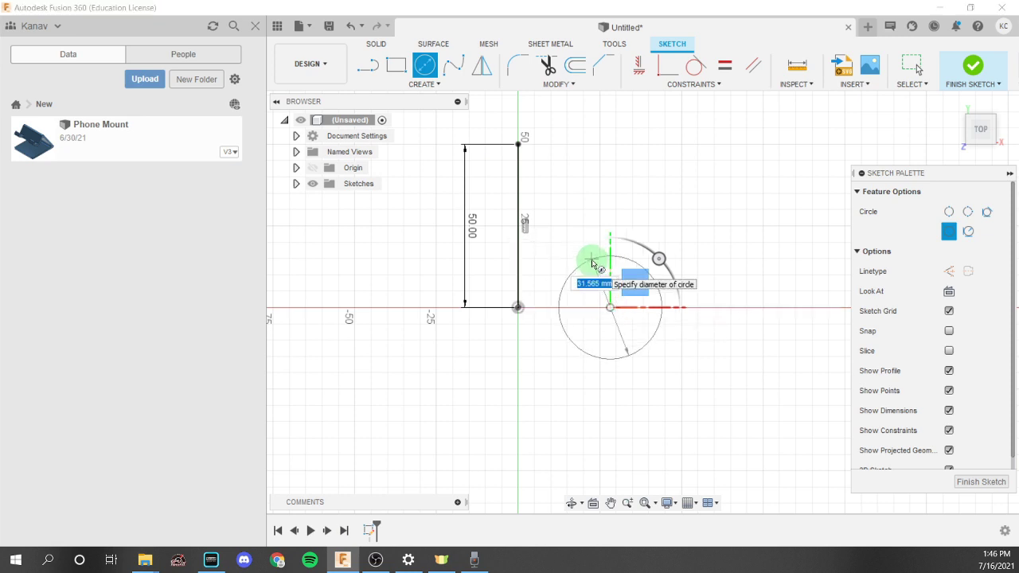
{"action": "type", "text": "30"}
{"action": "key", "text": "Return"}
{"action": "key", "text": "Escape"}
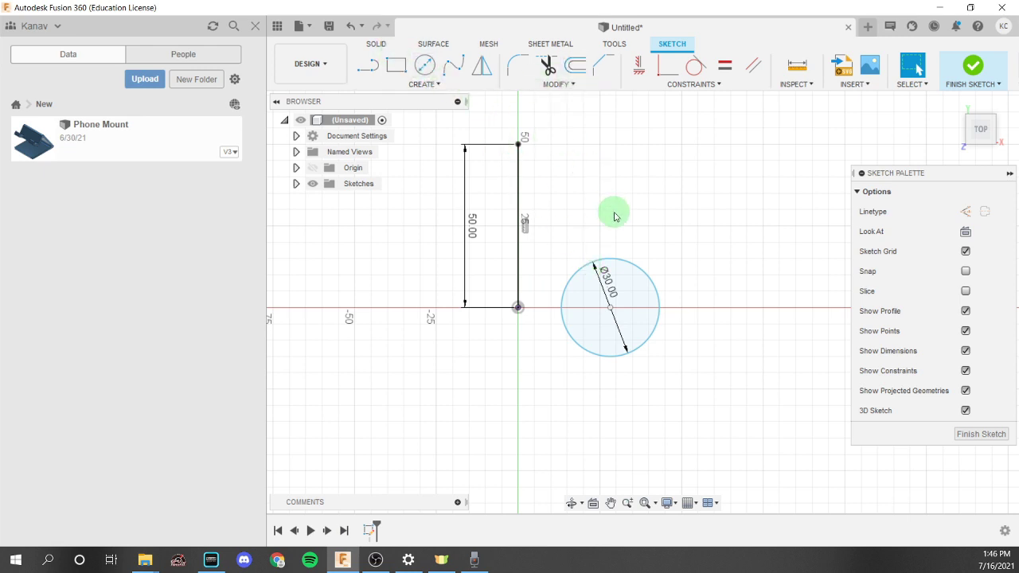
- Dimension the circle centre 30 mm horizontally from the sketch origin
{"action": "left_click", "coordinate": [610, 309]}
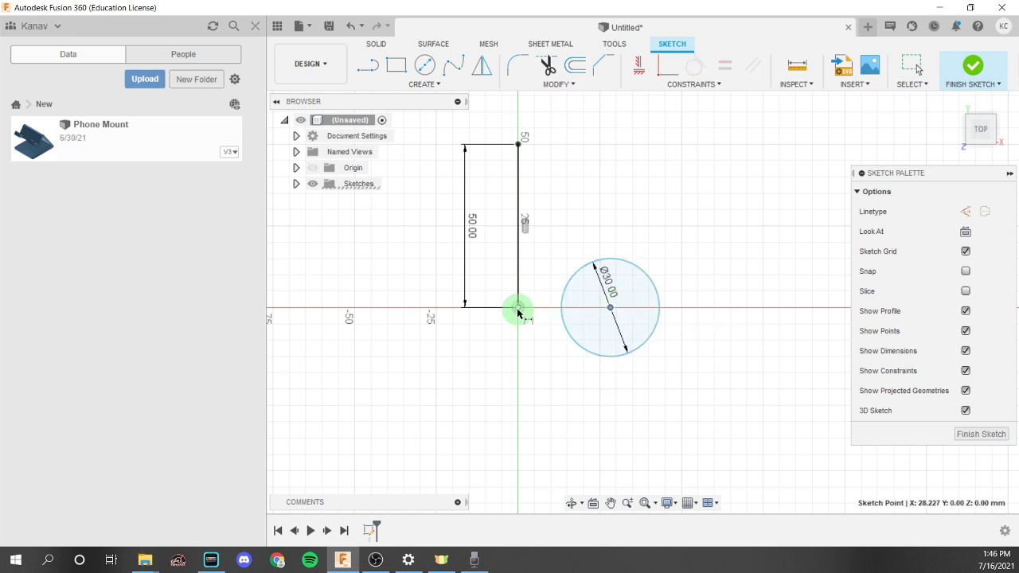
{"action": "left_click", "coordinate": [518, 308]}
{"action": "left_click", "coordinate": [556, 240]}
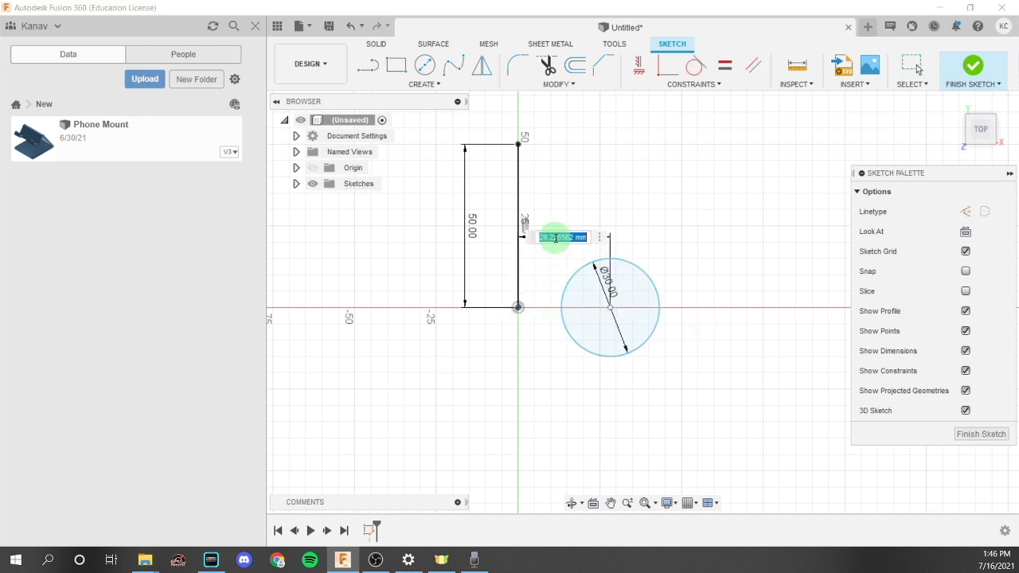
{"action": "type", "text": "30"}
{"action": "key", "text": "Return"}
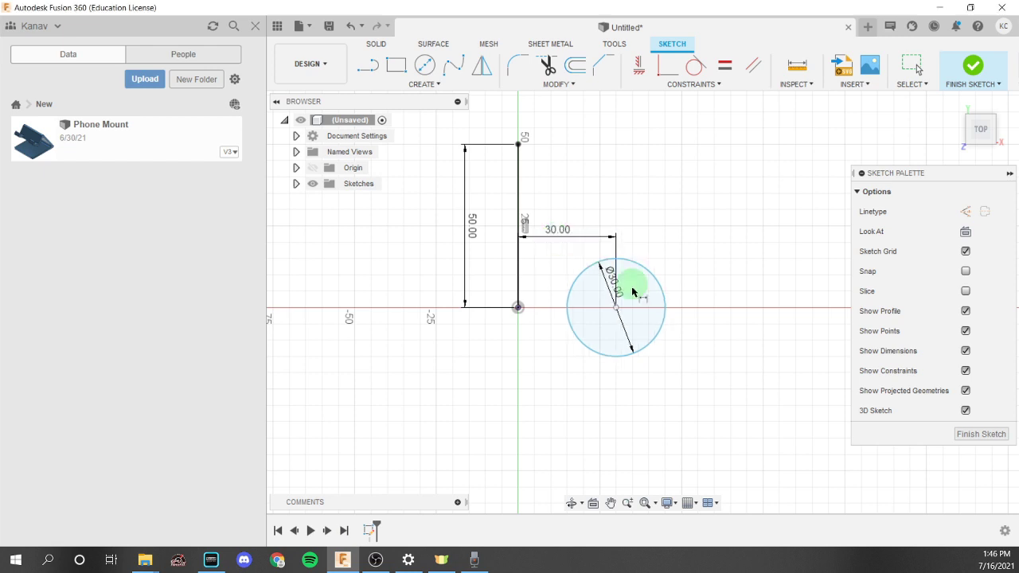
- Dimension the circle centre 25 mm vertically below the top end of the line
{"action": "left_click", "coordinate": [617, 307]}
{"action": "left_click", "coordinate": [522, 144]}
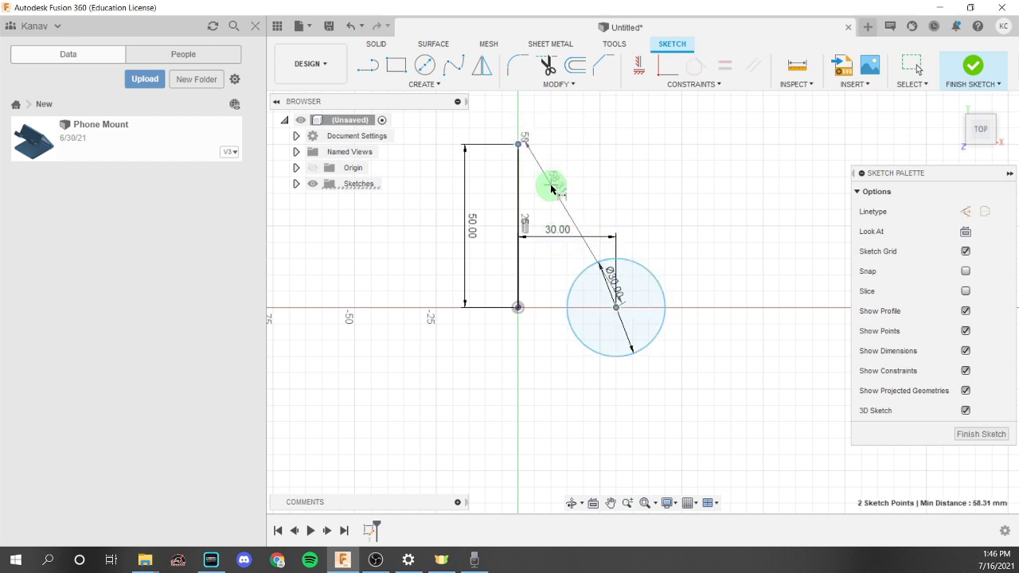
{"action": "left_click", "coordinate": [658, 201]}
{"action": "type", "text": "25"}
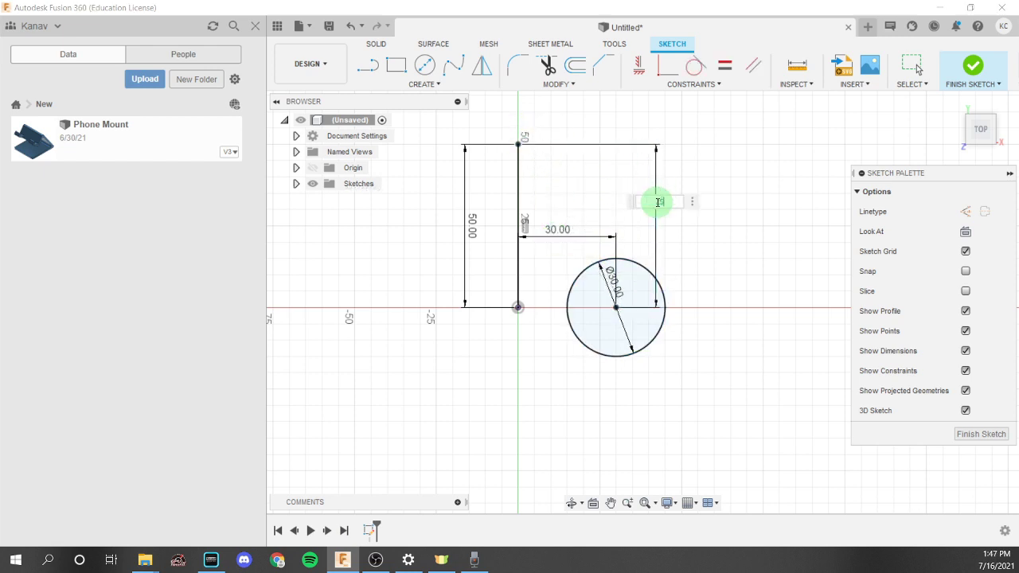
{"action": "key", "text": "Return"}
{"action": "scroll", "coordinate": [598, 208], "scroll_direction": "up", "scroll_amount": 1}
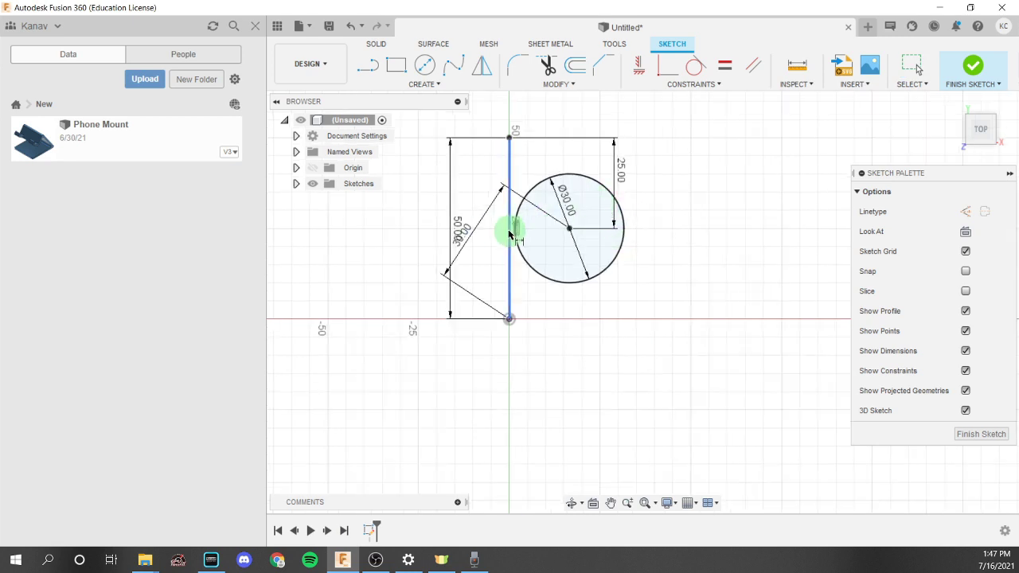
{"action": "key", "text": "Escape"}
- Delete the stray diagonal dimension and re-add the 30 mm origin-to-centre horizontal dimension
{"action": "right_click", "coordinate": [467, 231]}
{"action": "left_click", "coordinate": [426, 216]}
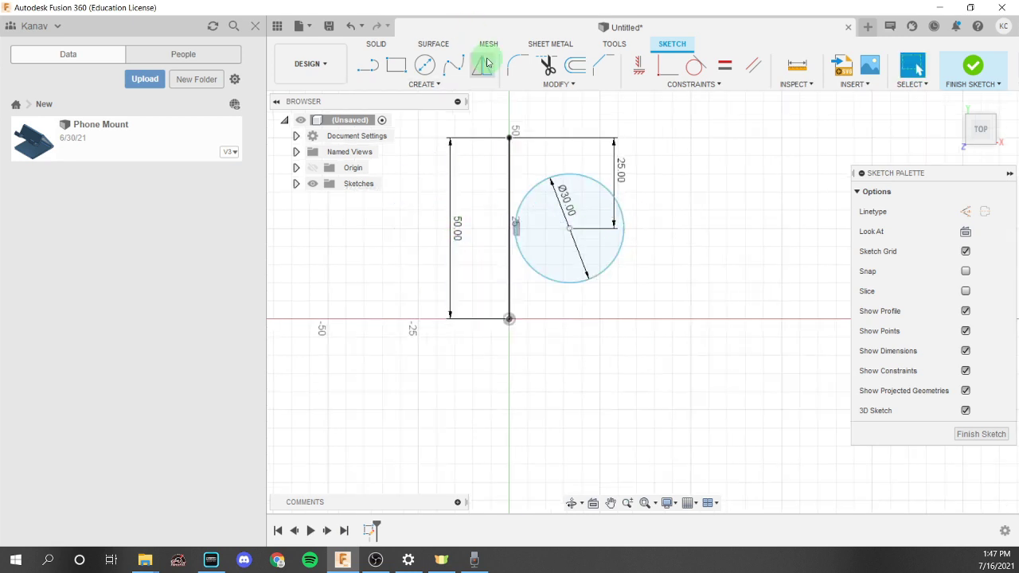
{"action": "left_click", "coordinate": [509, 320]}
{"action": "left_click", "coordinate": [568, 229]}
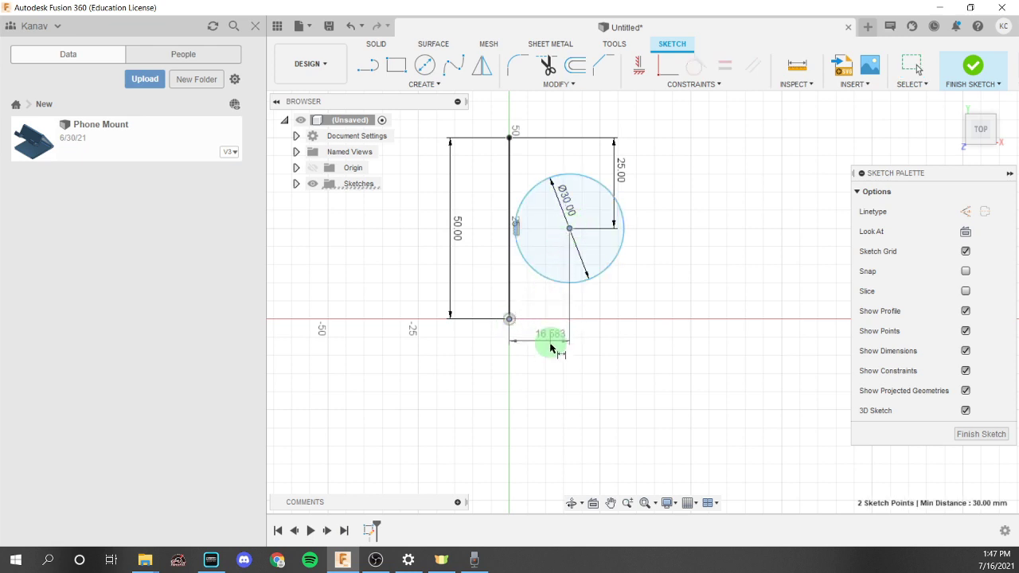
{"action": "left_click", "coordinate": [537, 344]}
{"action": "type", "text": "30"}
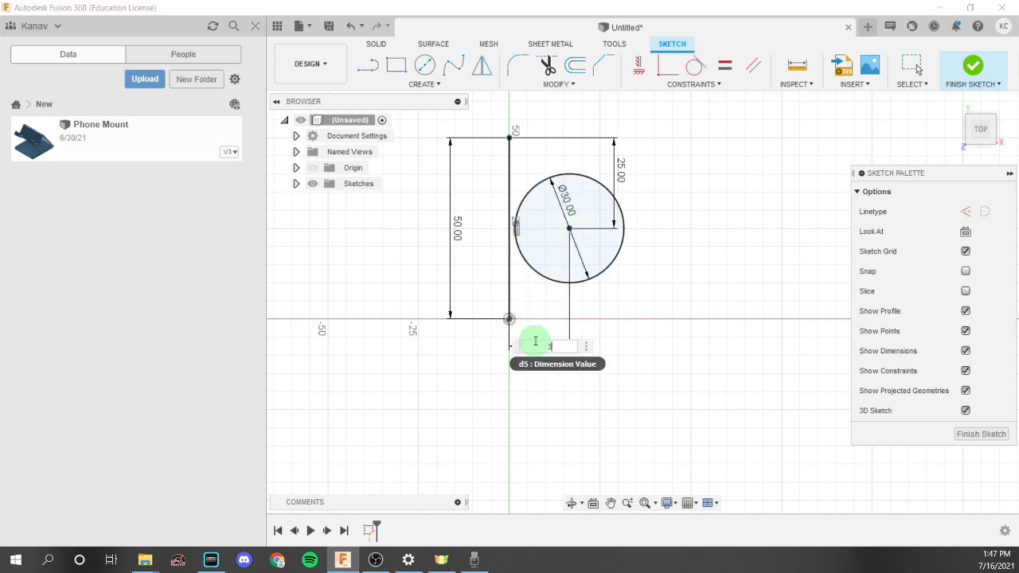
{"action": "key", "text": "Return"}
{"action": "middle_click_drag", "start_coordinate": [698, 336], "coordinate": [633, 363]}
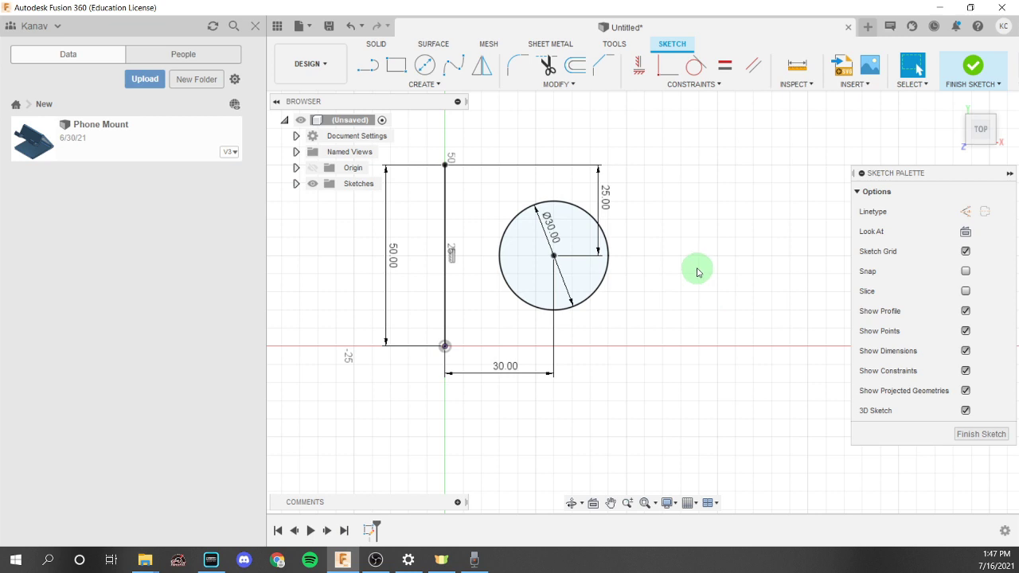
- Mirror the right-hand circle across the vertical line to create a matching left circle
{"action": "left_click", "coordinate": [483, 67]}
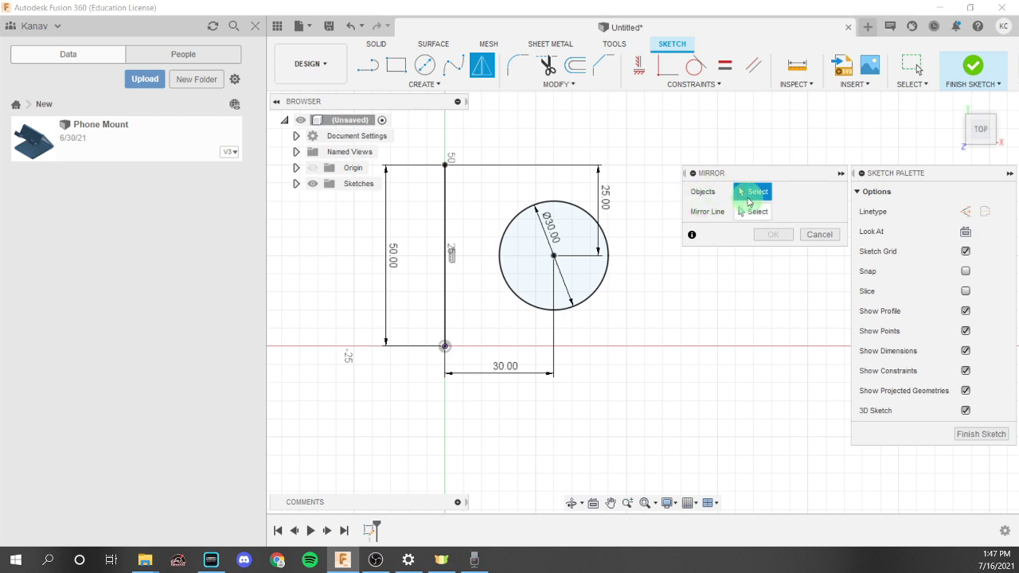
{"action": "left_click", "coordinate": [755, 212]}
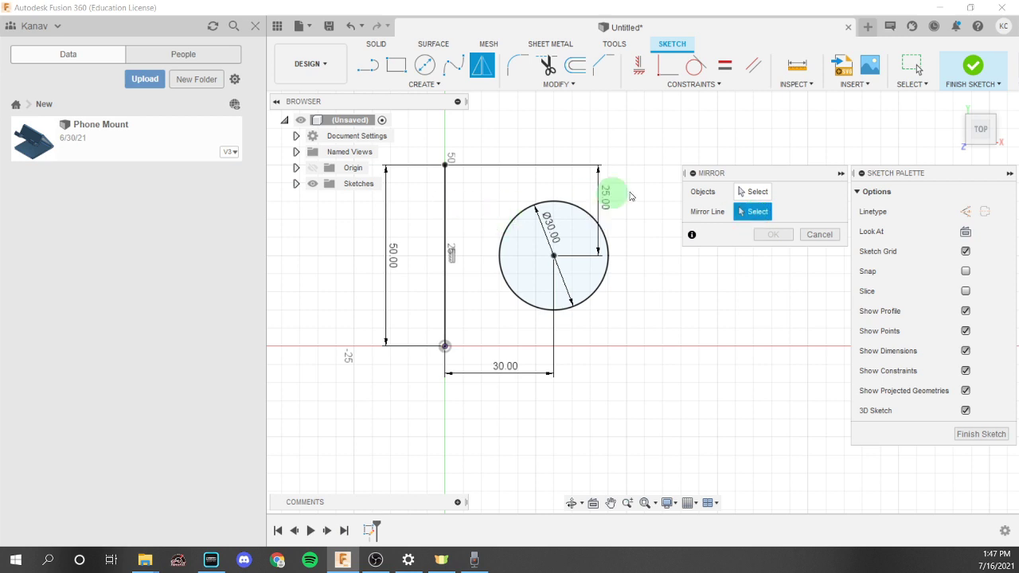
{"action": "left_click", "coordinate": [756, 194]}
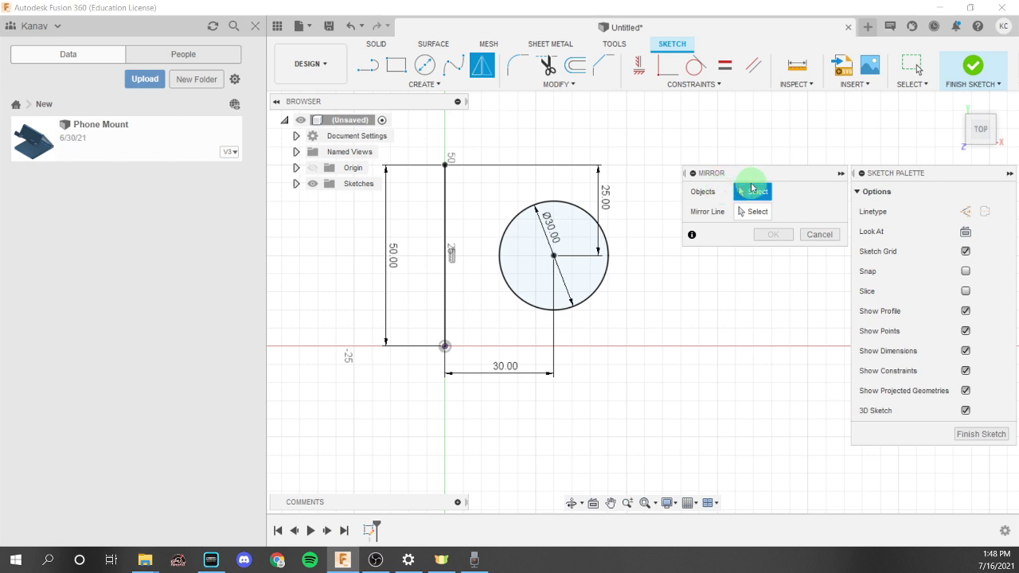
{"action": "left_click", "coordinate": [599, 228]}
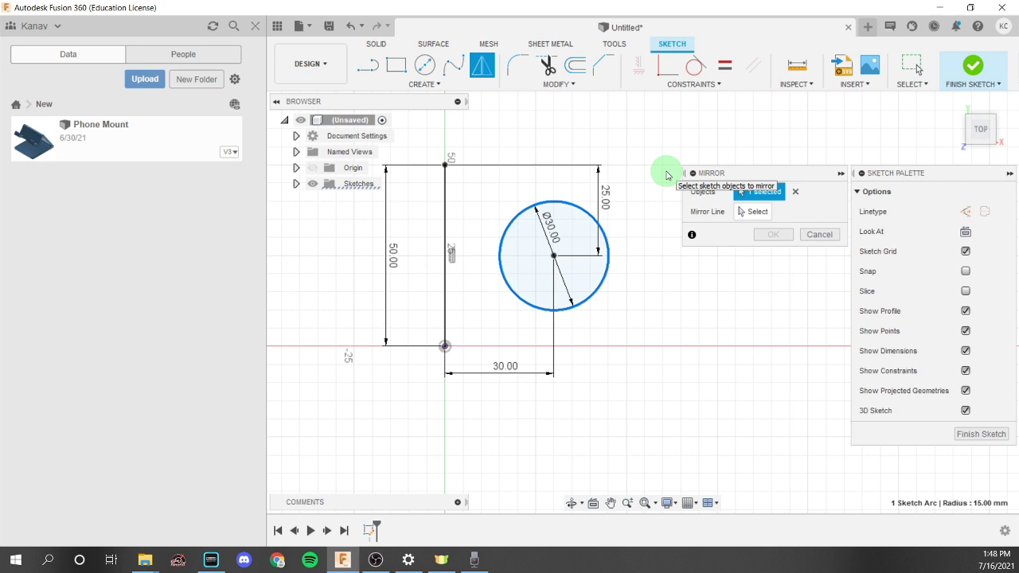
{"action": "left_click", "coordinate": [752, 212]}
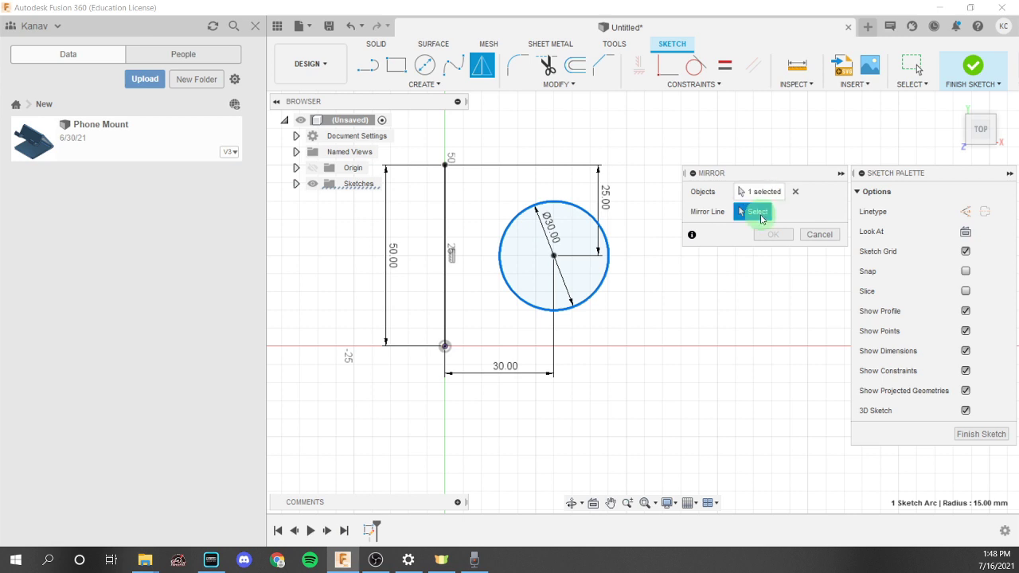
{"action": "left_click", "coordinate": [444, 207]}
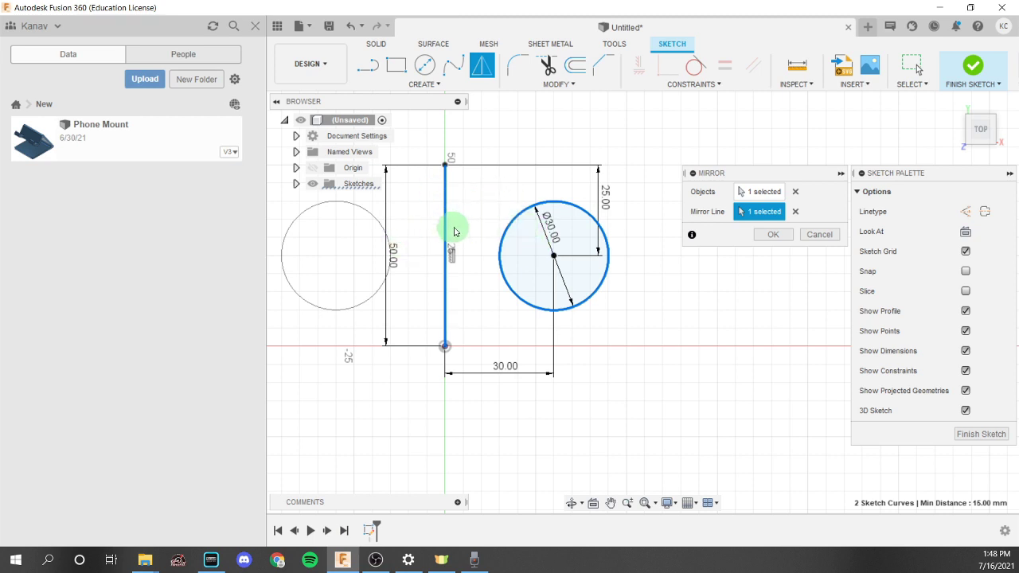
{"action": "left_click", "coordinate": [772, 234]}
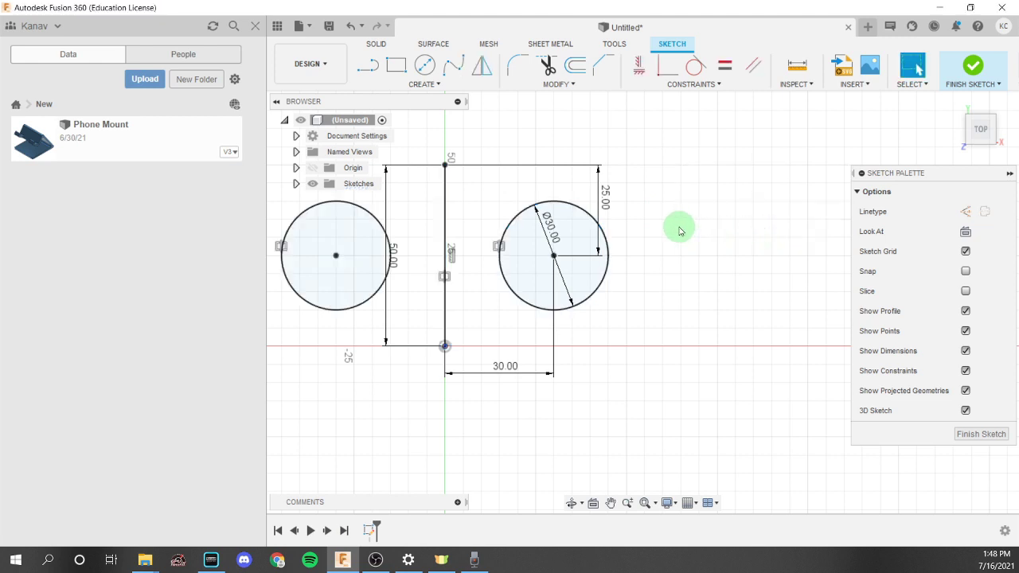
- Change the circle's diameter dimension to 15 mm and clear the selection
{"action": "middle_click_drag", "start_coordinate": [676, 226], "coordinate": [712, 244]}
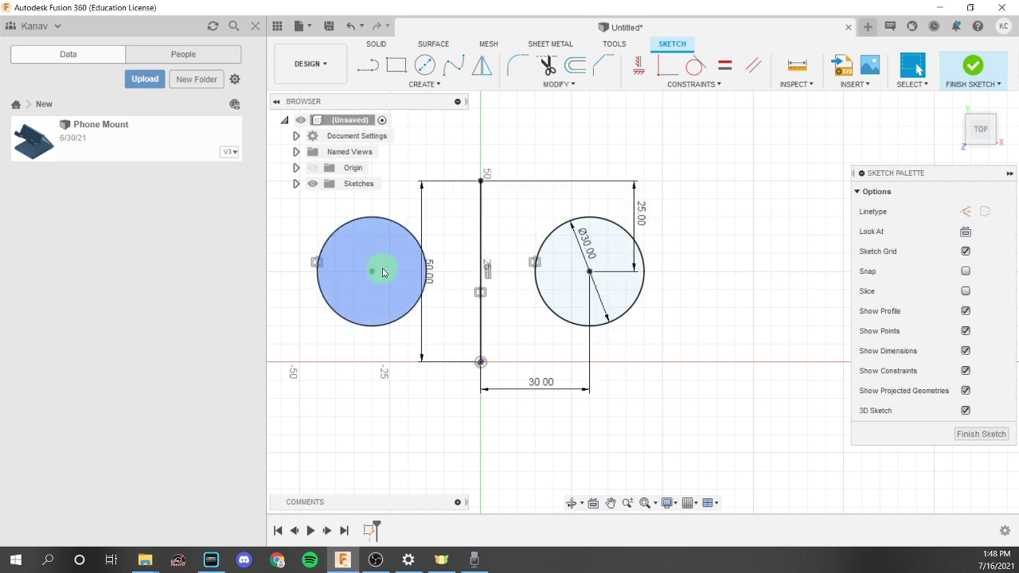
{"action": "double_click", "coordinate": [588, 251]}
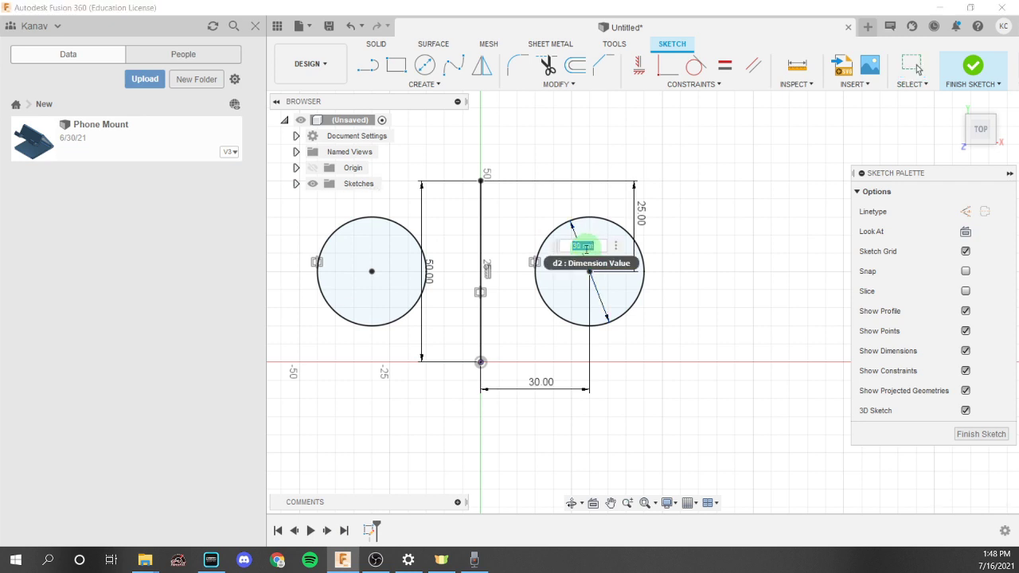
{"action": "type", "text": "15"}
{"action": "key", "text": "Return"}
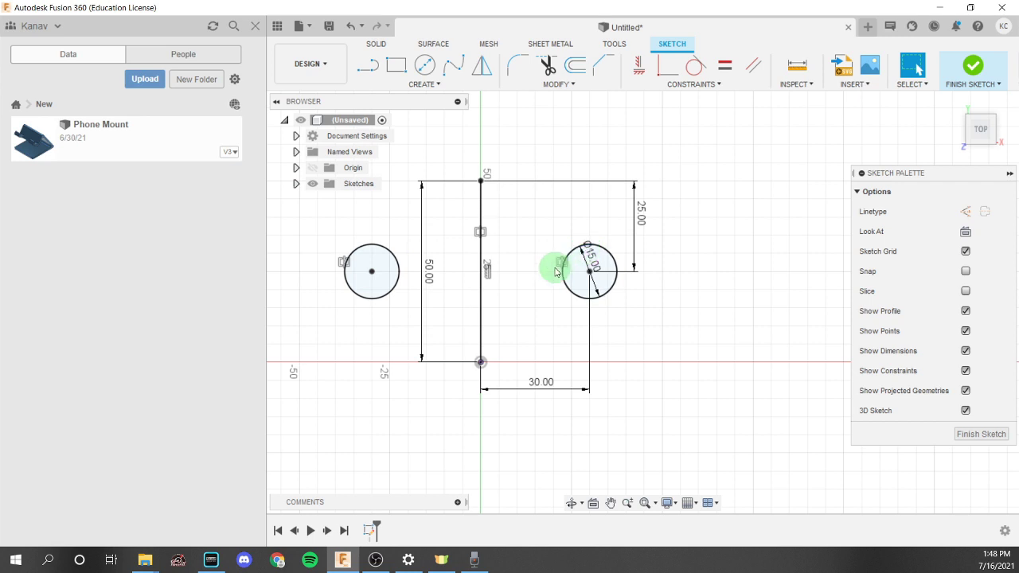
{"action": "left_click", "coordinate": [574, 290]}
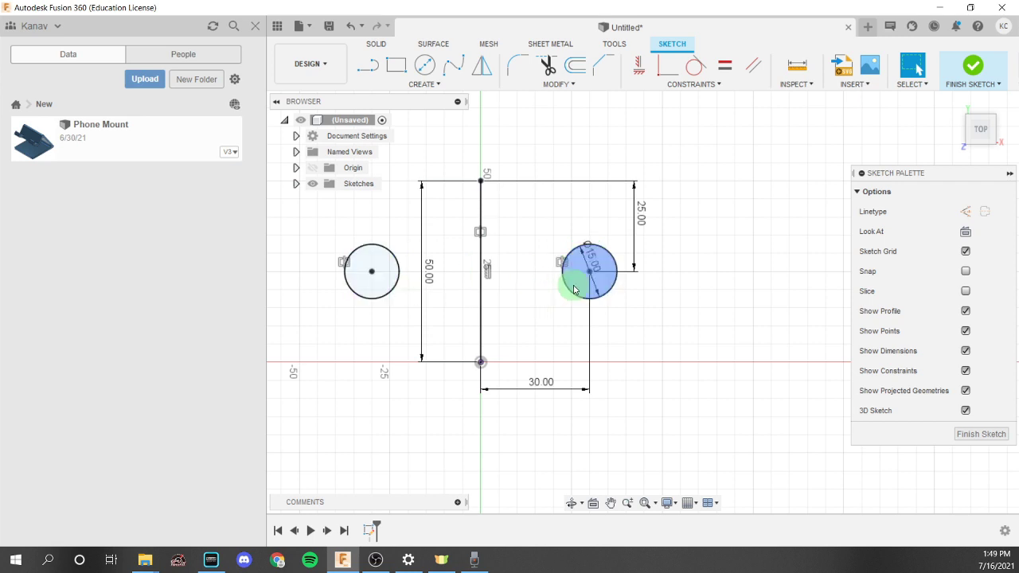
{"action": "left_click", "coordinate": [585, 233]}
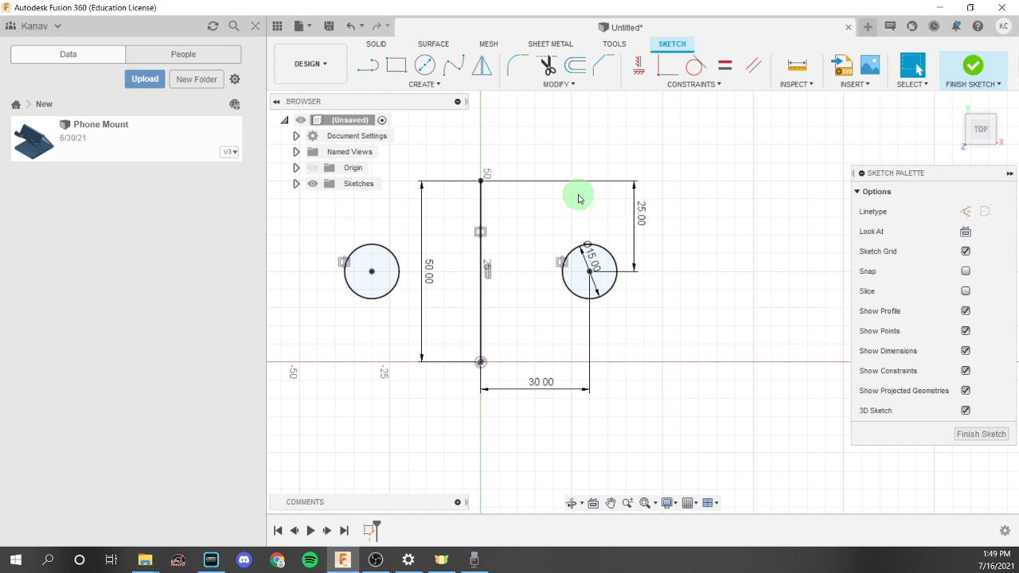
{"action": "left_click", "coordinate": [461, 252]}
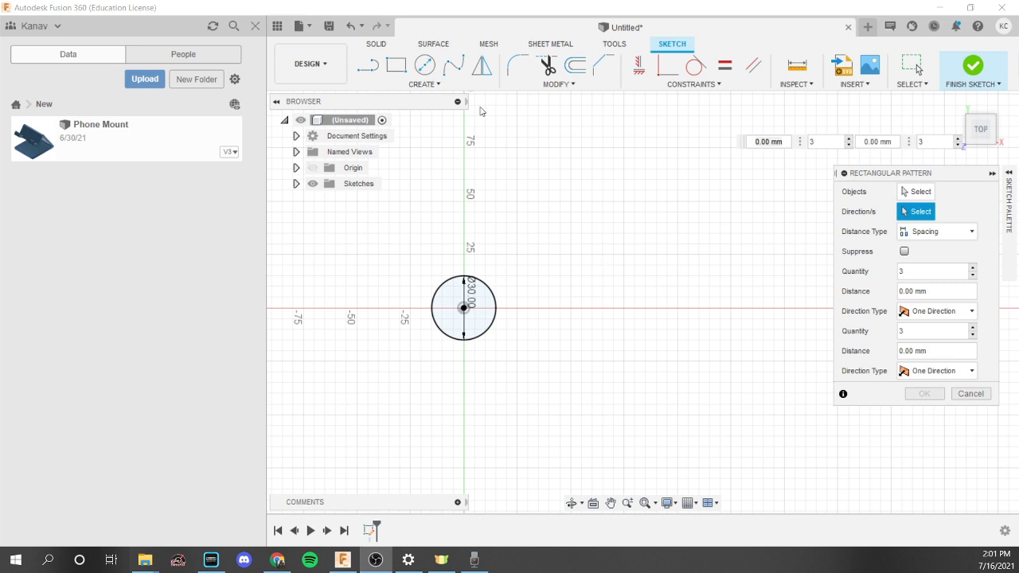
{"action": "left_click", "coordinate": [975, 396]}
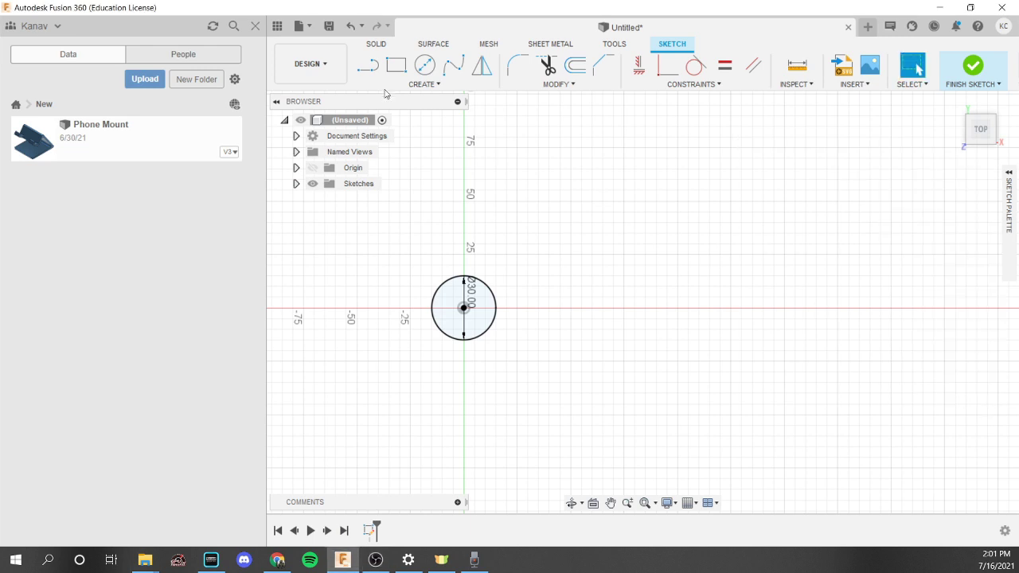
{"action": "left_click", "coordinate": [428, 85]}
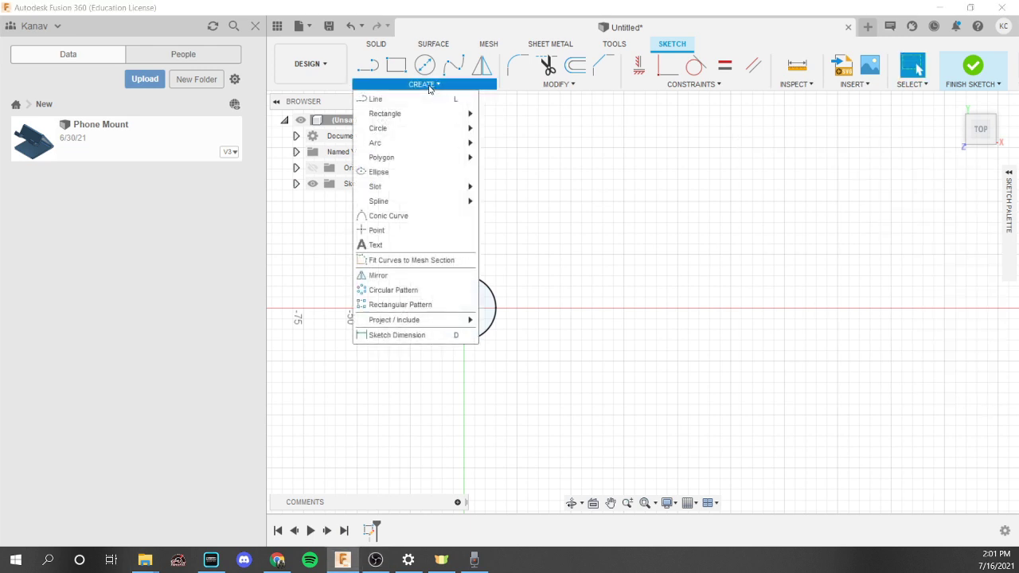
{"action": "left_click", "coordinate": [399, 305]}
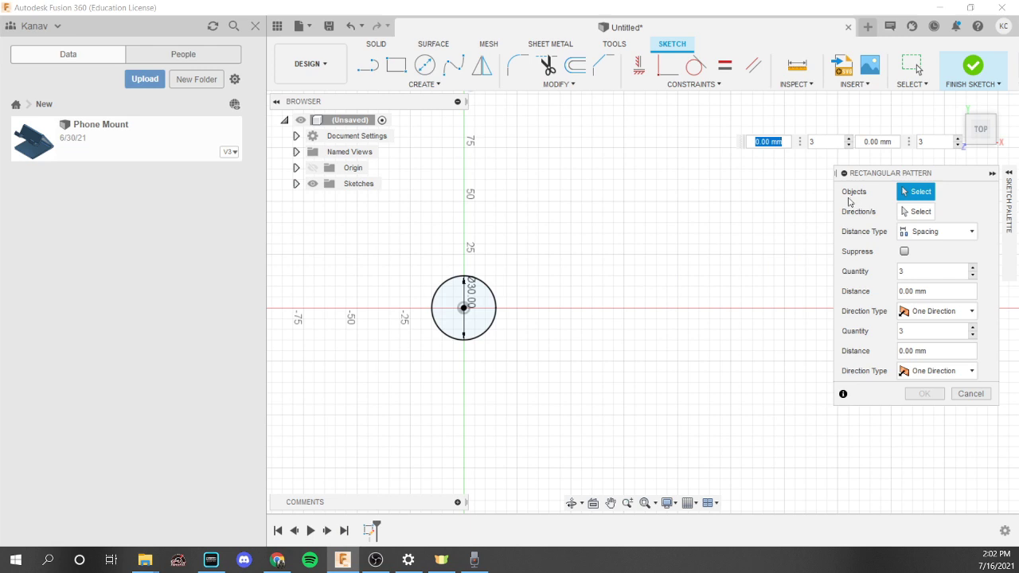
- Select the circle as the pattern object and try the direction arrow handles
{"action": "left_click", "coordinate": [494, 300]}
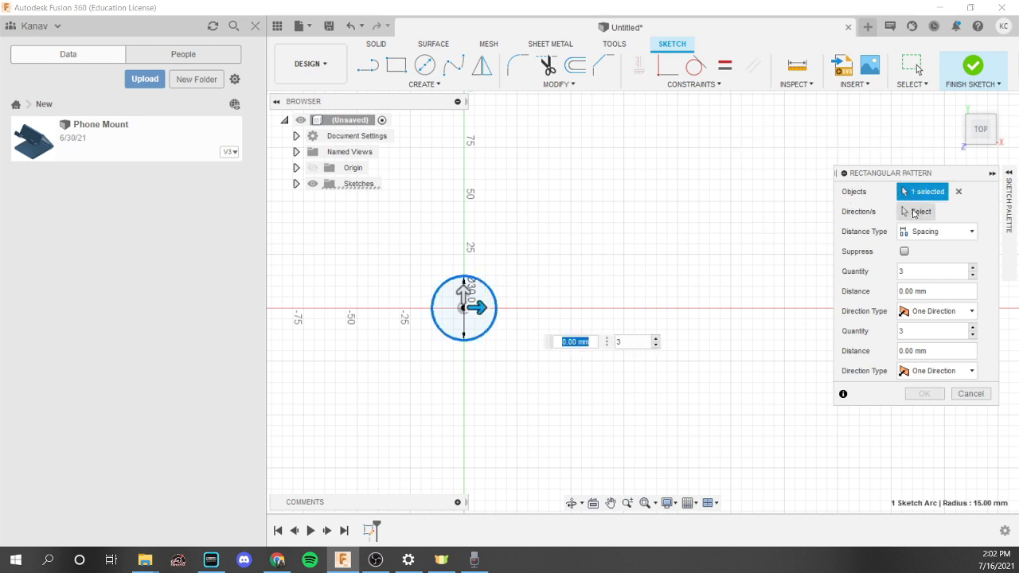
{"action": "key", "text": "Tab"}
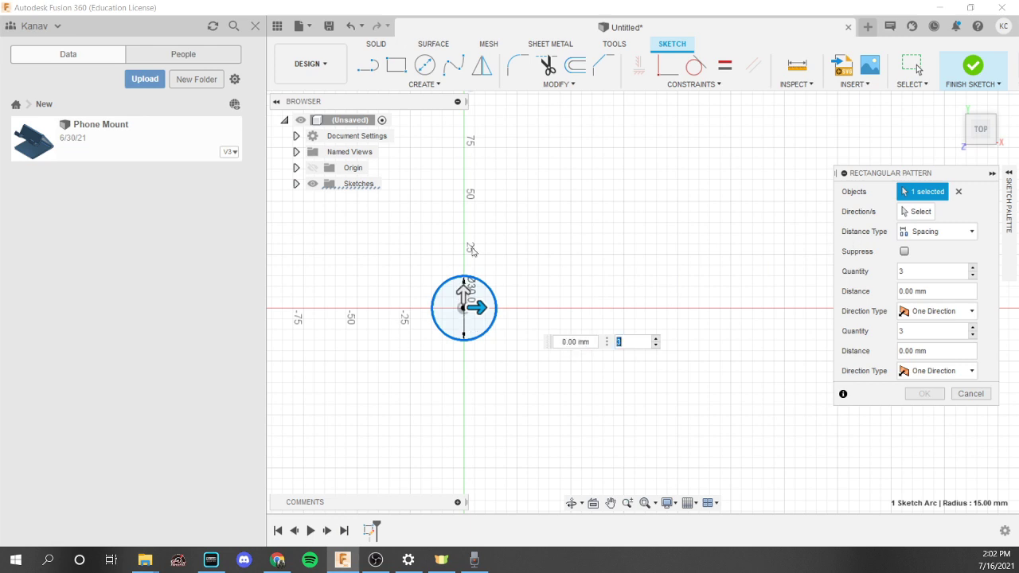
{"action": "left_click_drag", "start_coordinate": [463, 288], "coordinate": [462, 239]}
{"action": "left_click", "coordinate": [464, 293]}
{"action": "mouse_move", "coordinate": [478, 308]}
{"action": "left_mouse_down"}
{"action": "mouse_move", "coordinate": [531, 306]}
{"action": "mouse_move", "coordinate": [478, 308]}
{"action": "left_mouse_up"}
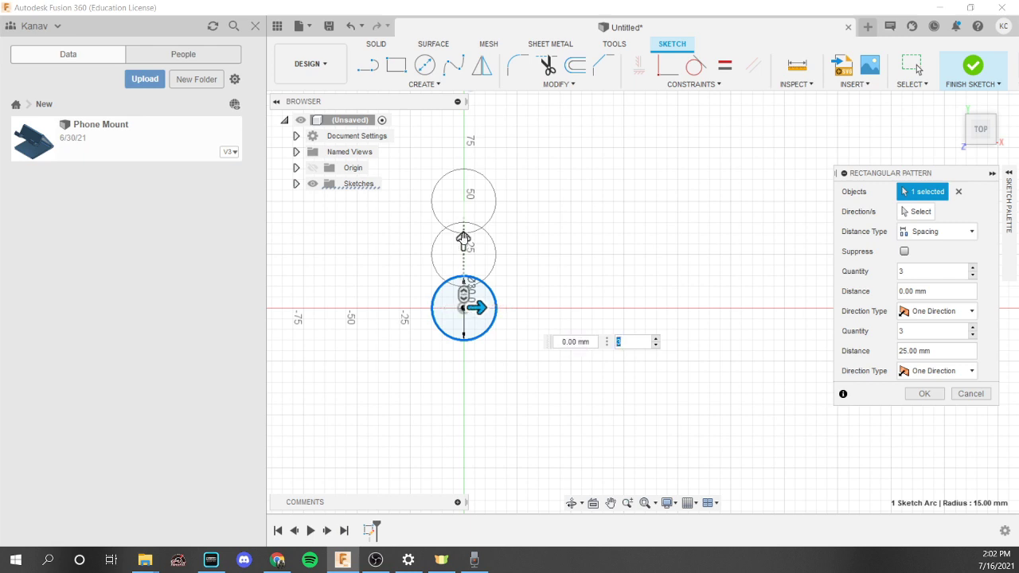
{"action": "left_click_drag", "start_coordinate": [464, 237], "coordinate": [464, 295]}
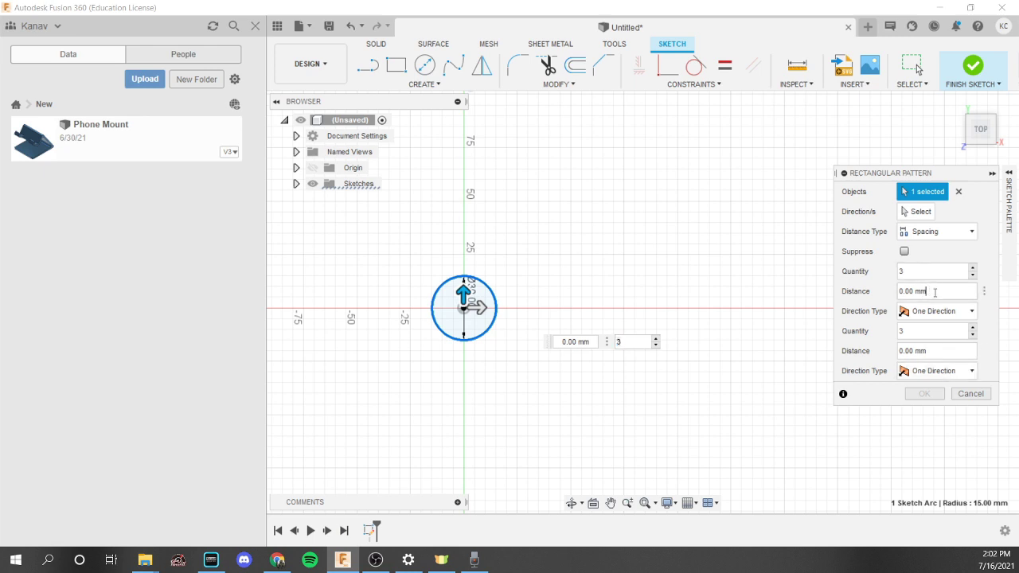
- Clear the first distance value and switch the distance type to Extent
{"action": "left_click_drag", "start_coordinate": [936, 292], "coordinate": [886, 290]}
{"action": "type", "text": "50"}
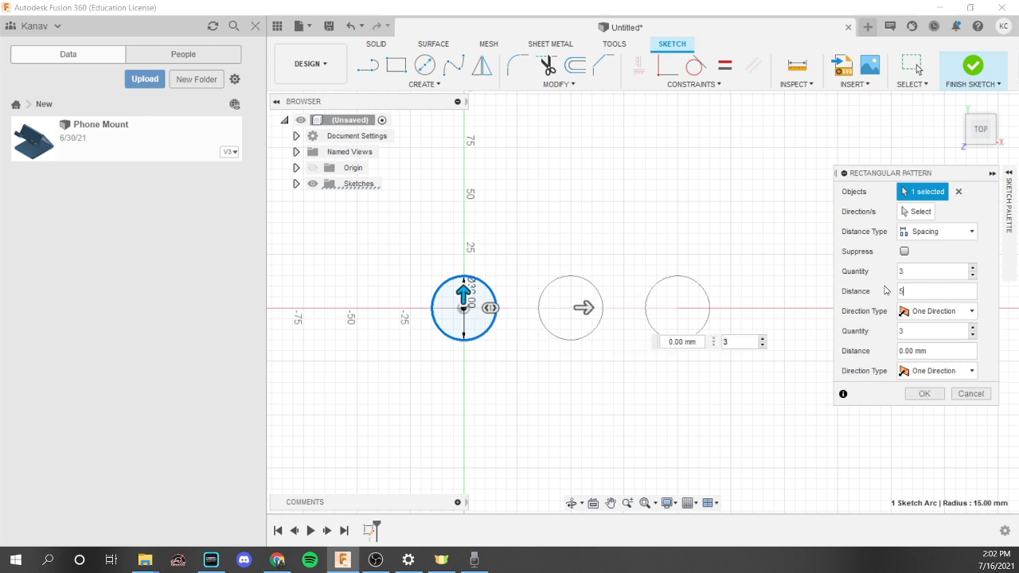
{"action": "key", "text": "BackSpace"}
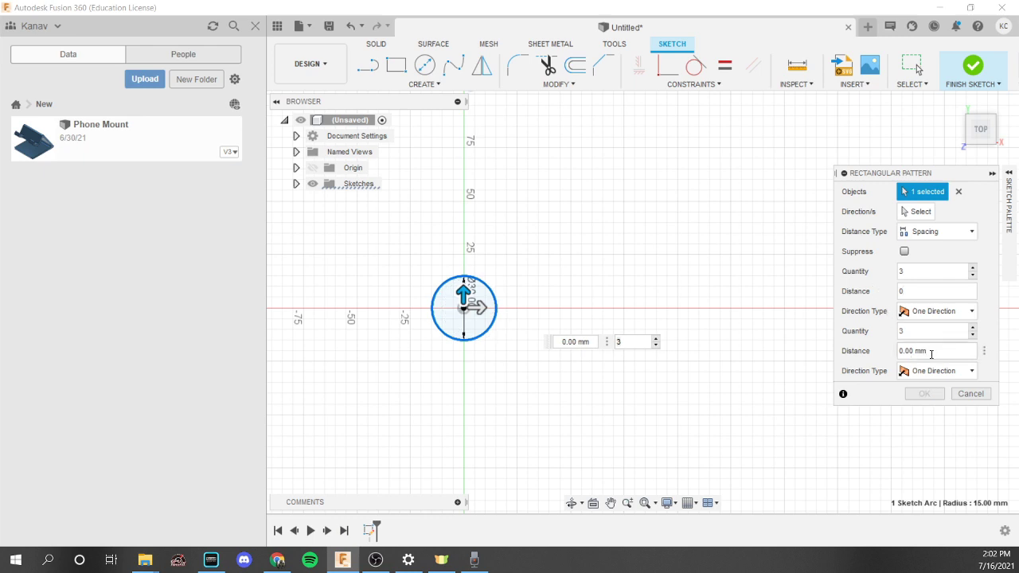
{"action": "left_click", "coordinate": [926, 231]}
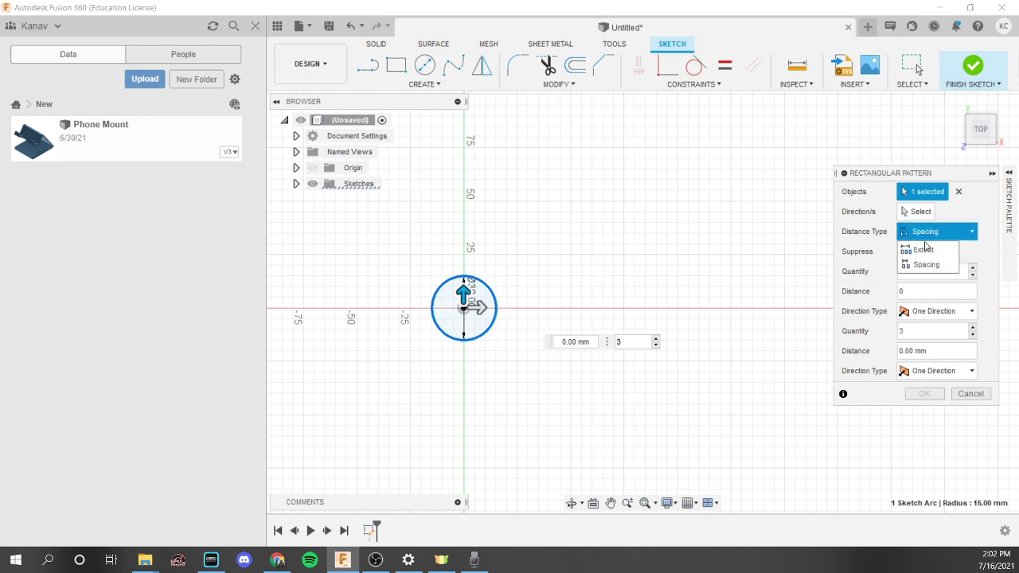
{"action": "left_click", "coordinate": [926, 249]}
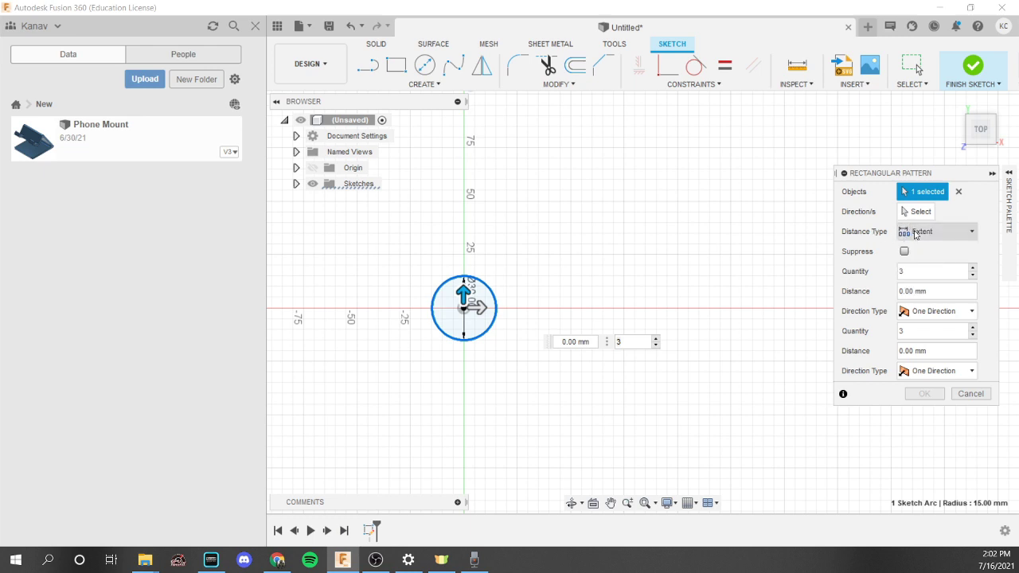
{"action": "left_click", "coordinate": [918, 235]}
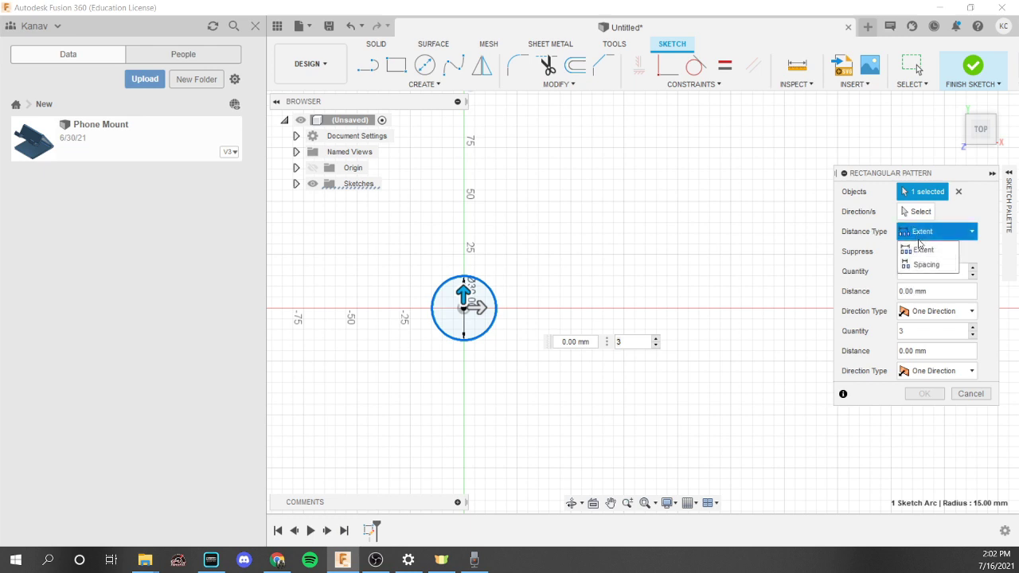
{"action": "left_click", "coordinate": [921, 233]}
{"action": "left_click", "coordinate": [921, 233]}
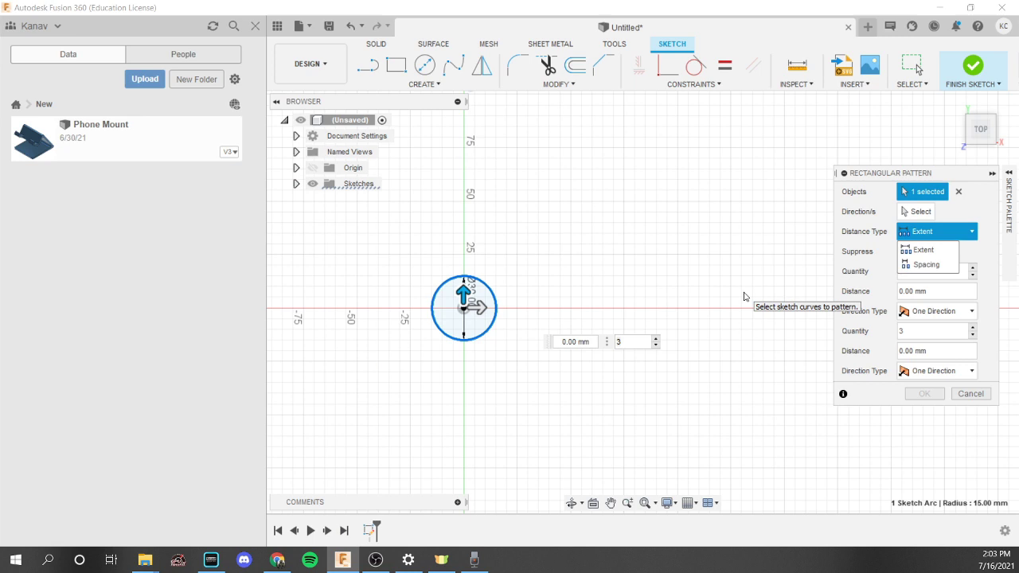
{"action": "left_click", "coordinate": [924, 250]}
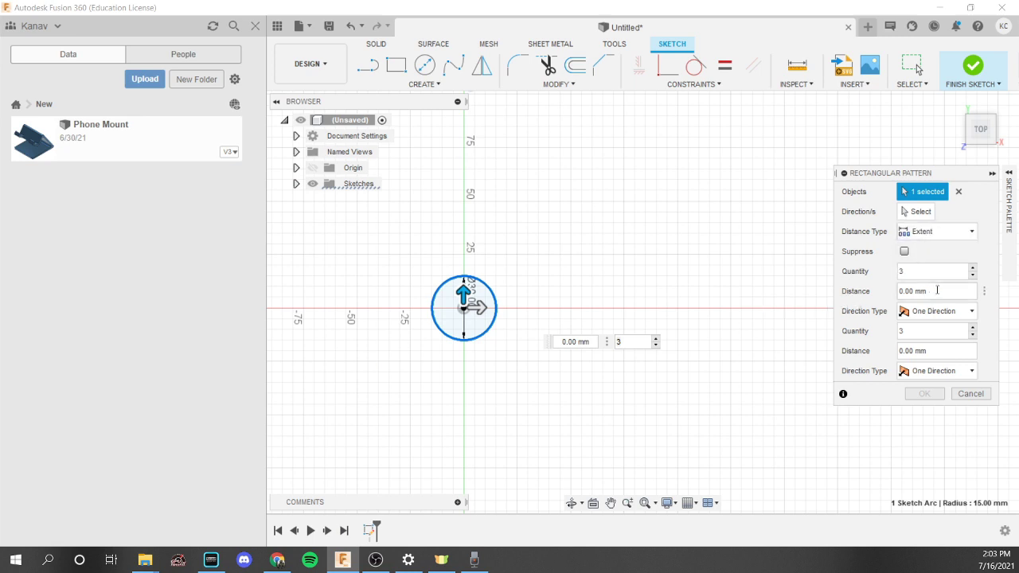
- Enter quantity 5, set the distance to 0, and switch the distance type back to Spacing
{"action": "left_click_drag", "start_coordinate": [937, 290], "coordinate": [899, 290]}
{"action": "type", "text": "100"}
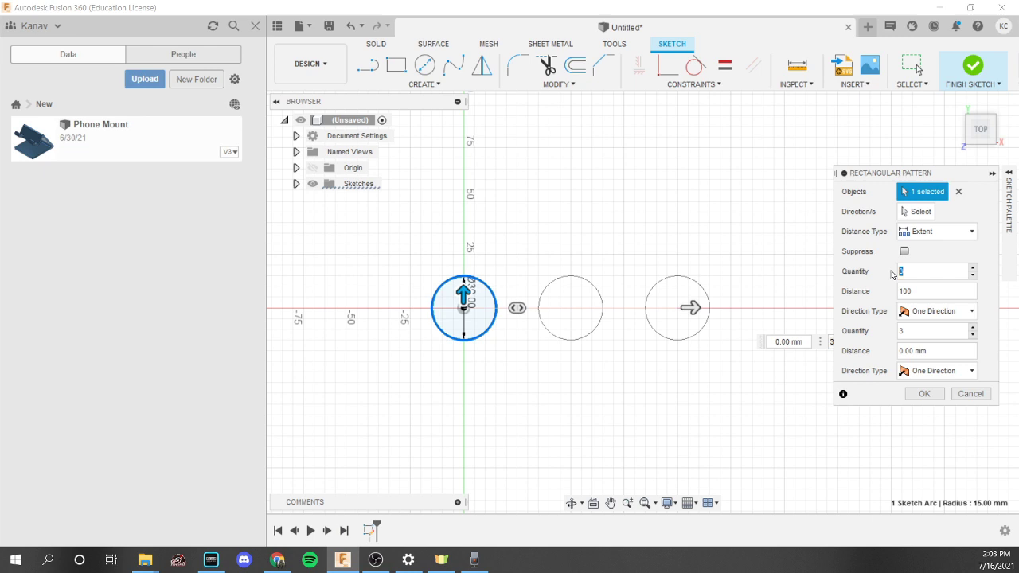
{"action": "type", "text": "5"}
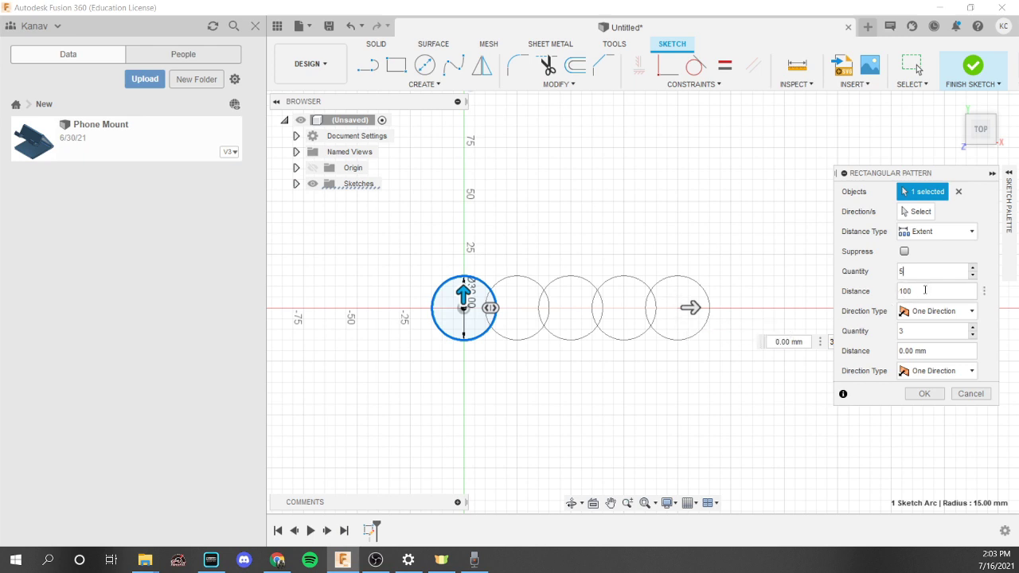
{"action": "left_click_drag", "start_coordinate": [919, 292], "coordinate": [898, 292]}
{"action": "type", "text": "0"}
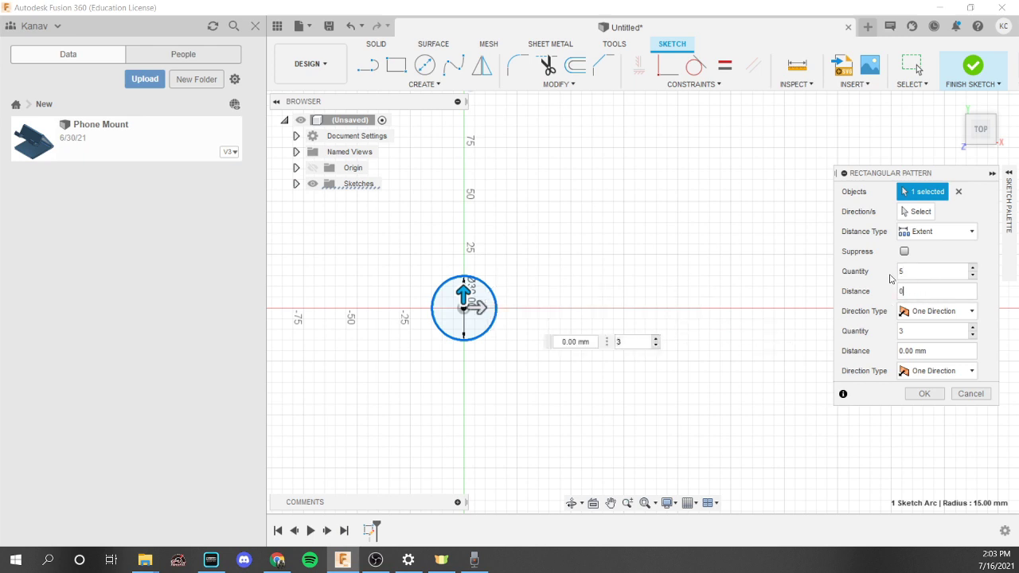
{"action": "left_click", "coordinate": [936, 232]}
{"action": "left_click", "coordinate": [926, 264]}
- Set 40 mm spacing, Symmetric direction type and quantity 4 for the circle pattern
{"action": "left_click", "coordinate": [925, 293]}
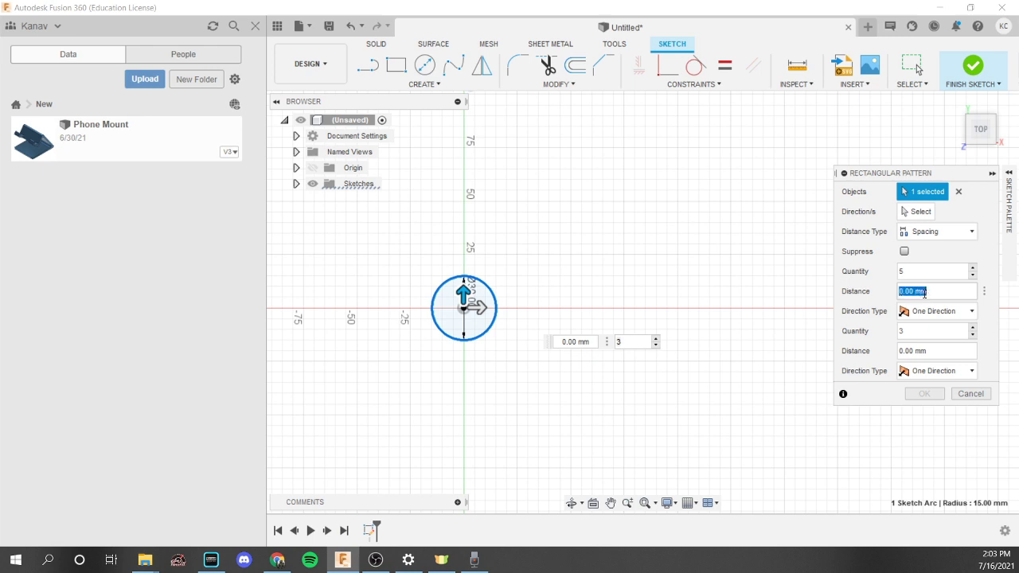
{"action": "type", "text": "30"}
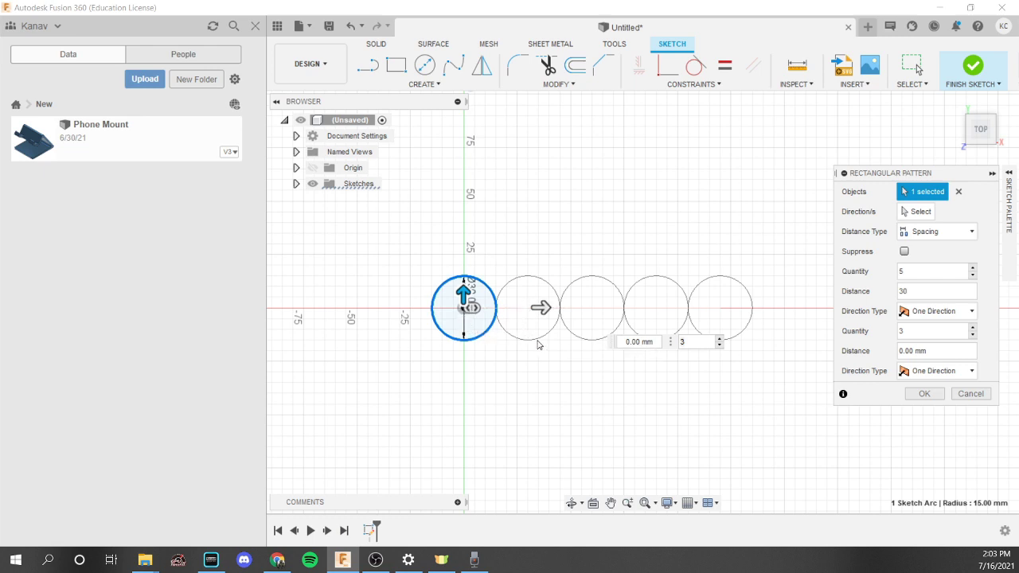
{"action": "left_click", "coordinate": [889, 292]}
{"action": "type", "text": "40"}
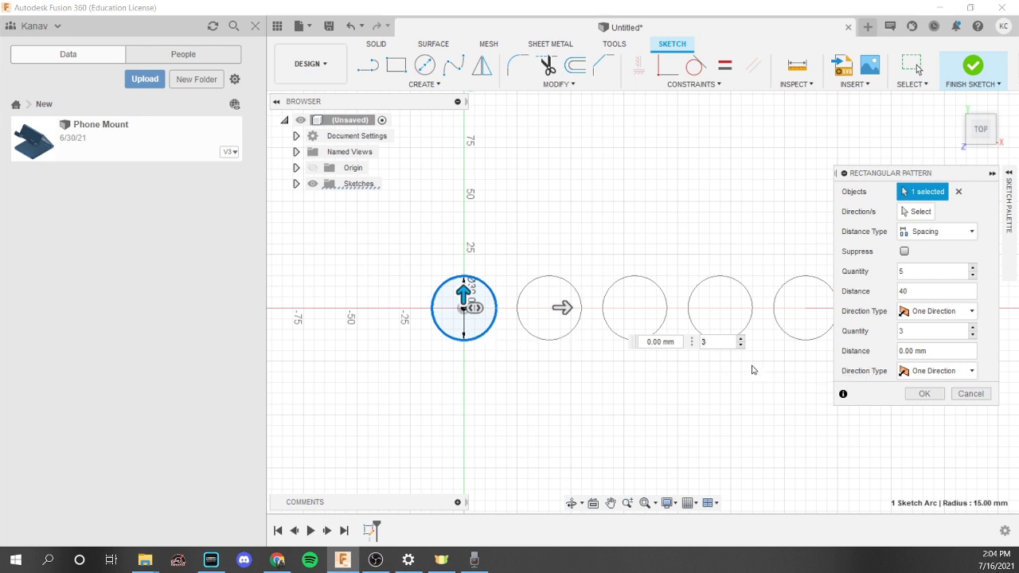
{"action": "left_click", "coordinate": [927, 315]}
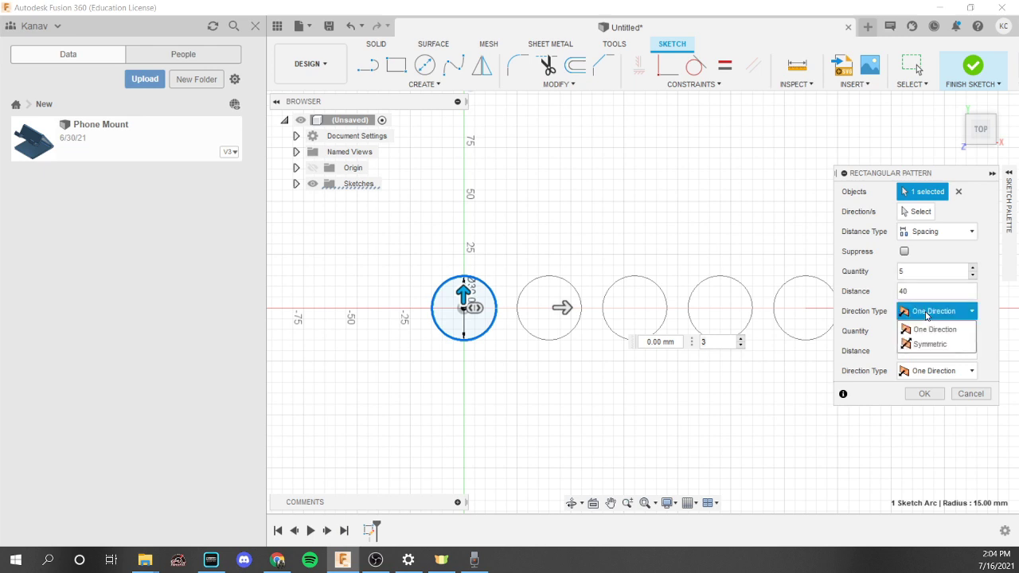
{"action": "left_click", "coordinate": [932, 343]}
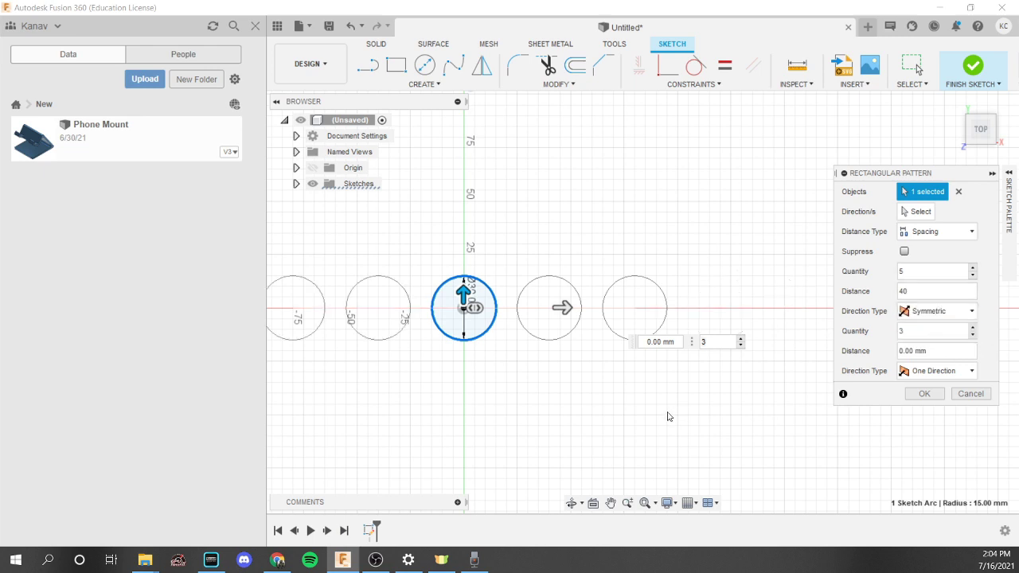
{"action": "scroll", "coordinate": [571, 371], "scroll_direction": "down", "scroll_amount": 1}
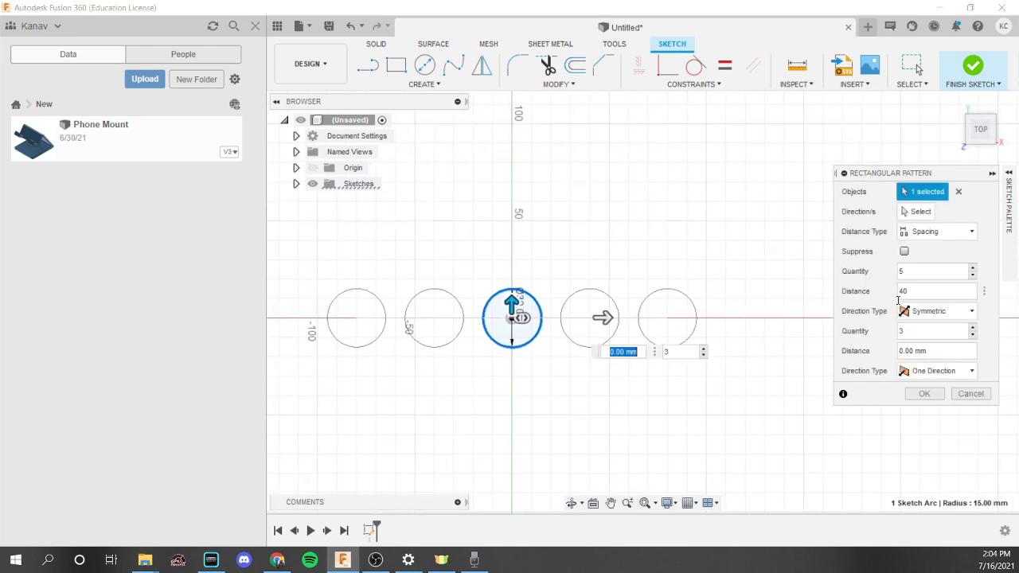
{"action": "left_click", "coordinate": [918, 271]}
{"action": "left_click", "coordinate": [944, 286]}
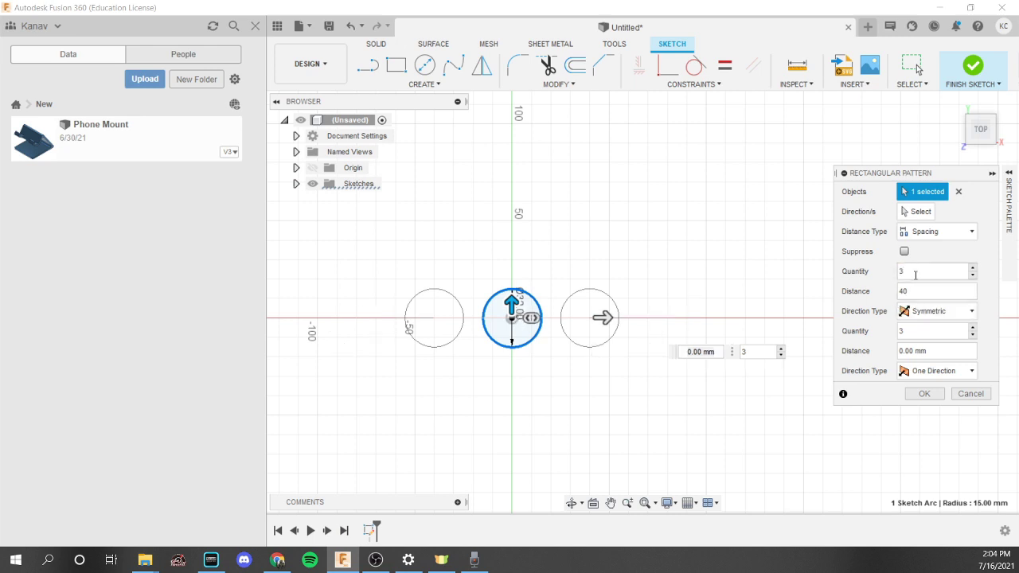
{"action": "left_click_drag", "start_coordinate": [915, 275], "coordinate": [891, 275]}
{"action": "type", "text": "4"}
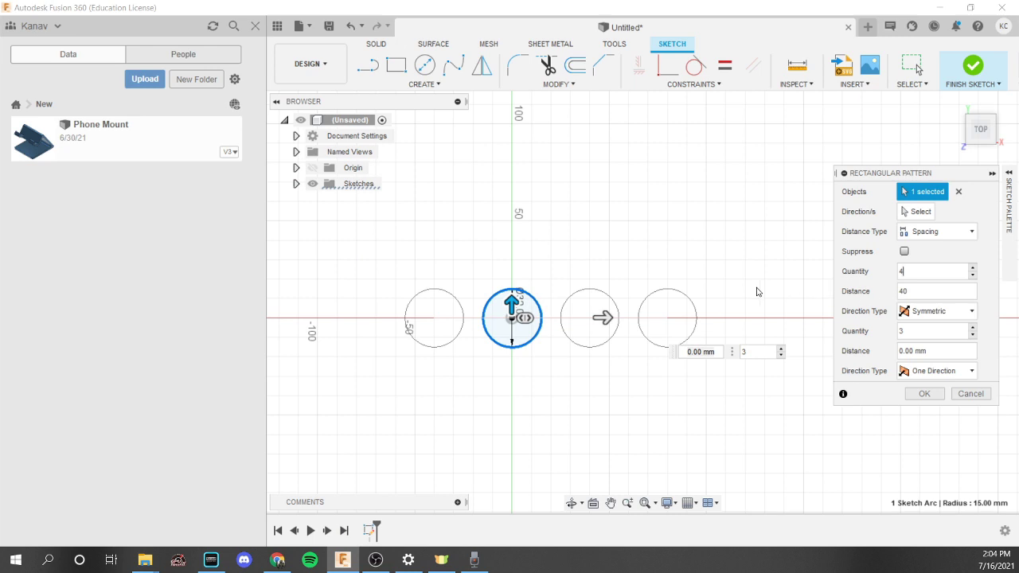
- Apply the symmetric four-circle rectangular pattern
{"action": "left_click", "coordinate": [924, 393]}
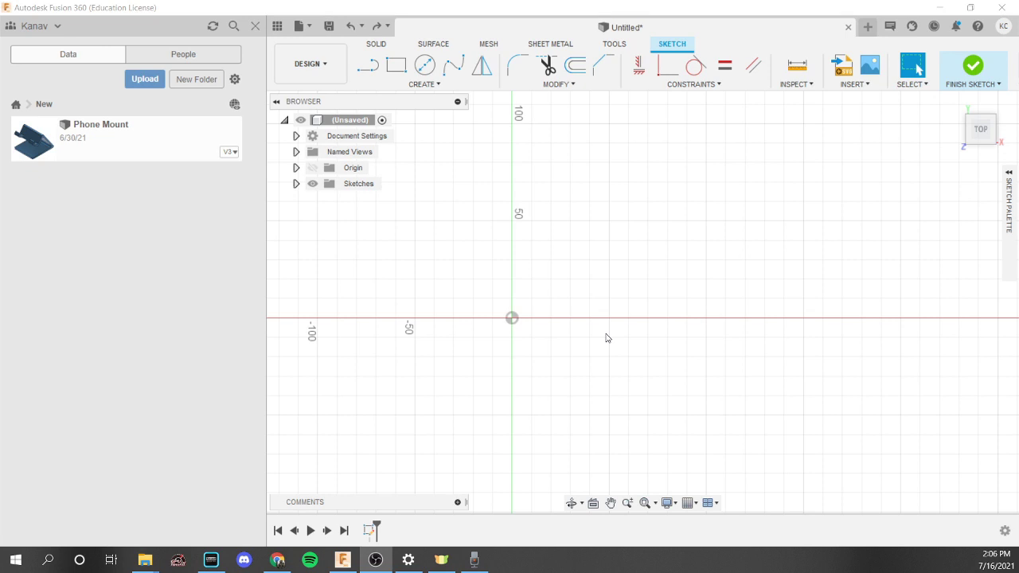
- Draw a 30 mm diameter circle centred on the x-axis right of the origin
{"action": "left_click", "coordinate": [425, 66]}
{"action": "left_click", "coordinate": [512, 319]}
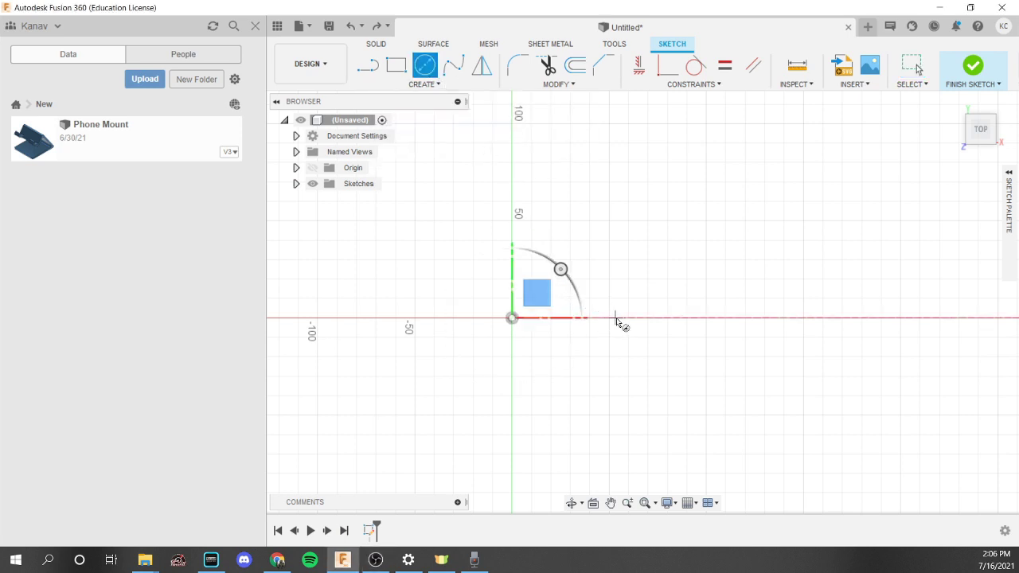
{"action": "scroll", "coordinate": [609, 318], "scroll_direction": "up", "scroll_amount": 3}
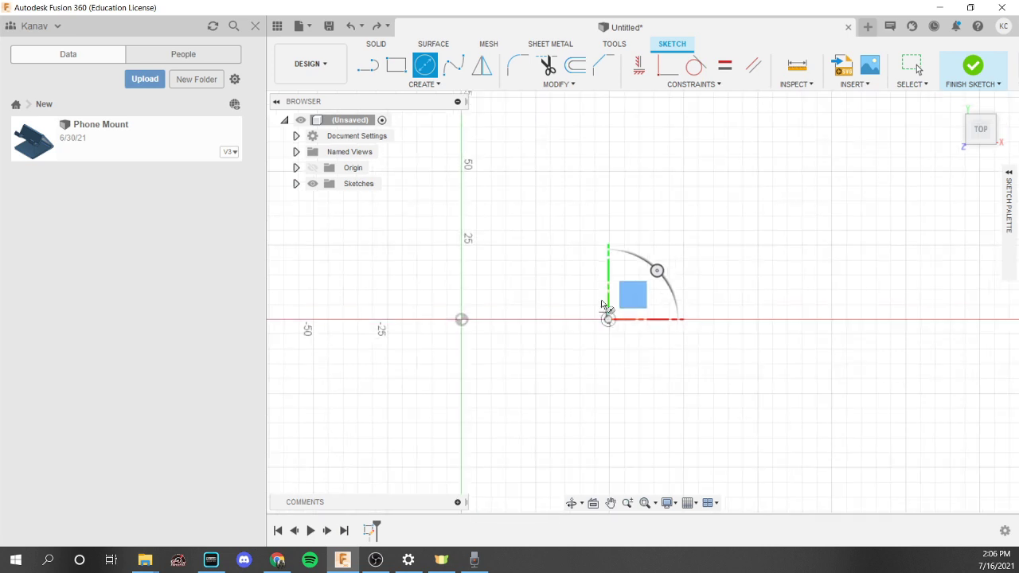
{"action": "left_click", "coordinate": [608, 320]}
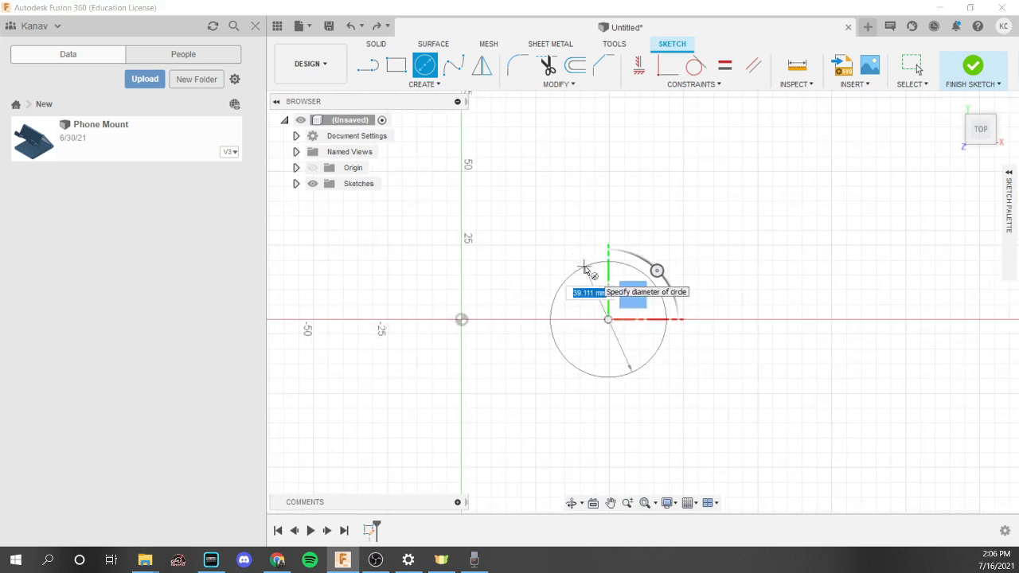
{"action": "type", "text": "30"}
{"action": "key", "text": "Return"}
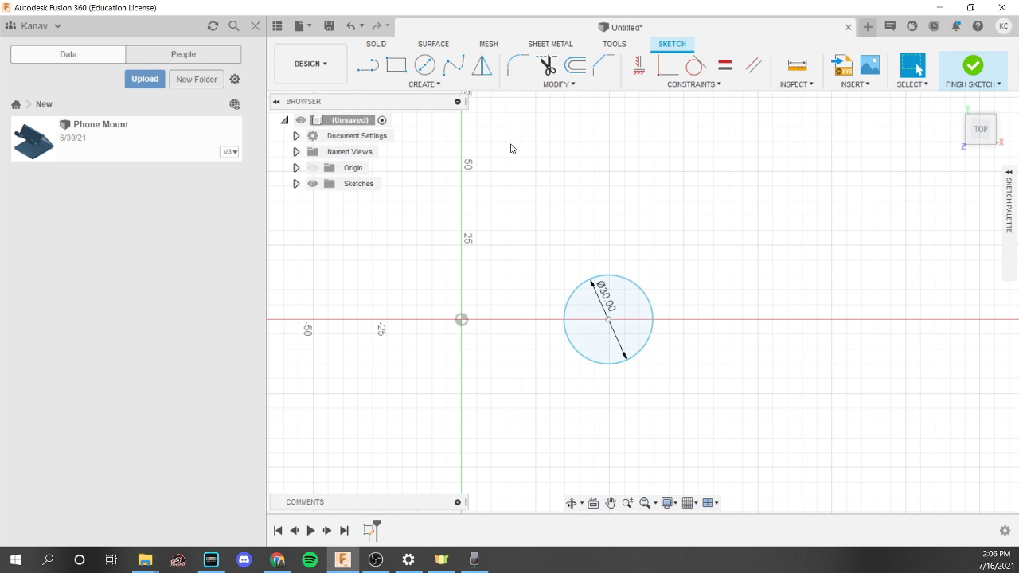
- Dimension the circle centre 50 mm from the origin, dismissing the over-constraint warning from a duplicate
{"action": "key", "text": "d"}
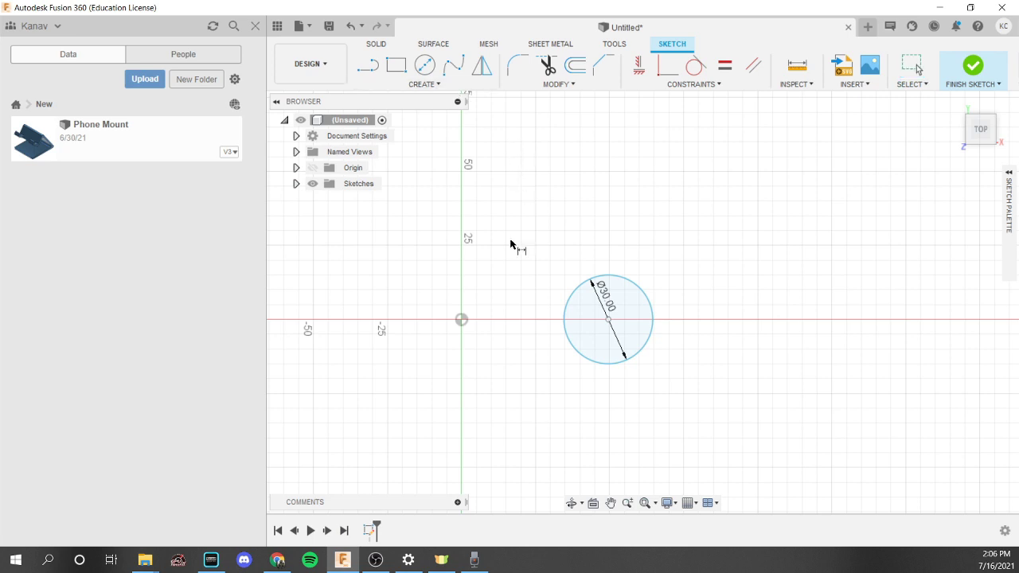
{"action": "left_click", "coordinate": [462, 319]}
{"action": "left_click", "coordinate": [572, 351]}
{"action": "left_click", "coordinate": [538, 356]}
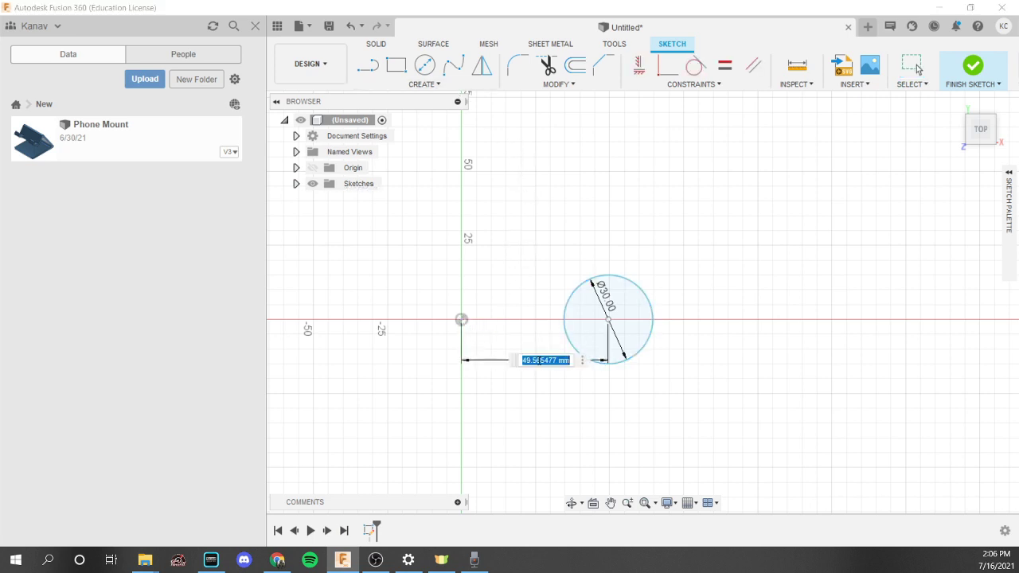
{"action": "type", "text": "50"}
{"action": "key", "text": "Return"}
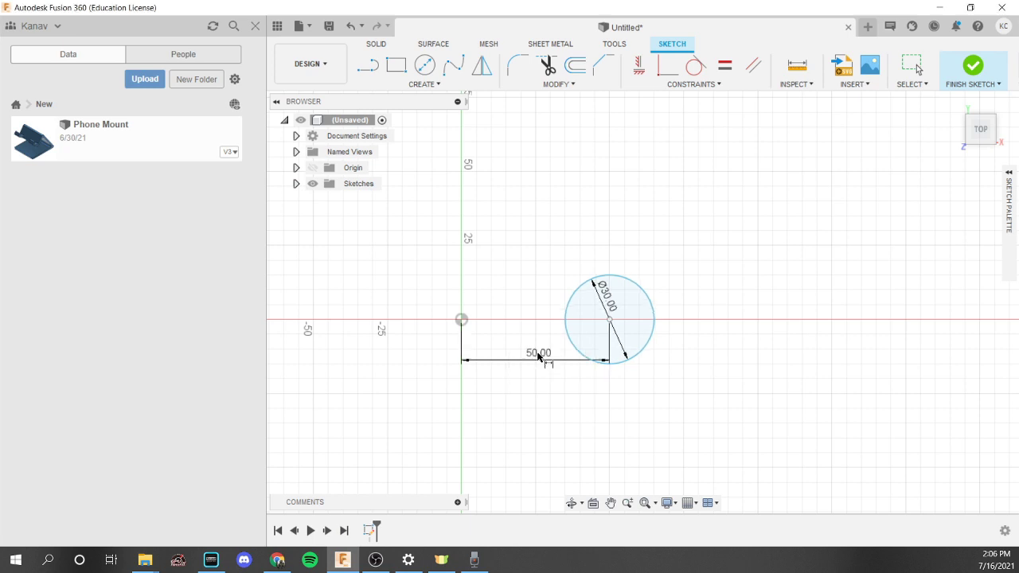
{"action": "left_click", "coordinate": [567, 318]}
{"action": "key", "text": "Escape"}
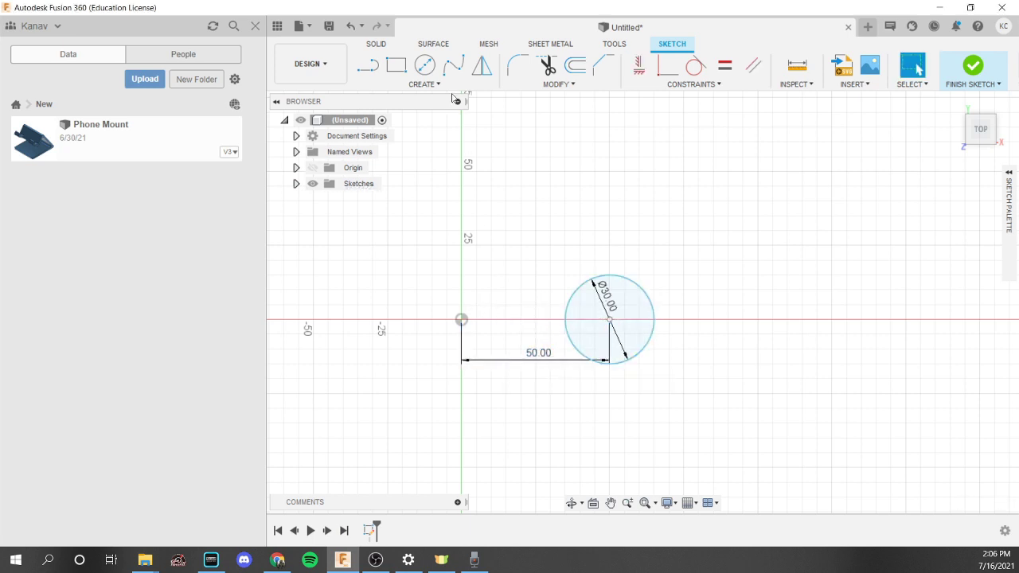
{"action": "left_click", "coordinate": [567, 320]}
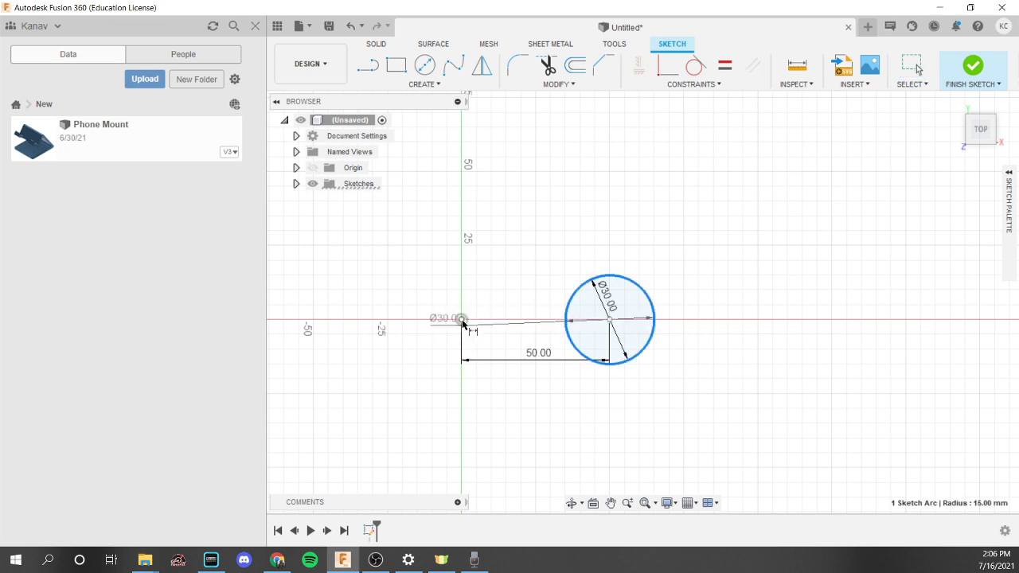
{"action": "left_click", "coordinate": [462, 320]}
{"action": "left_click", "coordinate": [518, 299]}
{"action": "left_click", "coordinate": [629, 293]}
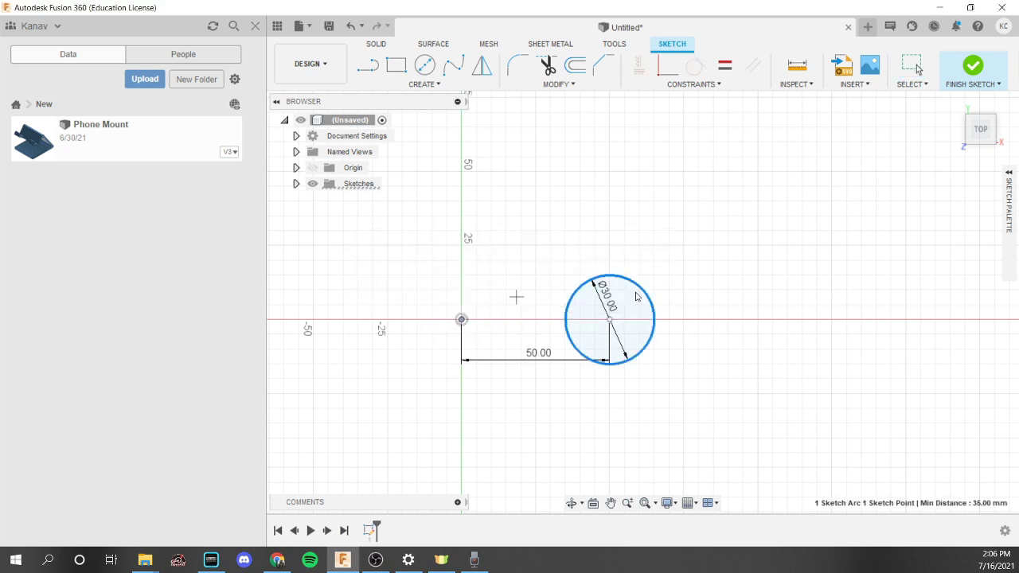
{"action": "left_click", "coordinate": [619, 363]}
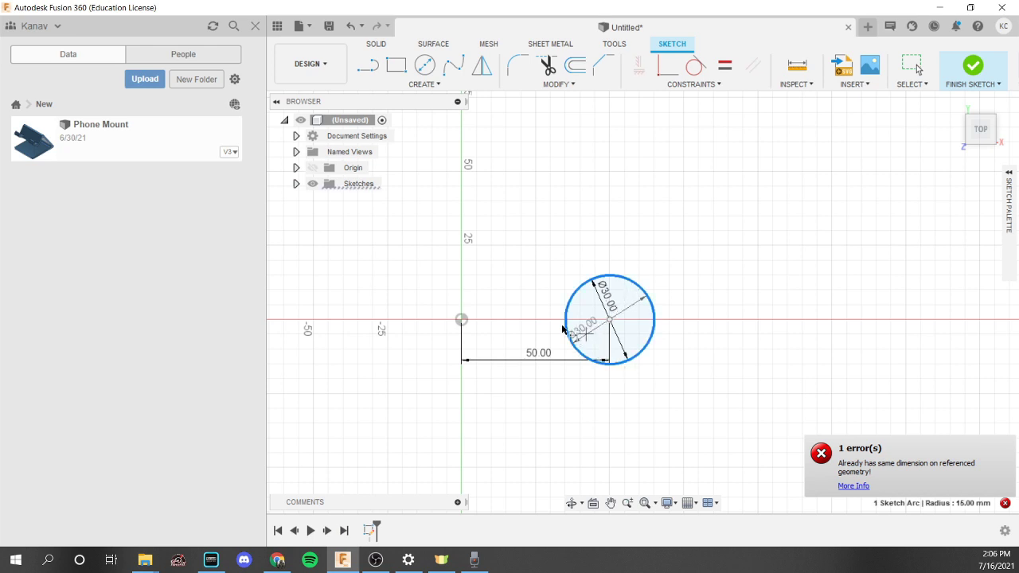
{"action": "key", "text": "Escape"}
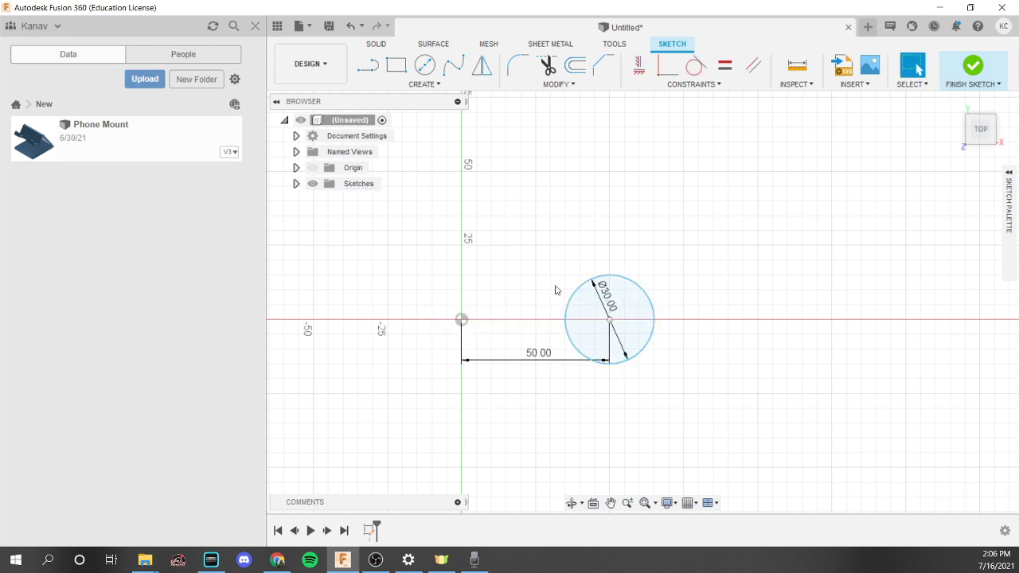
- Fix the circle's centre point and delete the 50.00 distance dimension
{"action": "right_click", "coordinate": [609, 320]}
{"action": "left_click", "coordinate": [609, 433]}
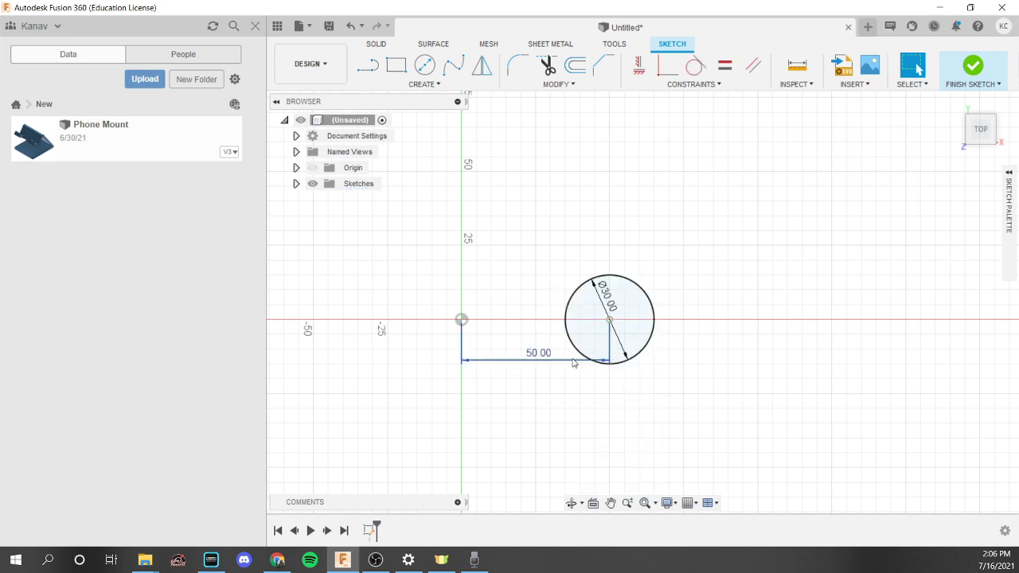
{"action": "right_click", "coordinate": [530, 348]}
{"action": "left_click", "coordinate": [489, 327]}
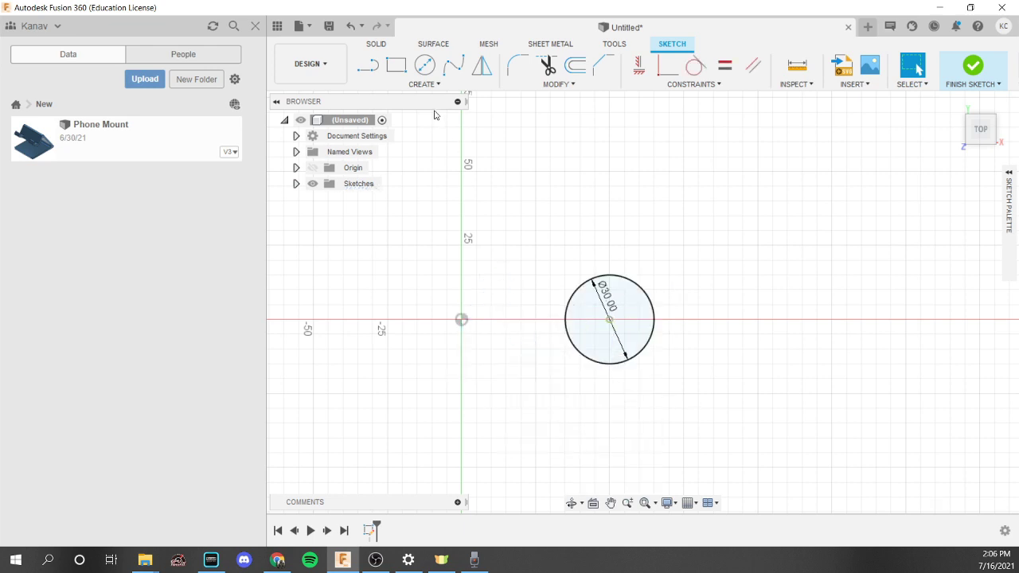
{"action": "left_click", "coordinate": [426, 88]}
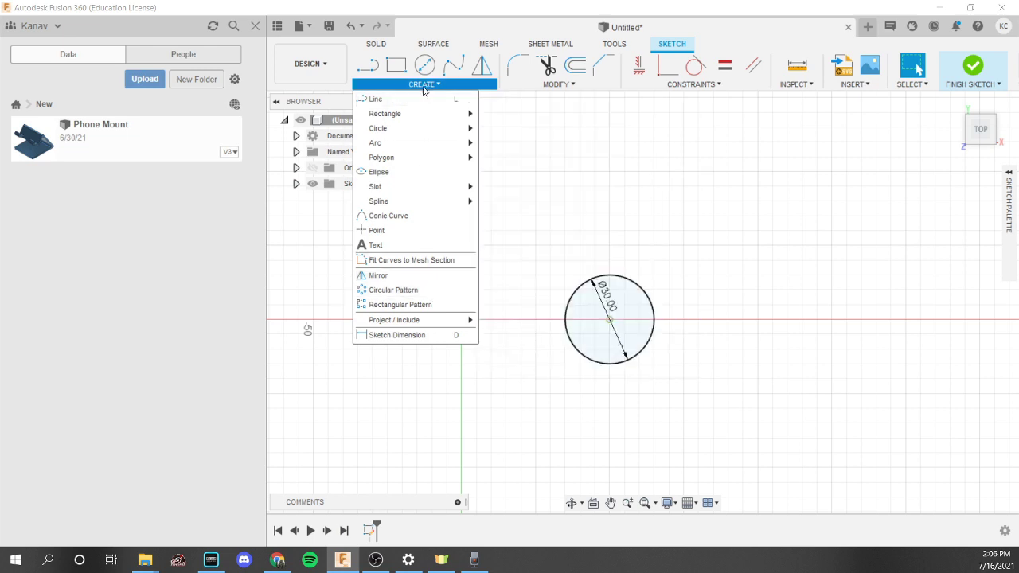
- Circular-pattern the circle around the sketch origin with Full spacing, previewing three copies
{"action": "left_click", "coordinate": [414, 290]}
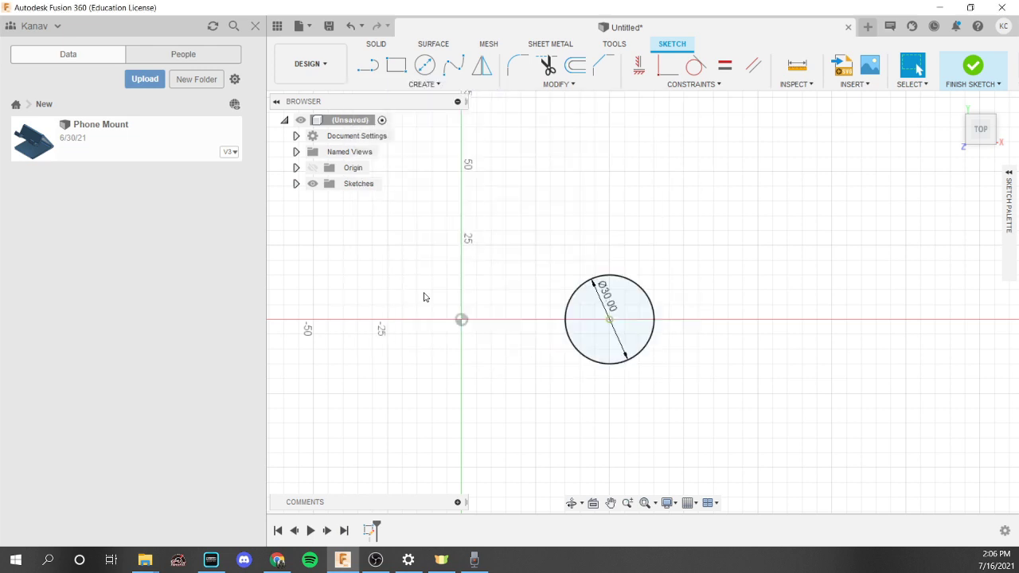
{"action": "left_click", "coordinate": [587, 285]}
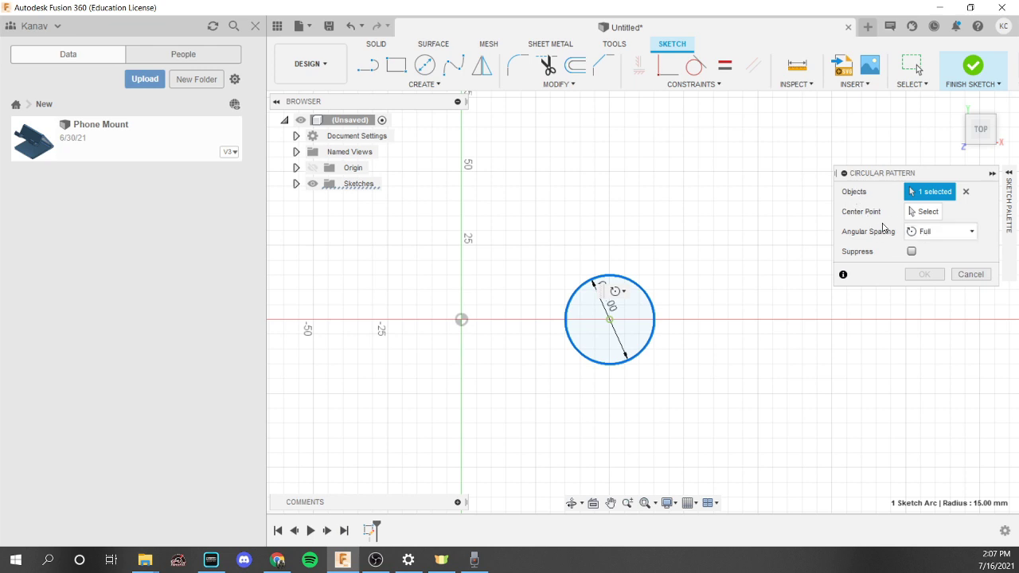
{"action": "left_click", "coordinate": [921, 231]}
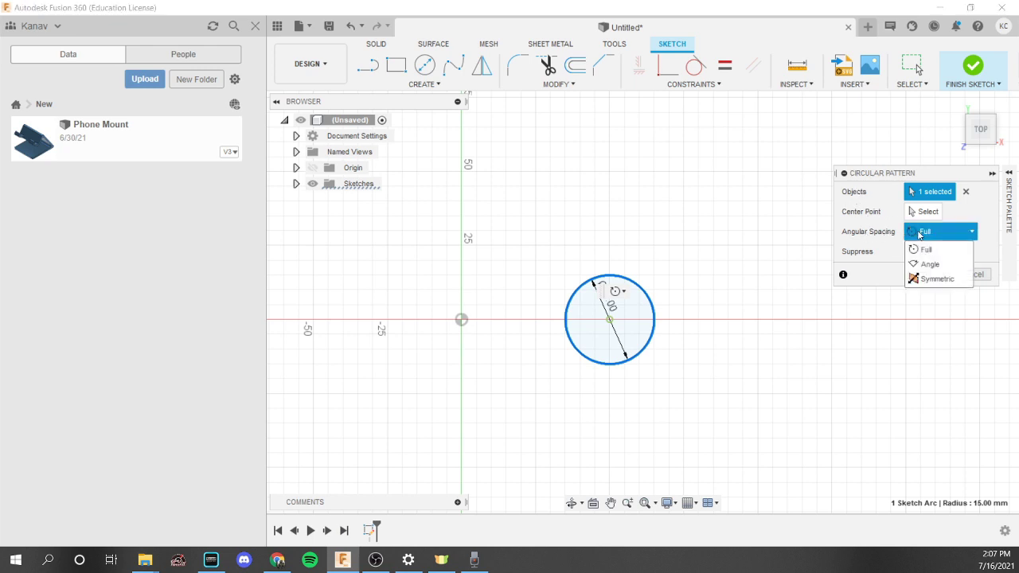
{"action": "left_click", "coordinate": [920, 233]}
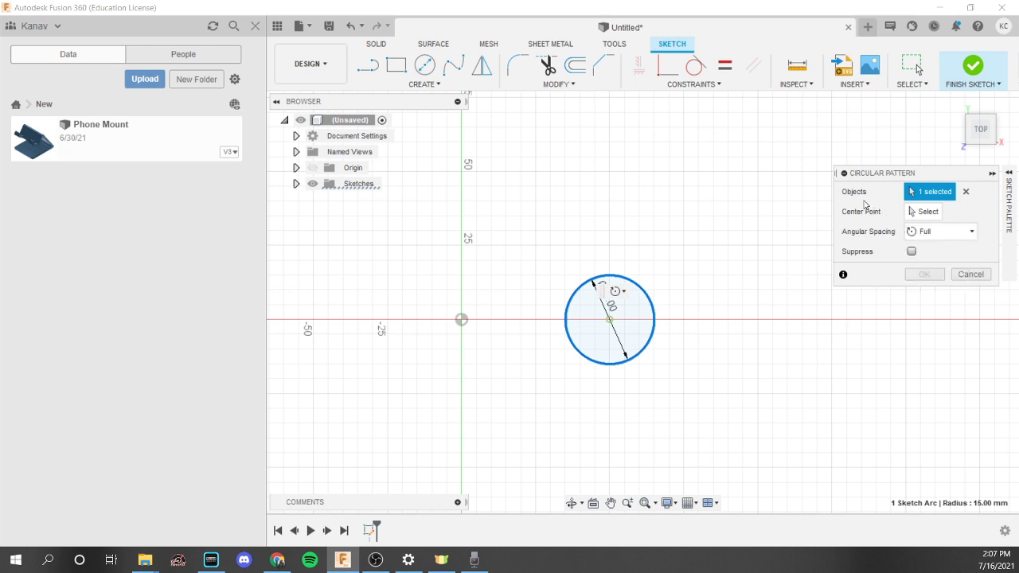
{"action": "left_click", "coordinate": [916, 212]}
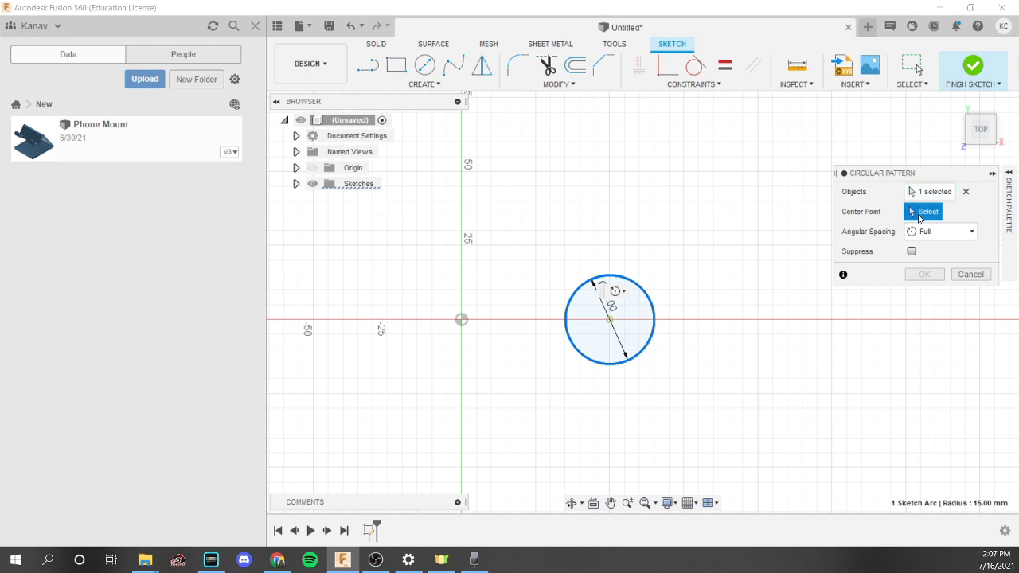
{"action": "left_click", "coordinate": [462, 320]}
{"action": "scroll", "coordinate": [466, 329], "scroll_direction": "down", "scroll_amount": 2}
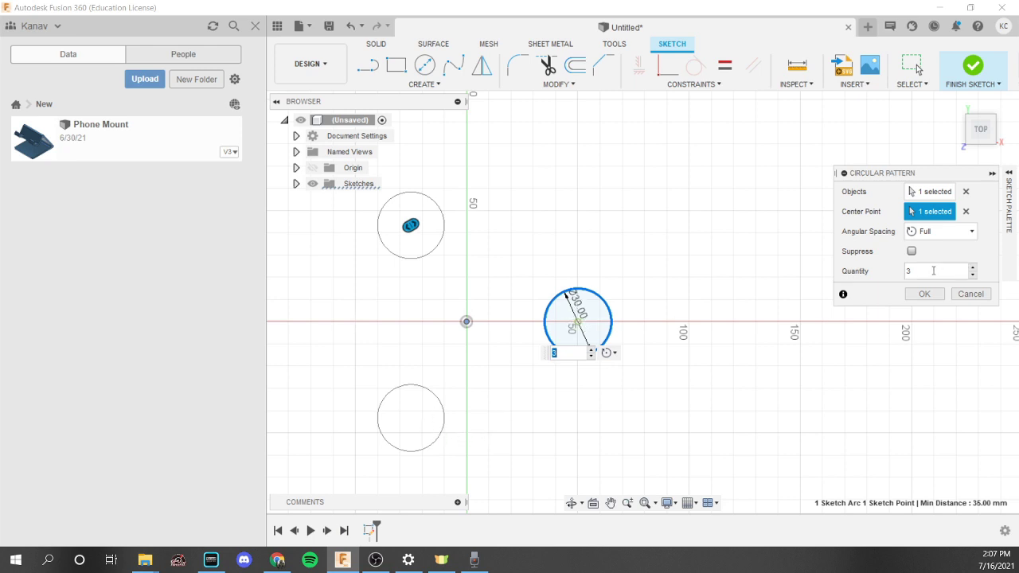
- Change the circle pattern quantity to 5, keeping Full angular spacing
{"action": "left_click", "coordinate": [933, 271]}
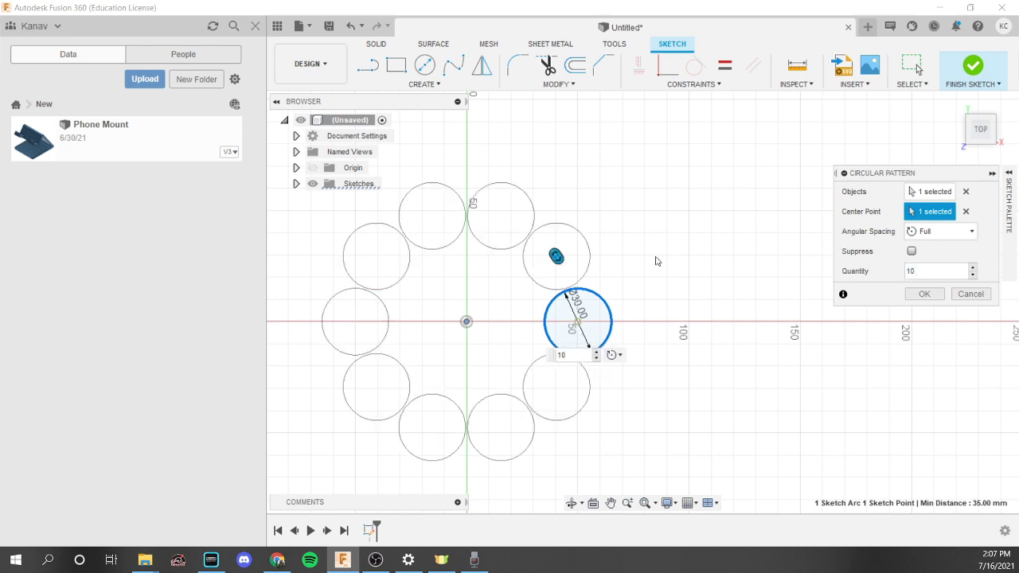
{"action": "double_click", "coordinate": [908, 272]}
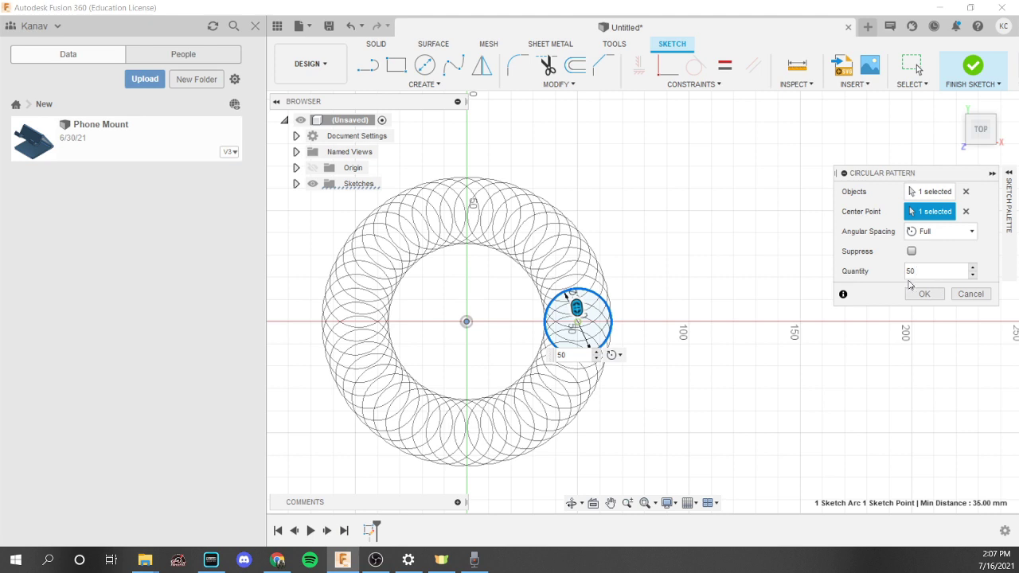
{"action": "left_click_drag", "start_coordinate": [921, 271], "coordinate": [905, 274]}
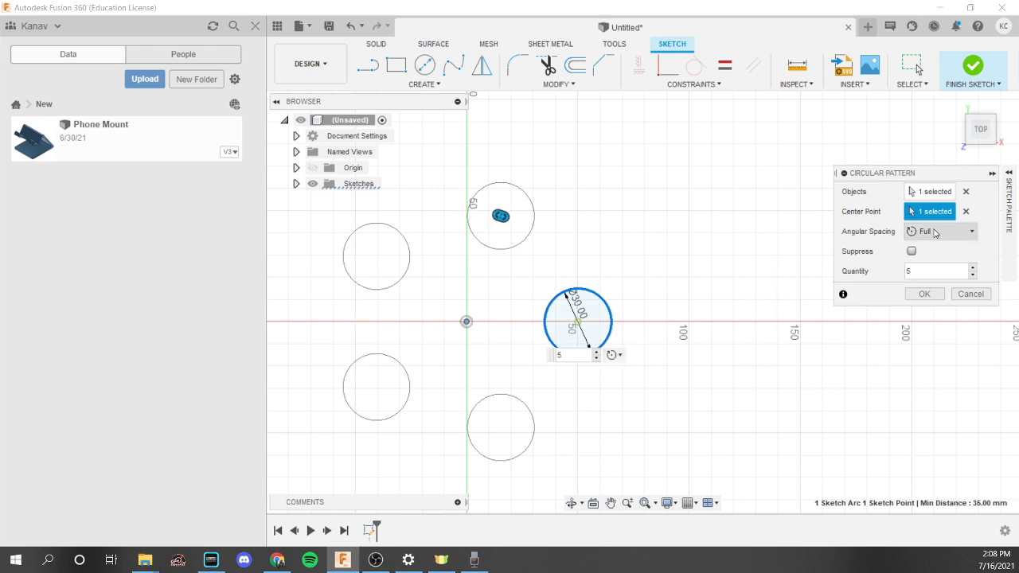
{"action": "left_click", "coordinate": [940, 232]}
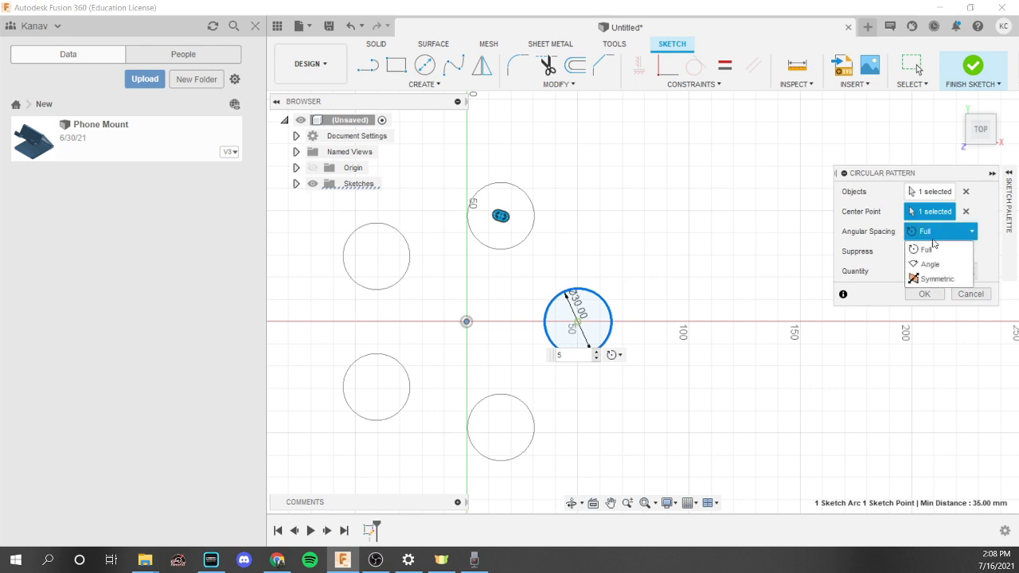
{"action": "left_click", "coordinate": [940, 249]}
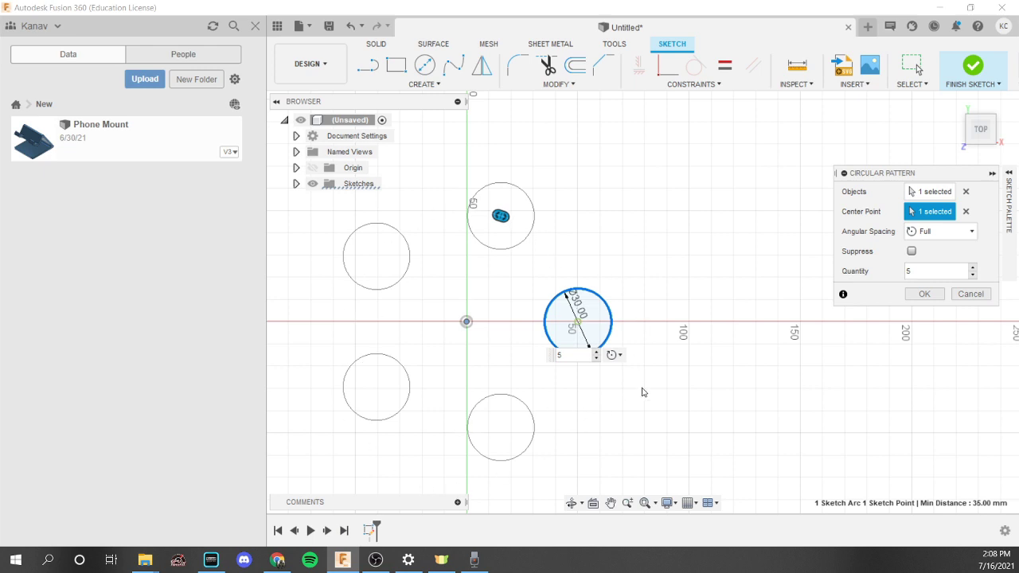
- Switch angular spacing to Angle and try a total angle of 30°
{"action": "left_click", "coordinate": [967, 231]}
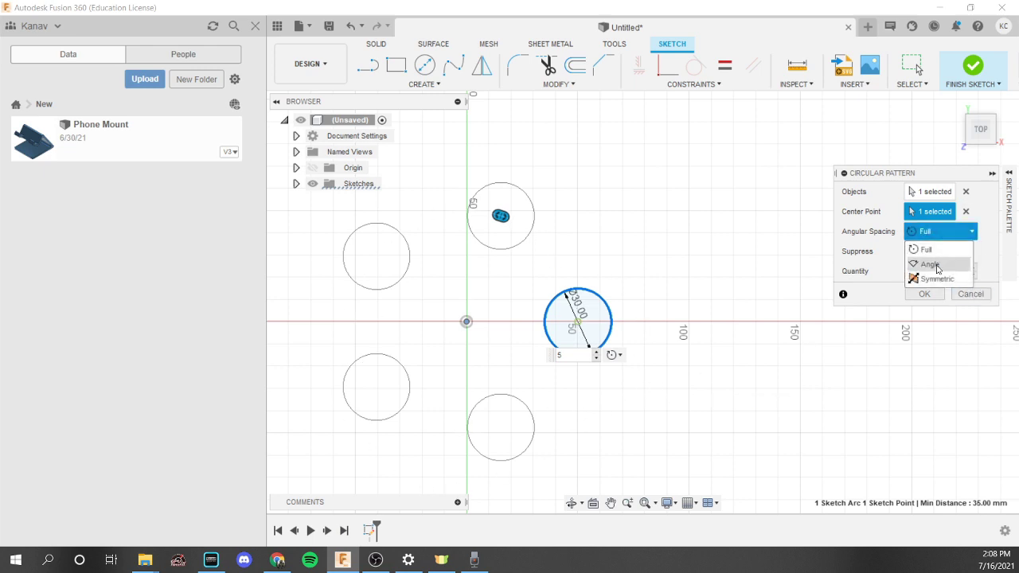
{"action": "left_click", "coordinate": [934, 262]}
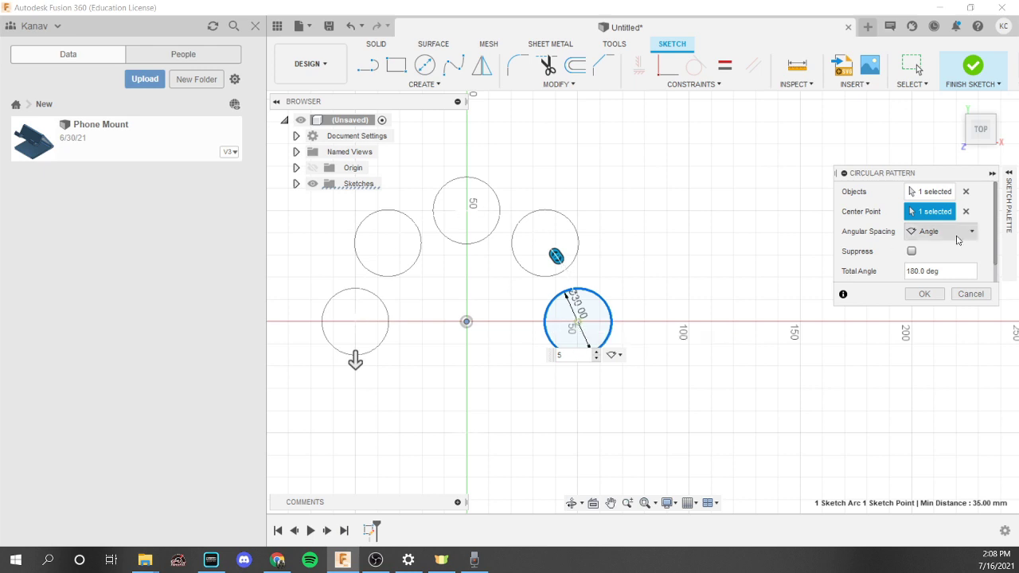
{"action": "scroll", "coordinate": [951, 239], "scroll_direction": "down", "scroll_amount": 1}
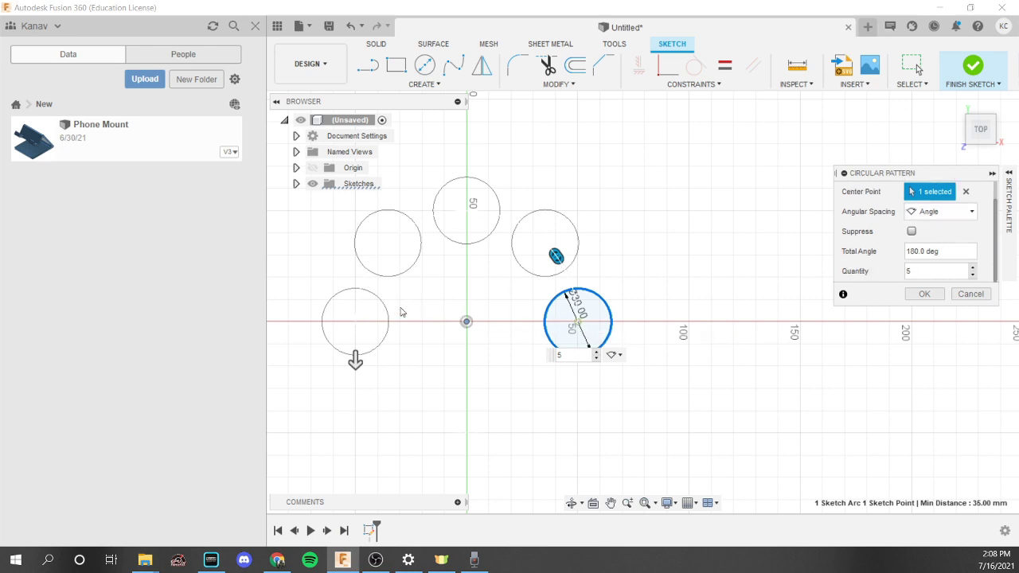
{"action": "left_click", "coordinate": [944, 213]}
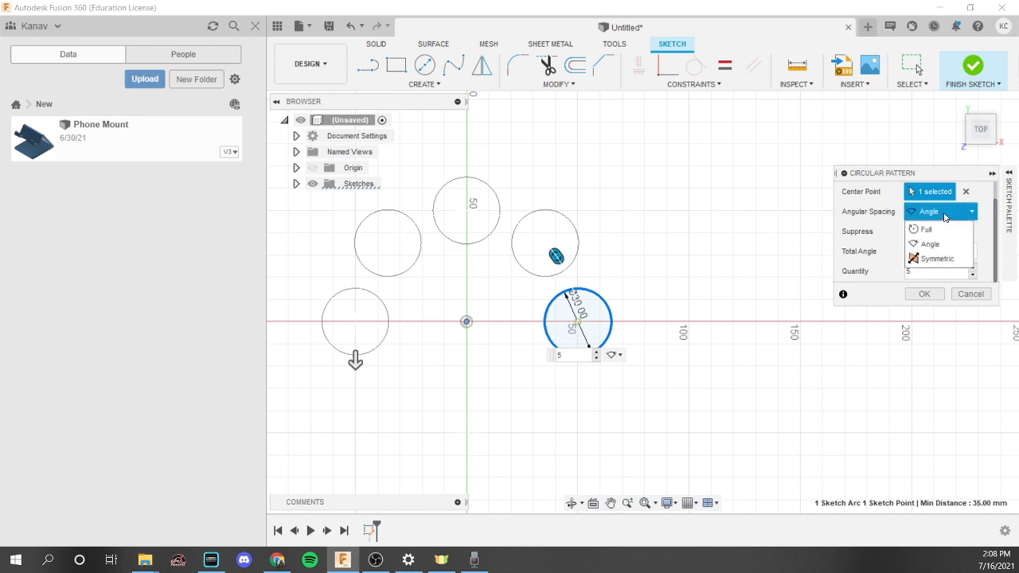
{"action": "left_click", "coordinate": [939, 221]}
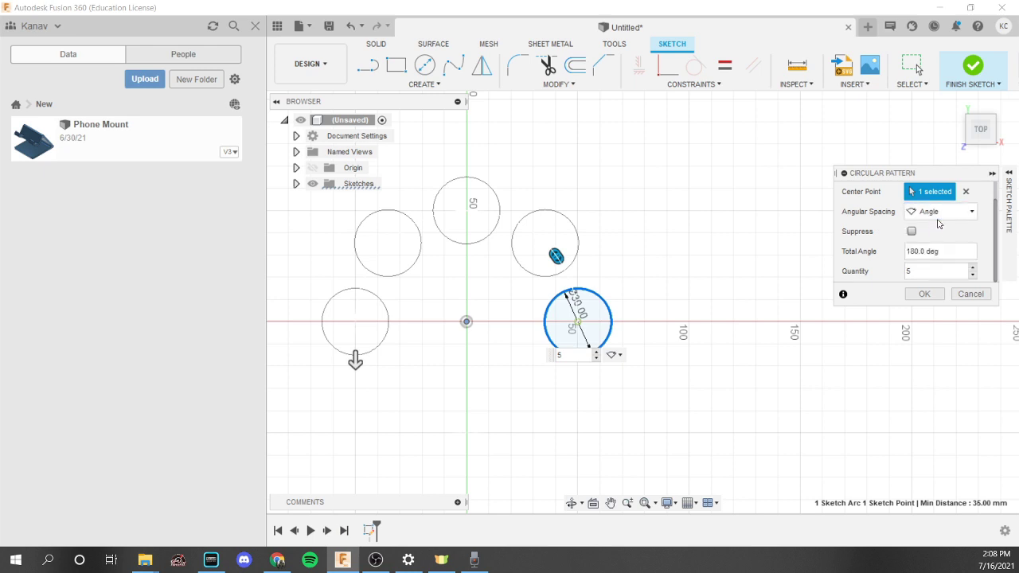
{"action": "left_click", "coordinate": [916, 250]}
{"action": "type", "text": "3"}
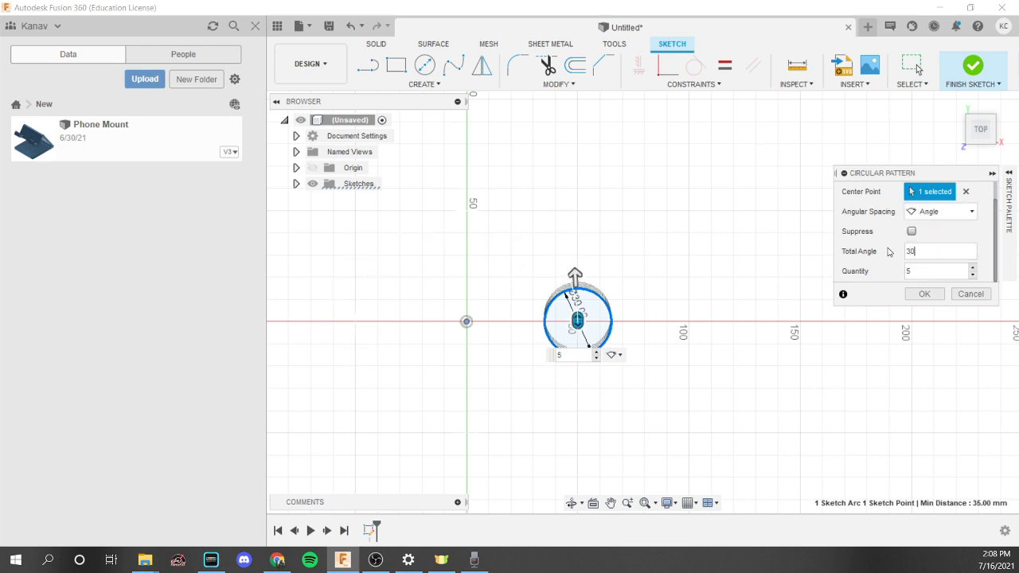
{"action": "type", "text": "0"}
{"action": "left_click", "coordinate": [915, 253]}
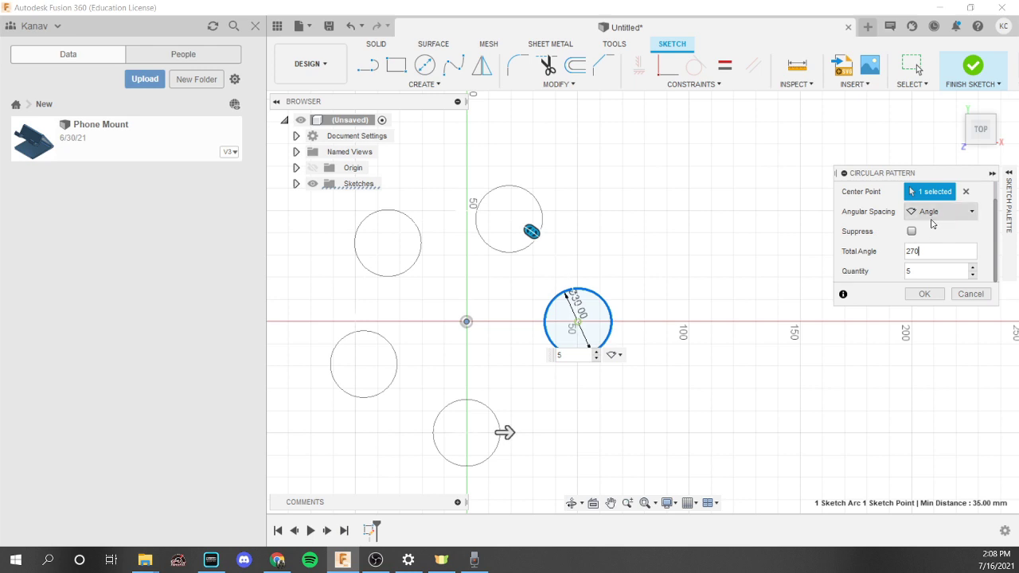
- Make the angular spacing Symmetric and set the total angle to 180°
{"action": "left_click", "coordinate": [930, 215]}
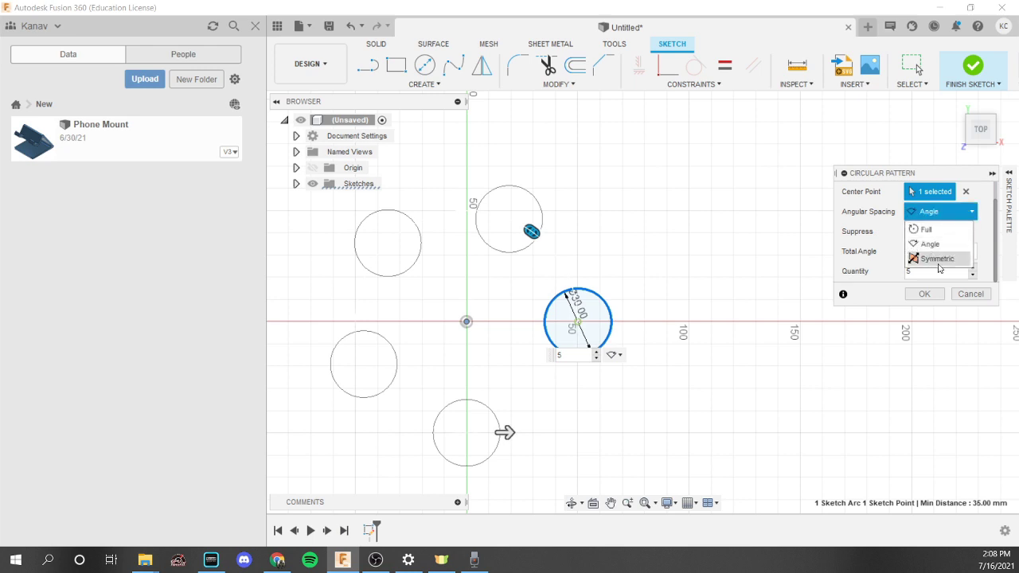
{"action": "left_click", "coordinate": [937, 259]}
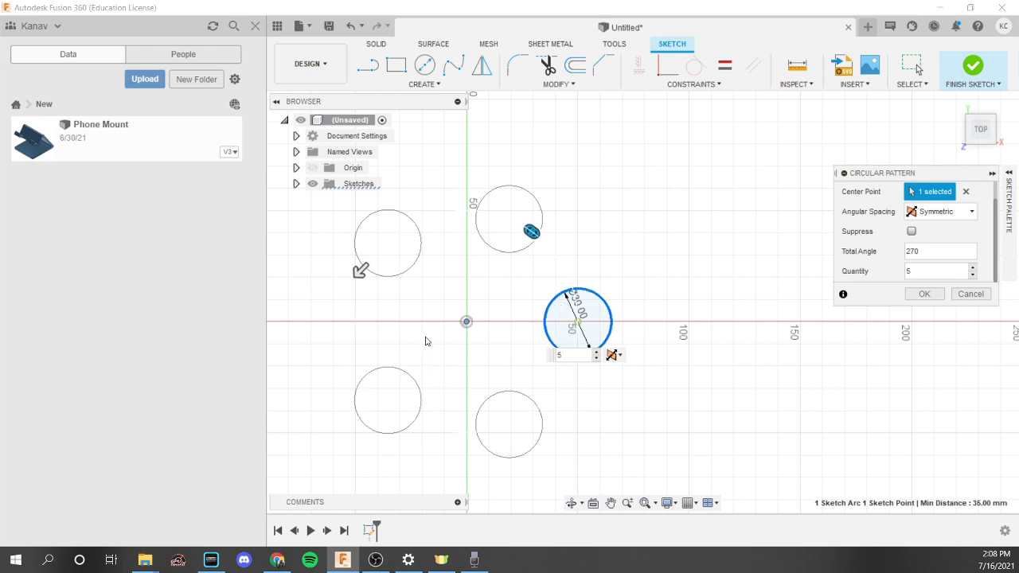
{"action": "left_click", "coordinate": [954, 214]}
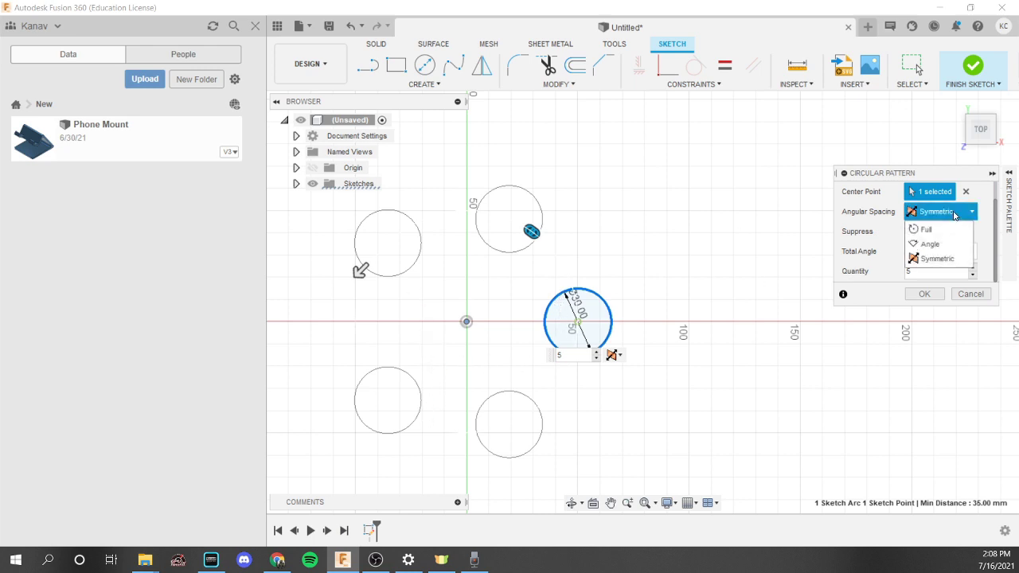
{"action": "left_click", "coordinate": [949, 215]}
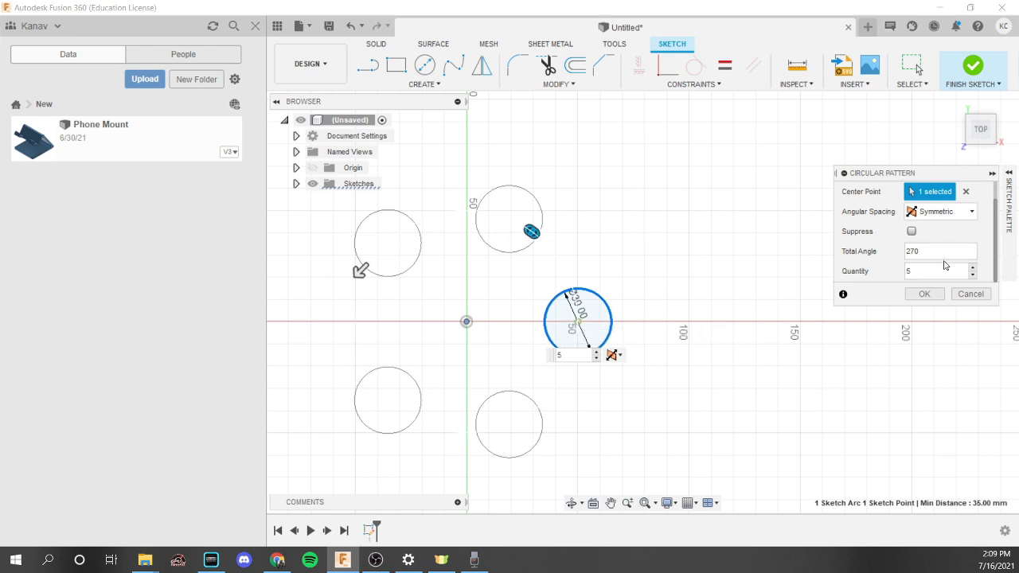
{"action": "left_click_drag", "start_coordinate": [945, 249], "coordinate": [889, 256]}
{"action": "type", "text": "180"}
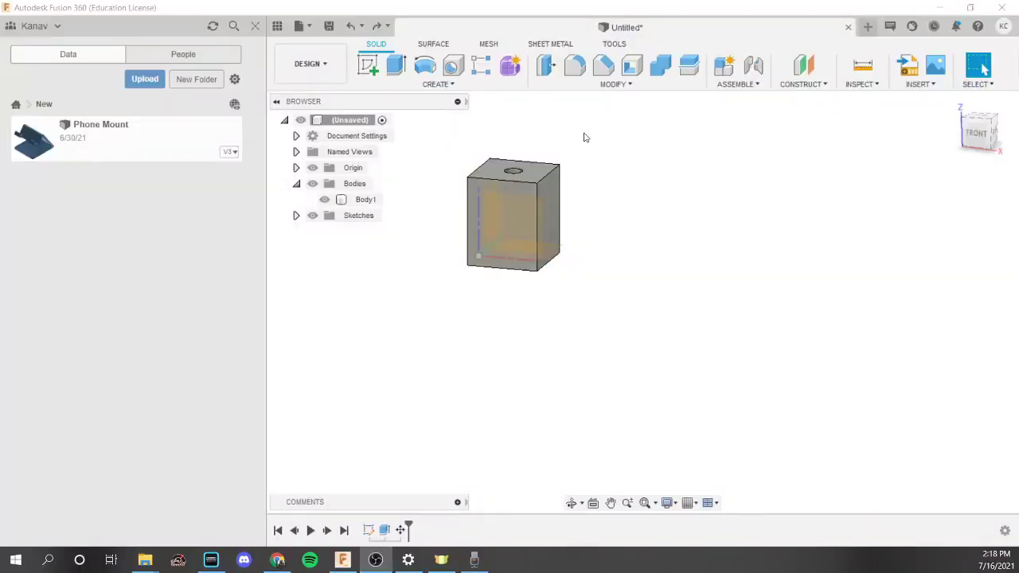
{"action": "left_click", "coordinate": [541, 179]}
{"action": "scroll", "coordinate": [557, 189], "scroll_direction": "up", "scroll_amount": 3}
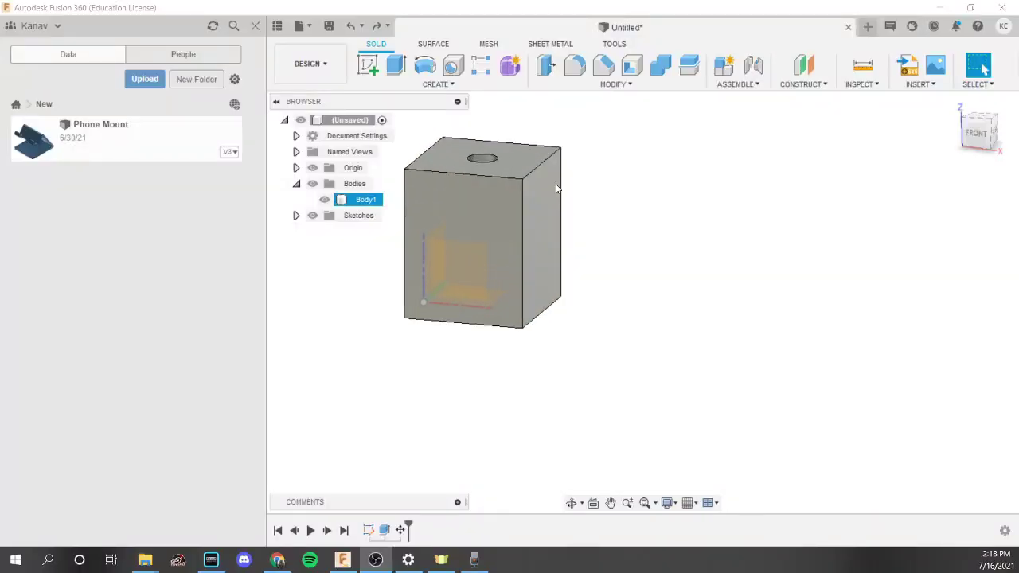
{"action": "middle_click_drag", "start_coordinate": [557, 189], "coordinate": [601, 211]}
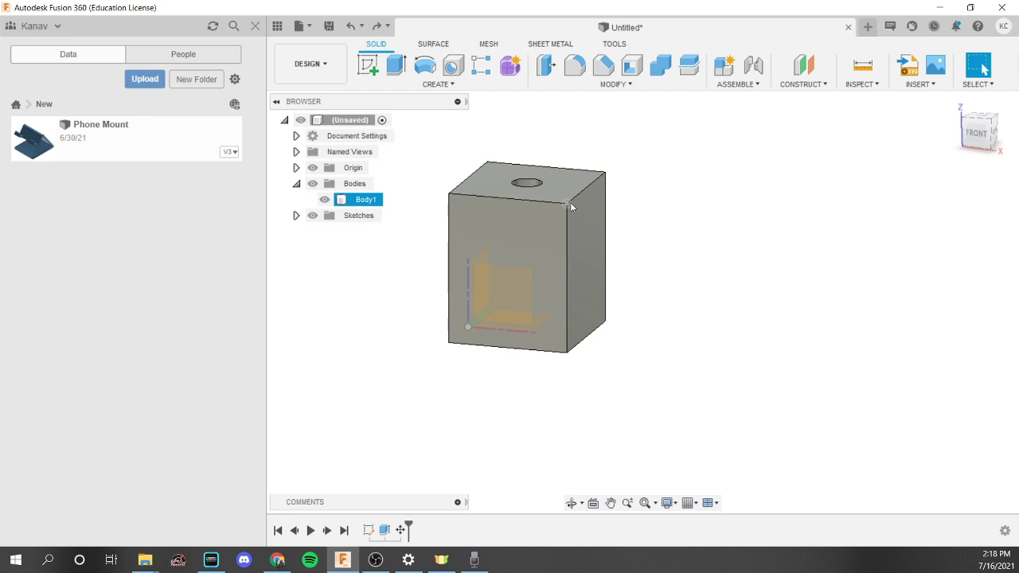
- Start a Mirror from the CREATE menu and set its type to Bodies
{"action": "left_click", "coordinate": [446, 84]}
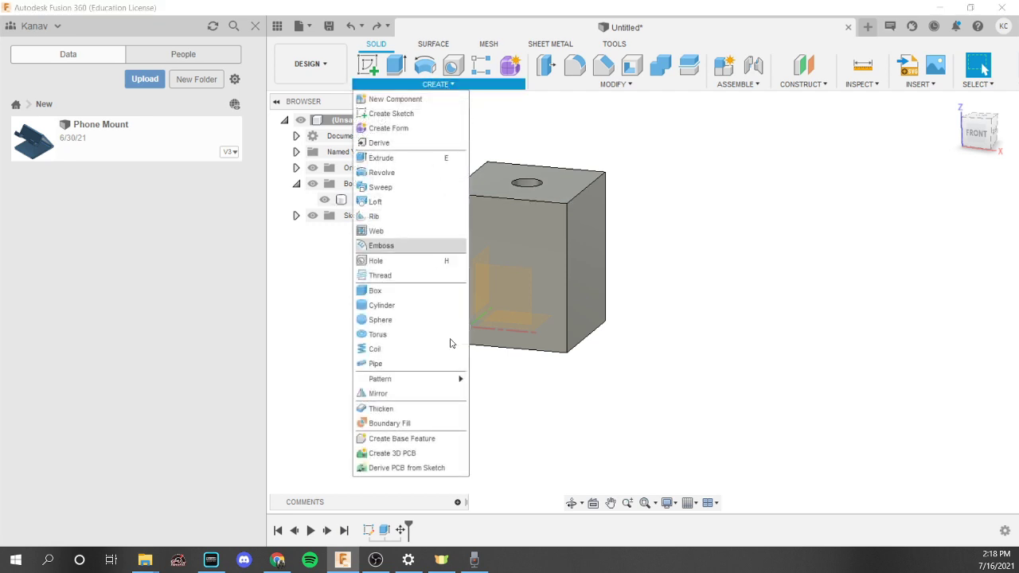
{"action": "left_click", "coordinate": [454, 394]}
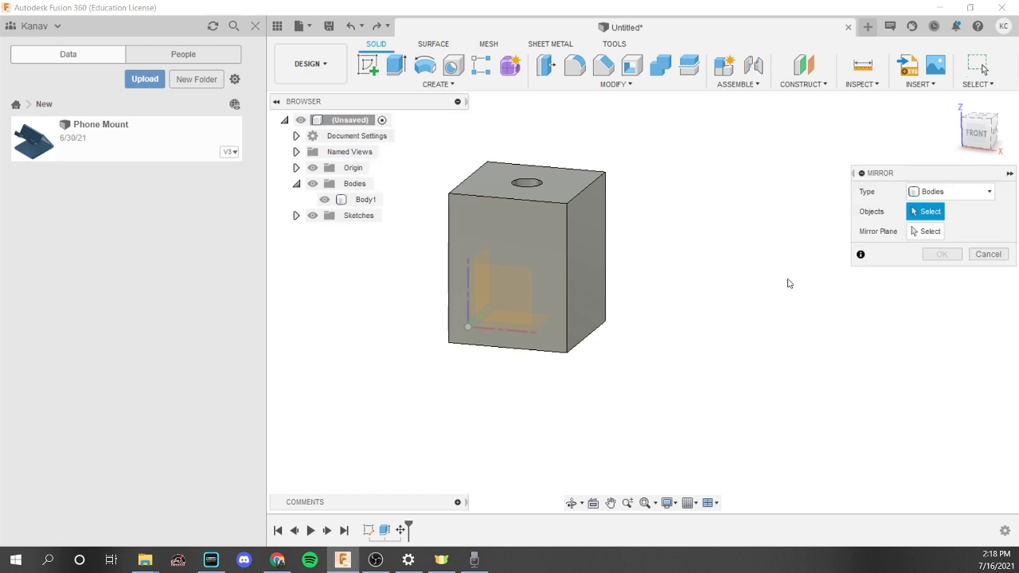
{"action": "left_click", "coordinate": [944, 192]}
{"action": "left_click", "coordinate": [934, 210]}
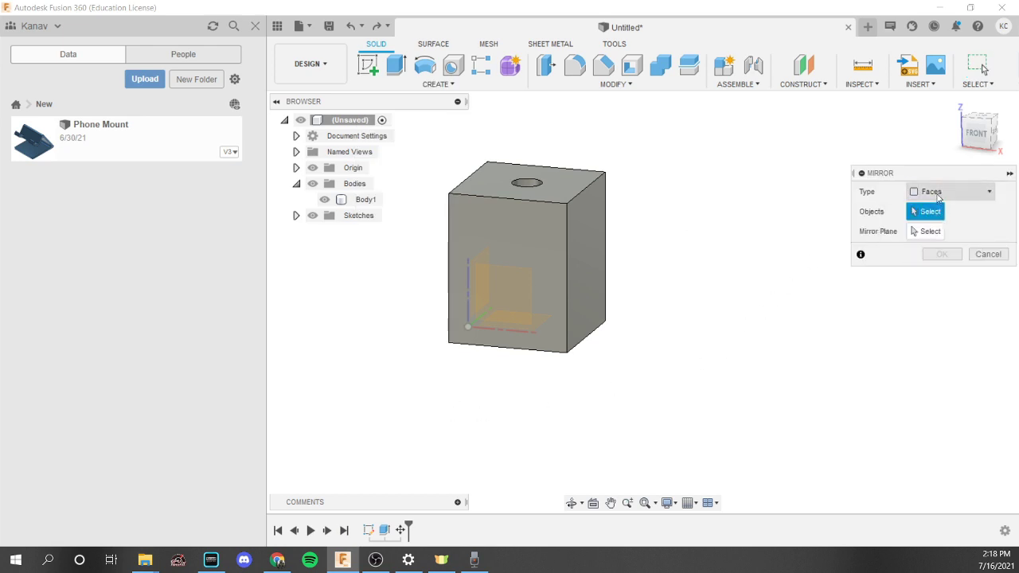
{"action": "left_click", "coordinate": [946, 194]}
{"action": "left_click", "coordinate": [945, 199]}
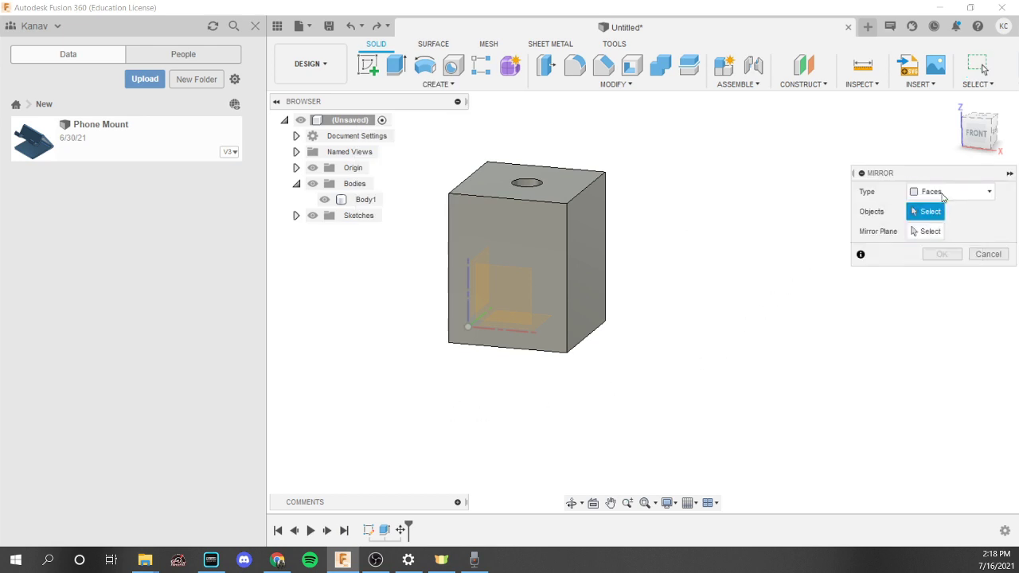
{"action": "left_click", "coordinate": [939, 197]}
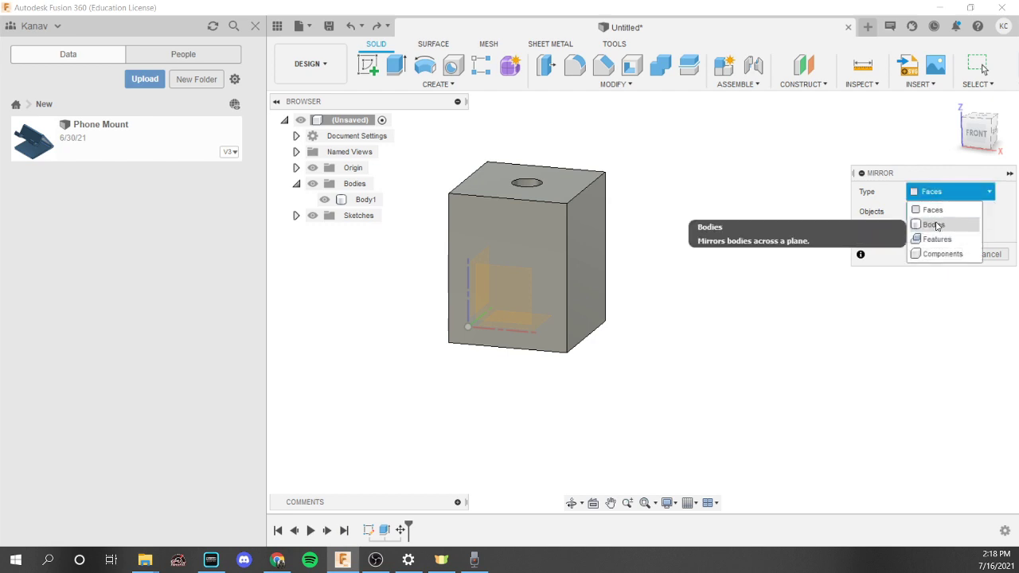
{"action": "left_click", "coordinate": [935, 224]}
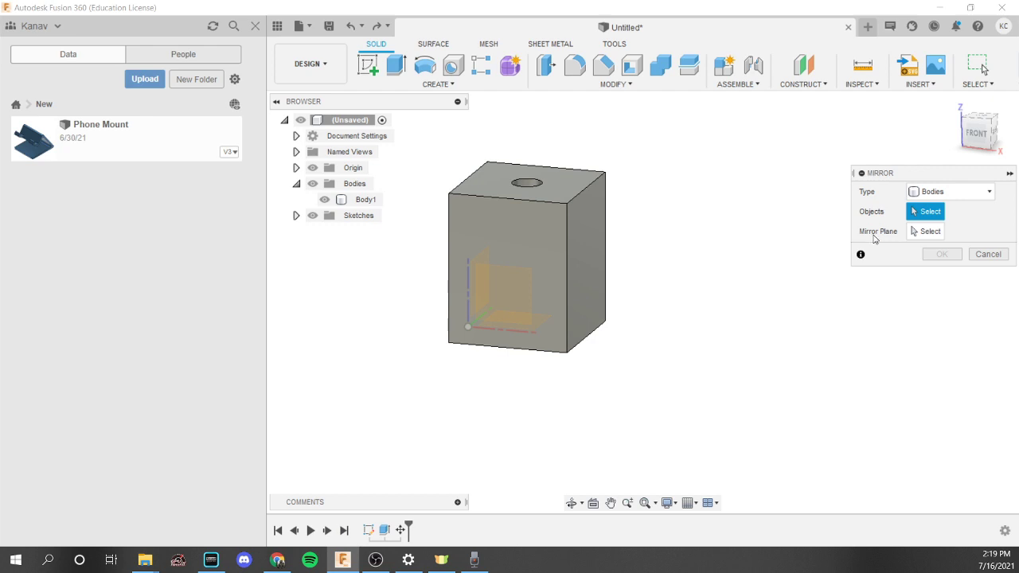
- Mirror Body1 across its left face as a New Body
{"action": "left_click", "coordinate": [558, 246]}
{"action": "left_click", "coordinate": [930, 232]}
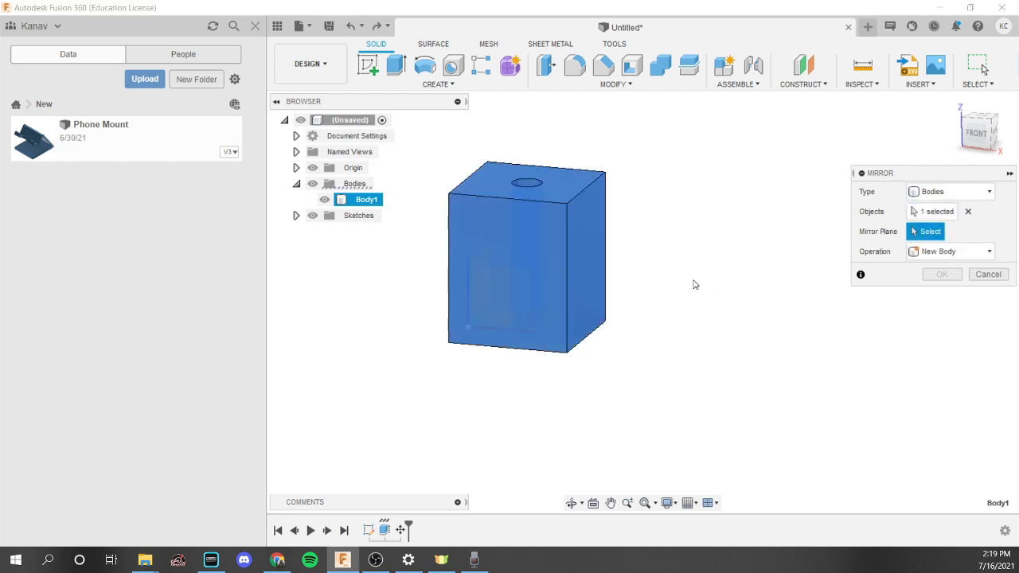
{"action": "mouse_move", "coordinate": [693, 284]}
{"action": "middle_mouse_down", "text": "shift"}
{"action": "mouse_move", "coordinate": [693, 273]}
{"action": "mouse_move", "coordinate": [711, 289]}
{"action": "middle_mouse_up", "text": "shift"}
{"action": "mouse_move", "coordinate": [459, 301]}
{"action": "middle_mouse_down", "text": "shift"}
{"action": "mouse_move", "coordinate": [446, 258]}
{"action": "mouse_move", "coordinate": [526, 353]}
{"action": "mouse_move", "coordinate": [518, 278]}
{"action": "mouse_move", "coordinate": [556, 318]}
{"action": "mouse_move", "coordinate": [489, 305]}
{"action": "mouse_move", "coordinate": [483, 351]}
{"action": "mouse_move", "coordinate": [485, 292]}
{"action": "mouse_move", "coordinate": [460, 270]}
{"action": "mouse_move", "coordinate": [450, 297]}
{"action": "middle_mouse_up", "text": "shift"}
{"action": "left_click", "coordinate": [457, 302]}
{"action": "middle_click_drag", "start_coordinate": [626, 284], "coordinate": [712, 332], "text": "shift"}
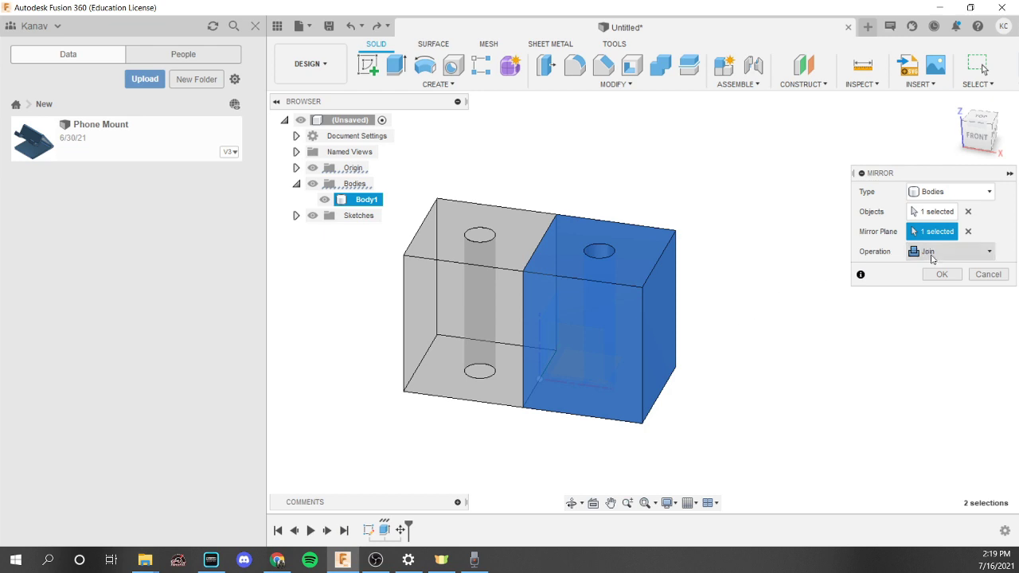
{"action": "left_click", "coordinate": [929, 255]}
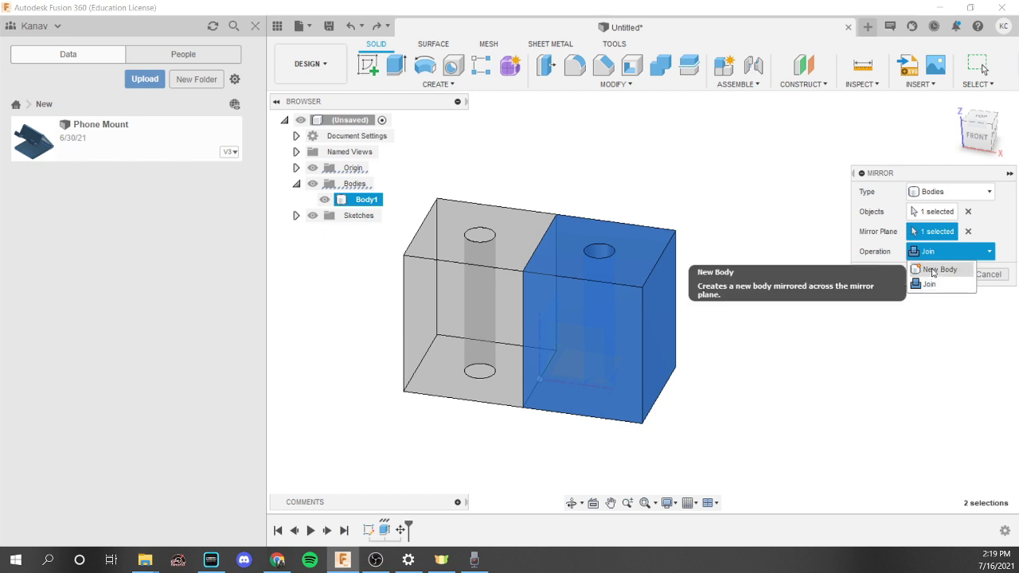
{"action": "left_click", "coordinate": [934, 273]}
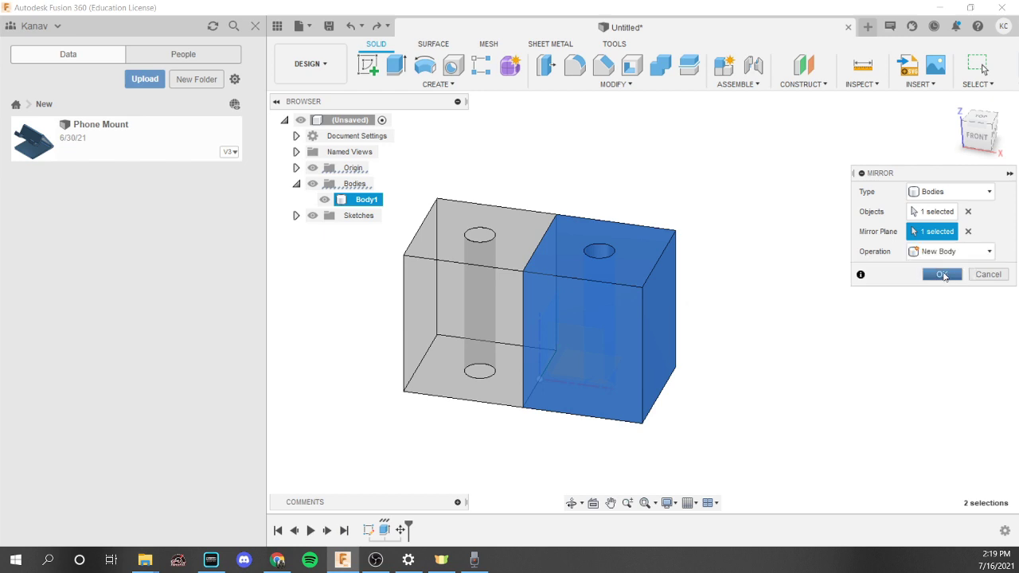
{"action": "left_click", "coordinate": [938, 274]}
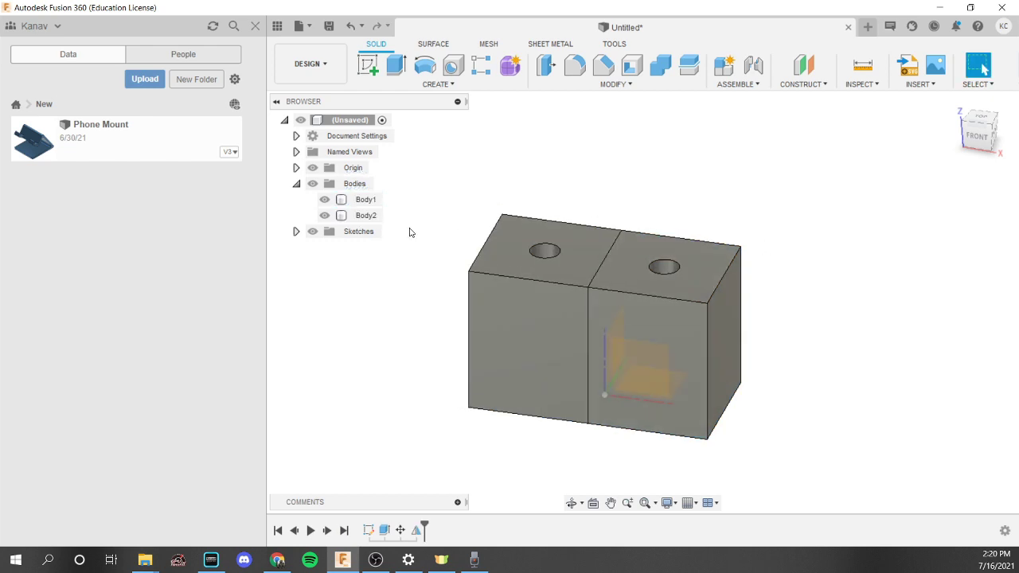
- Undo the mirror, redo it joined across the left face, then undo that too
{"action": "key", "text": "ctrl+z"}
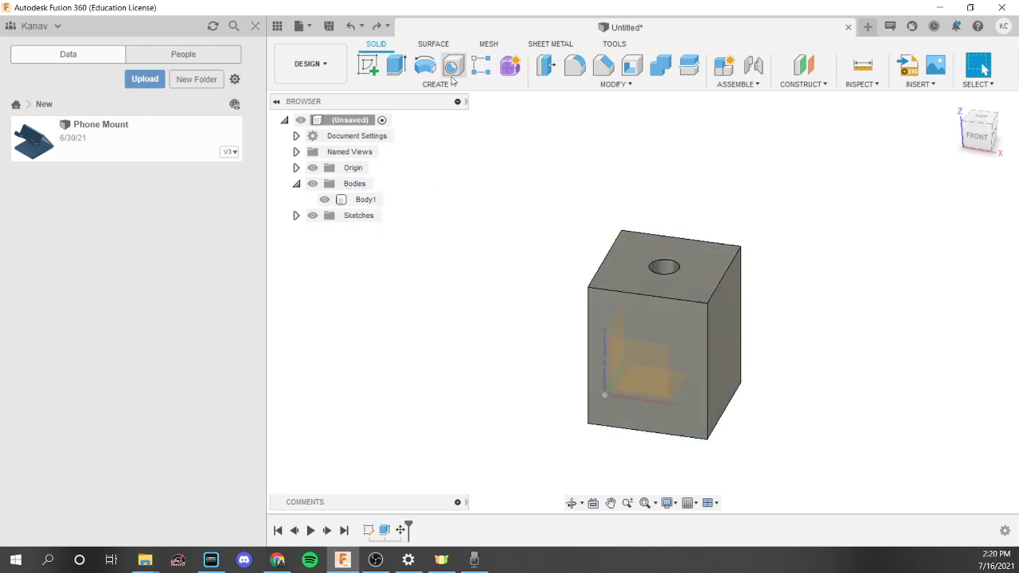
{"action": "left_click", "coordinate": [451, 83]}
{"action": "left_click", "coordinate": [378, 394]}
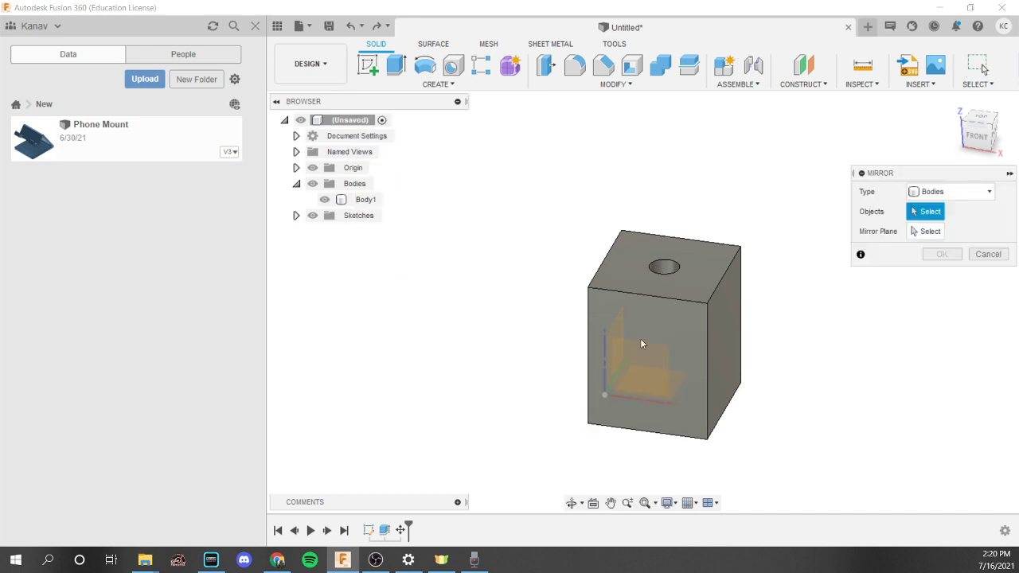
{"action": "left_click", "coordinate": [665, 342]}
{"action": "left_click", "coordinate": [928, 231]}
{"action": "middle_click_drag", "start_coordinate": [828, 239], "coordinate": [606, 351], "text": "shift"}
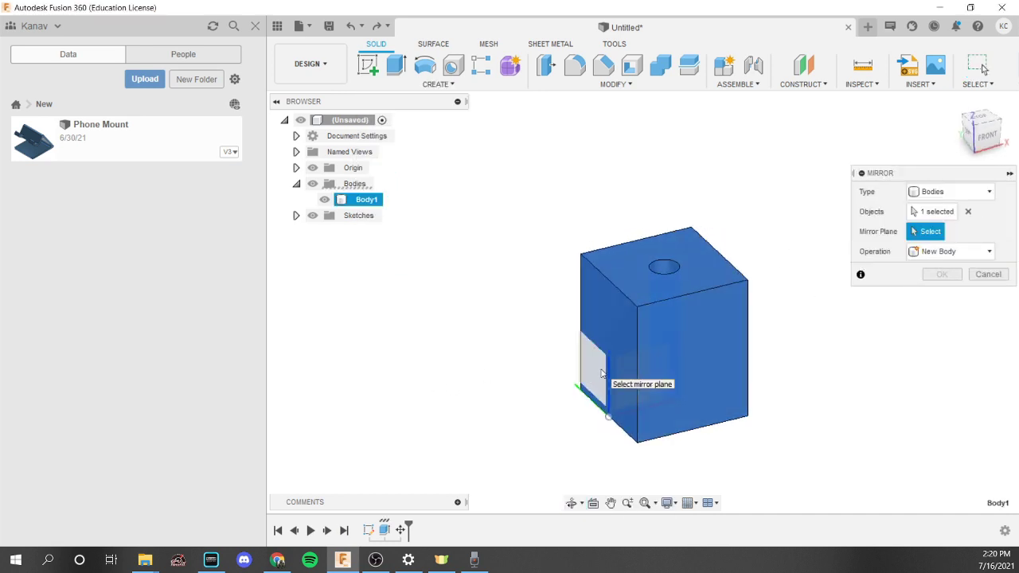
{"action": "left_click", "coordinate": [589, 378]}
{"action": "left_click", "coordinate": [942, 274]}
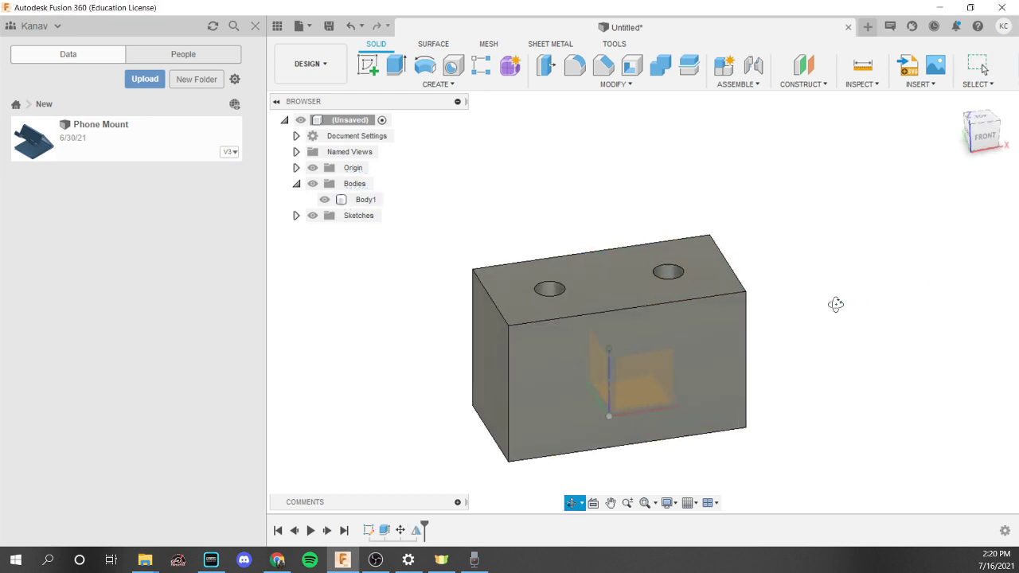
{"action": "middle_click_drag", "start_coordinate": [835, 302], "coordinate": [608, 309], "text": "shift"}
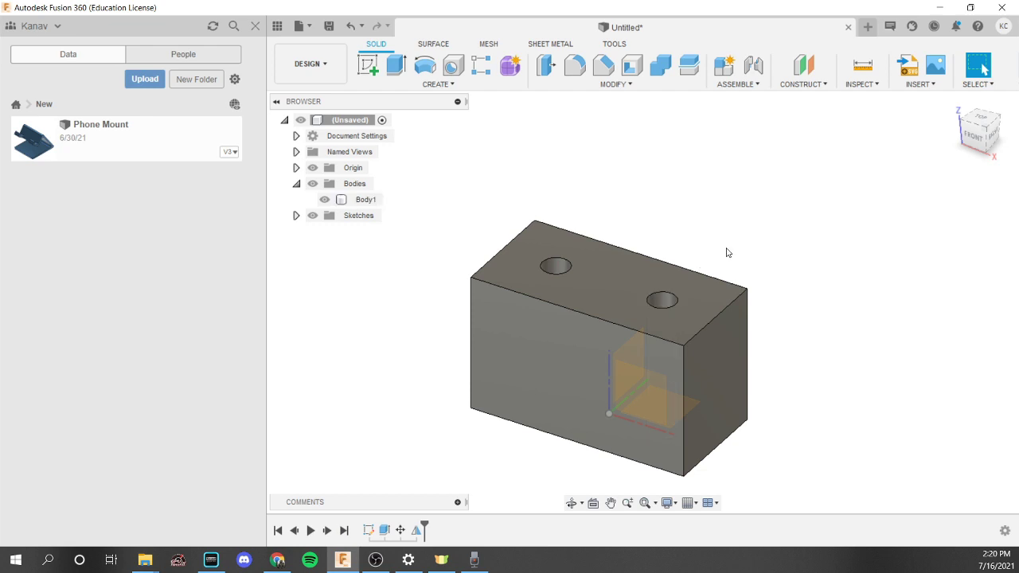
{"action": "key", "text": "ctrl+z"}
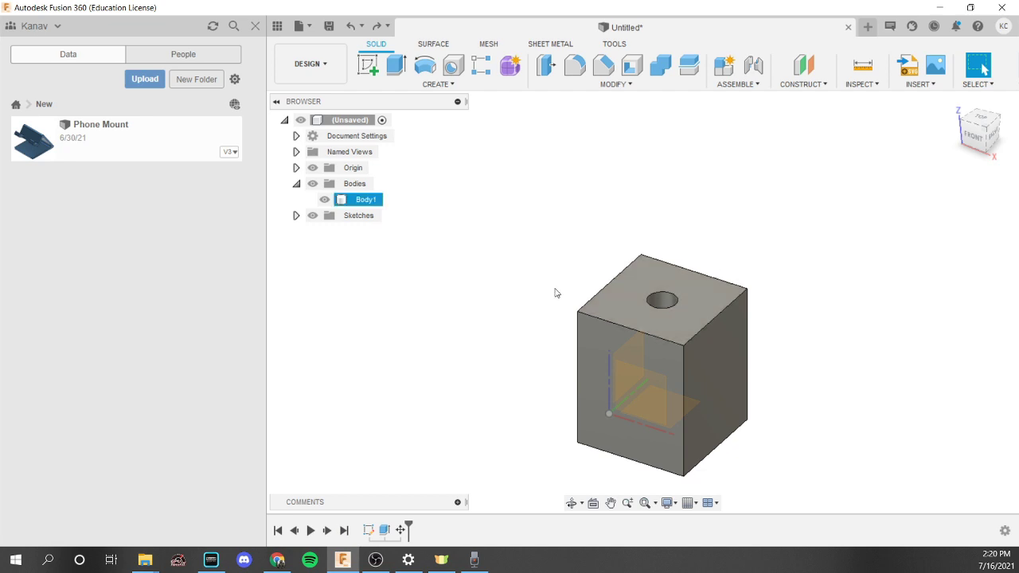
- Start a Bodies-type Rectangular Pattern with Body1 as the object
{"action": "left_click", "coordinate": [446, 84]}
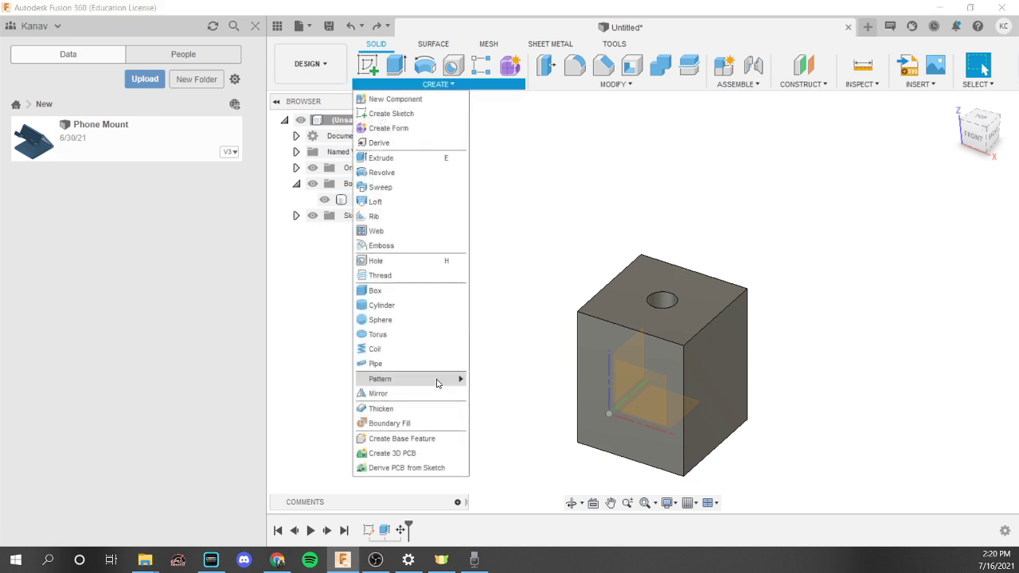
{"action": "mouse_move", "coordinate": [446, 380]}
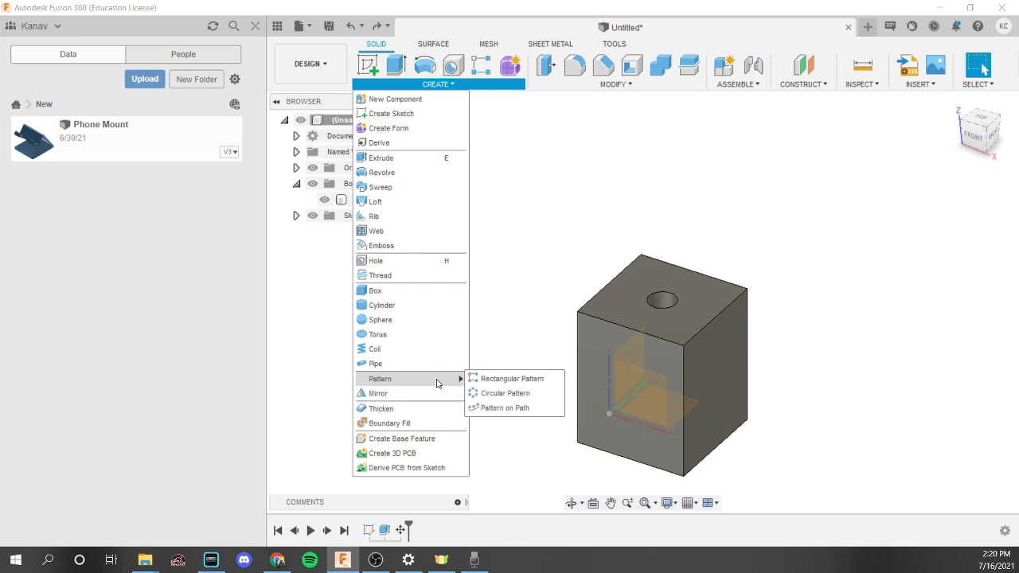
{"action": "left_click", "coordinate": [513, 380]}
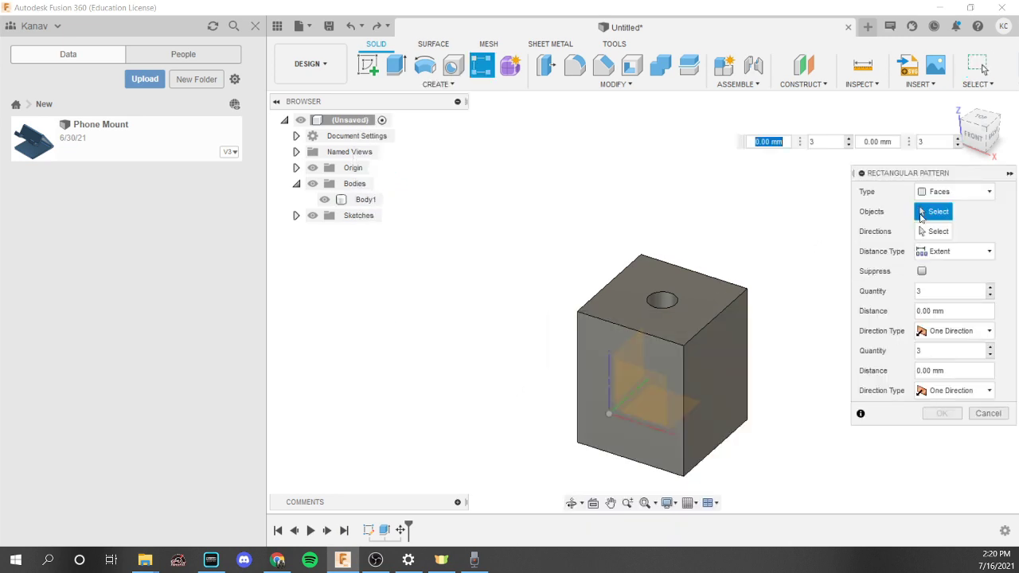
{"action": "left_click", "coordinate": [954, 191]}
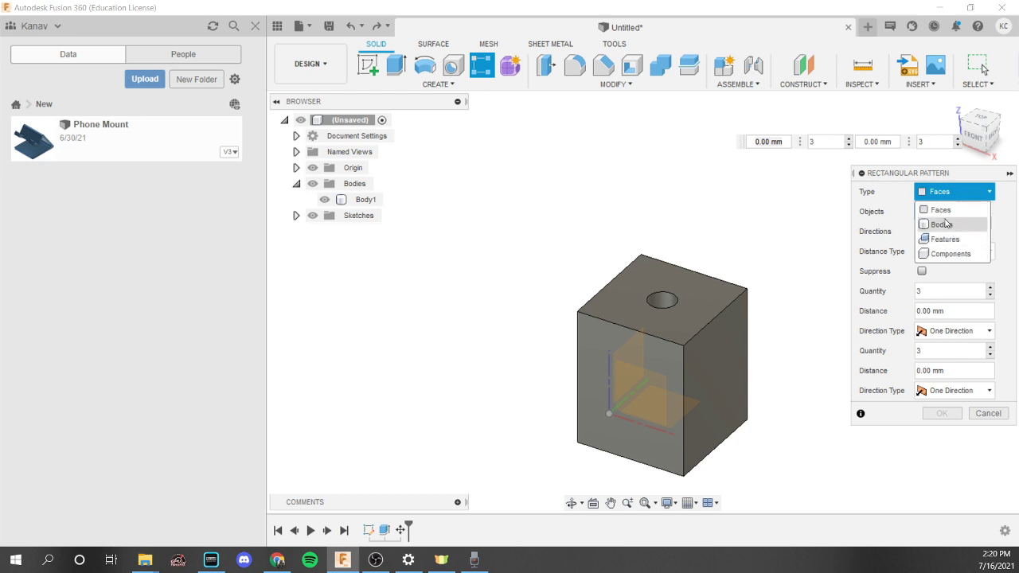
{"action": "left_click", "coordinate": [947, 225]}
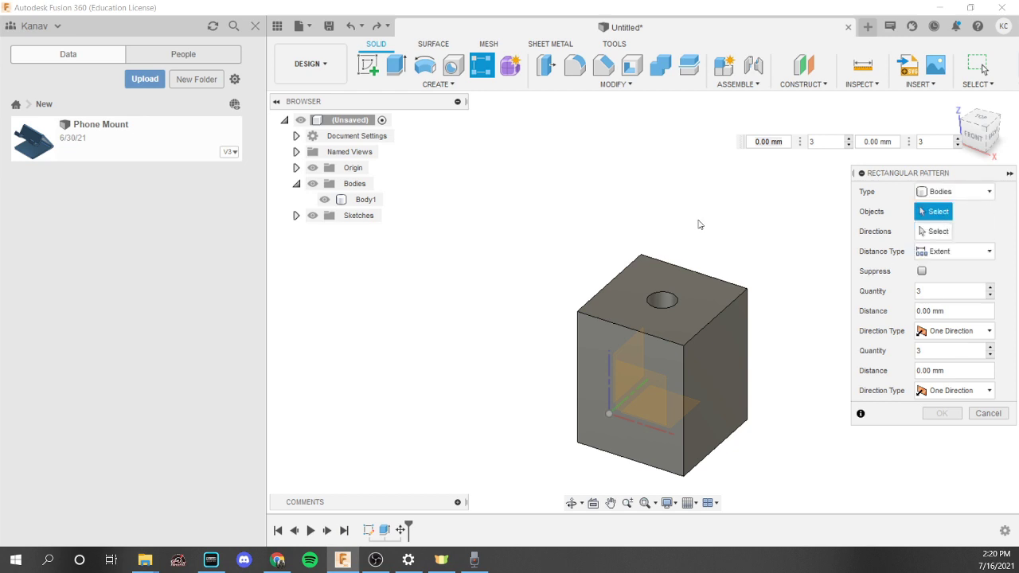
{"action": "left_click", "coordinate": [693, 271]}
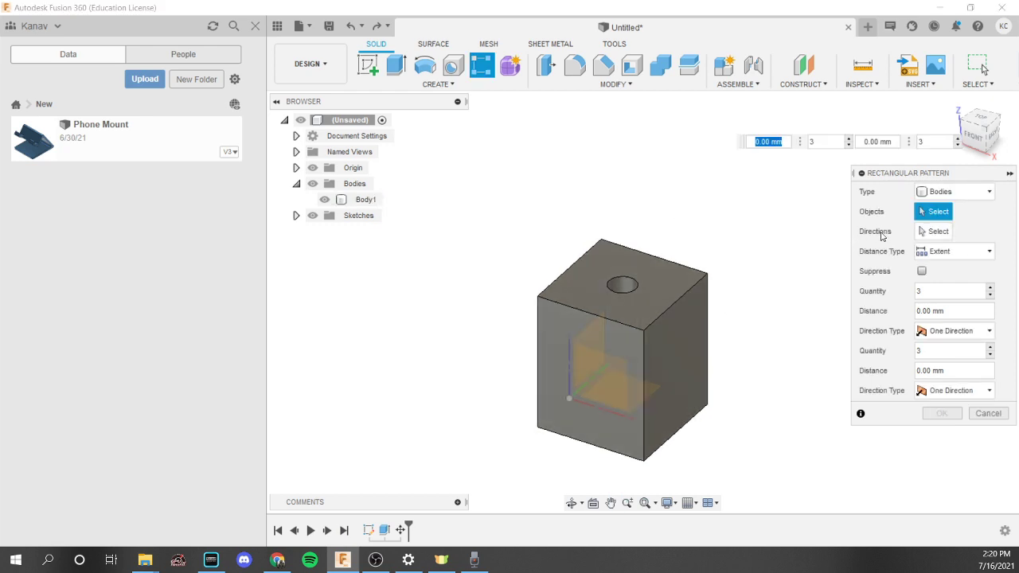
{"action": "left_click", "coordinate": [676, 348]}
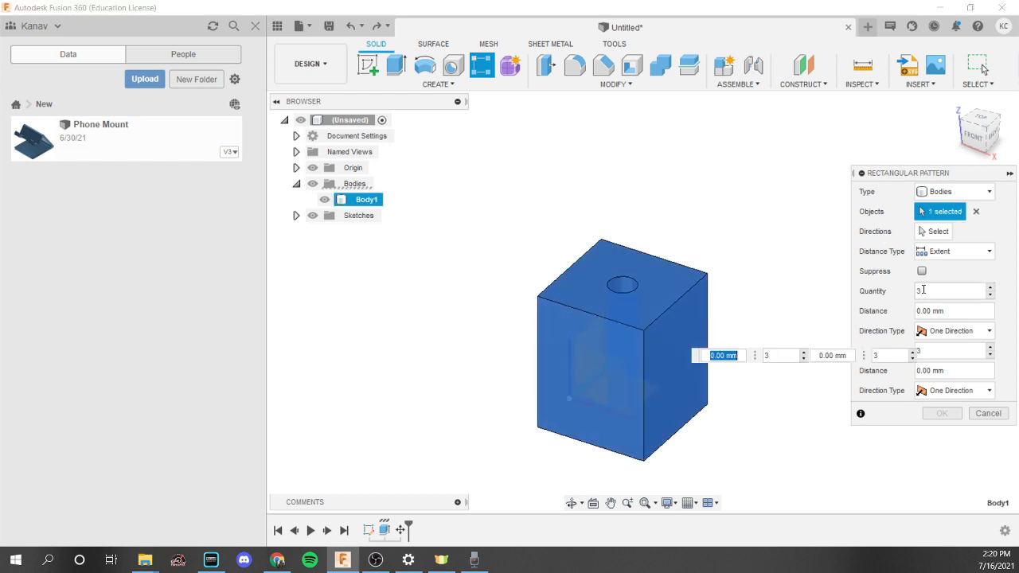
- Pick a block edge as the pattern direction
{"action": "left_click", "coordinate": [935, 231]}
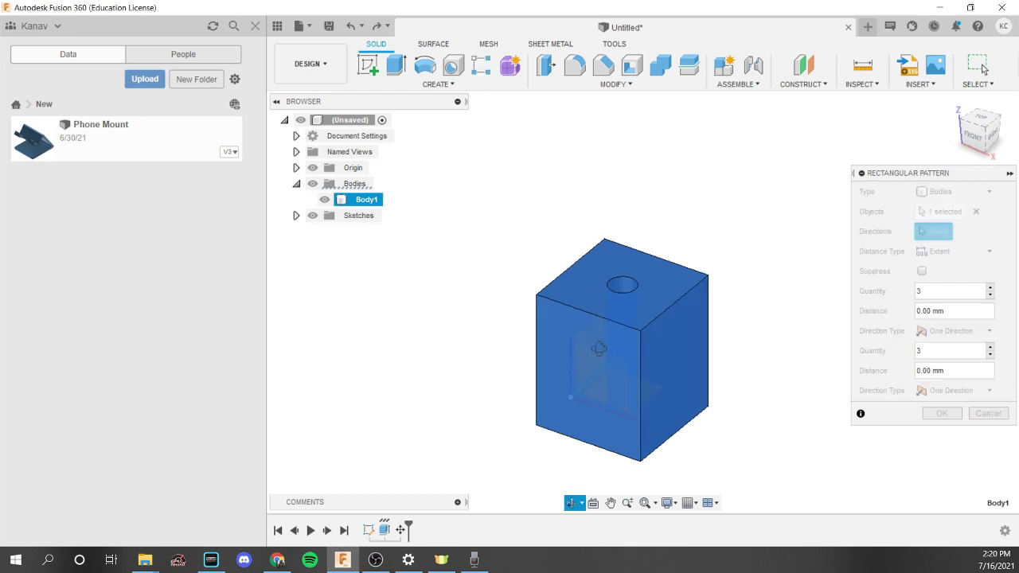
{"action": "middle_click_drag", "start_coordinate": [601, 349], "coordinate": [622, 412], "text": "shift"}
{"action": "left_click", "coordinate": [622, 411]}
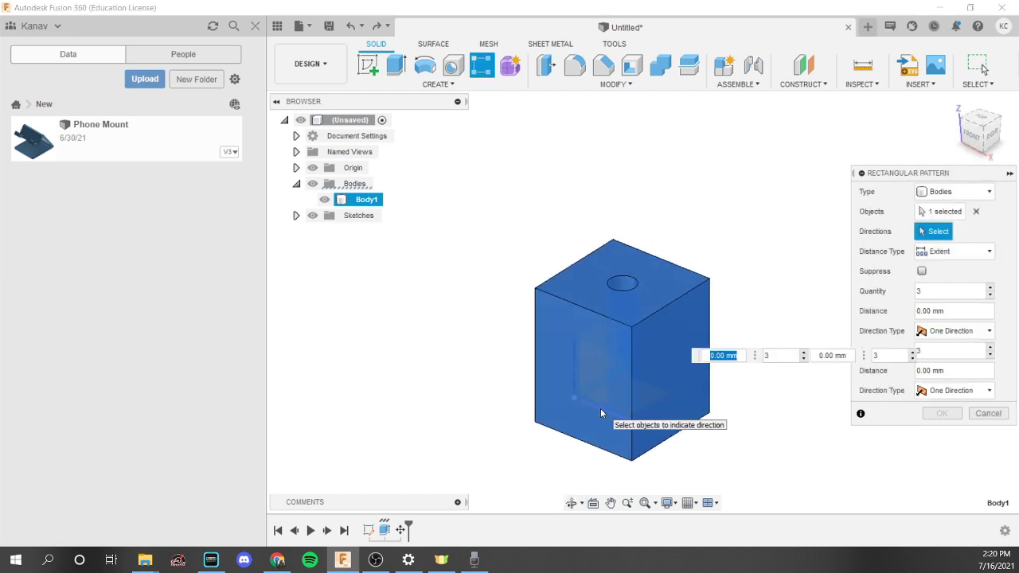
{"action": "left_click", "coordinate": [599, 410]}
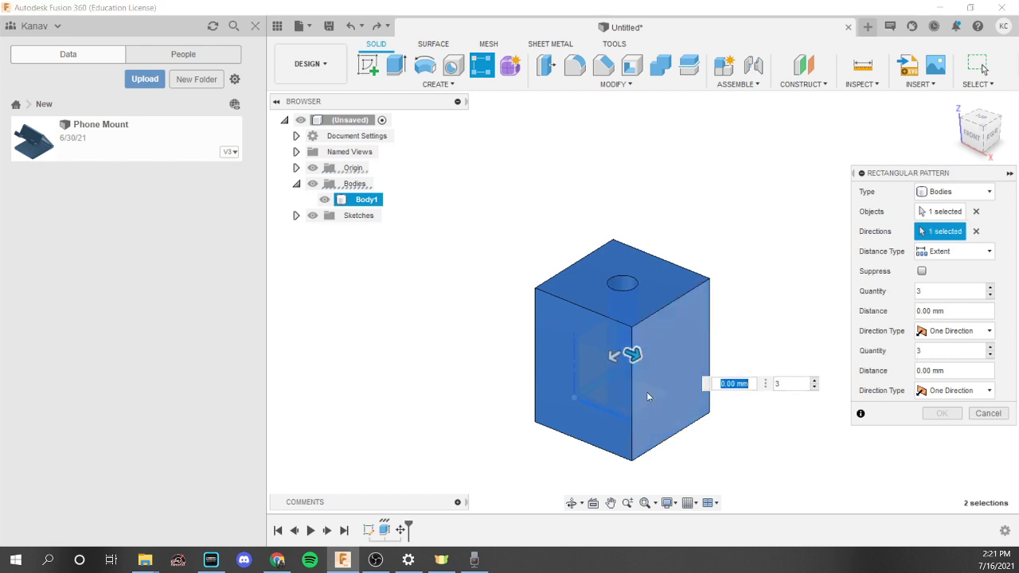
- Try other block edges as the pattern direction, entering a -20 value
{"action": "middle_click_drag", "start_coordinate": [641, 353], "coordinate": [606, 359], "text": "shift"}
{"action": "key", "text": "Tab"}
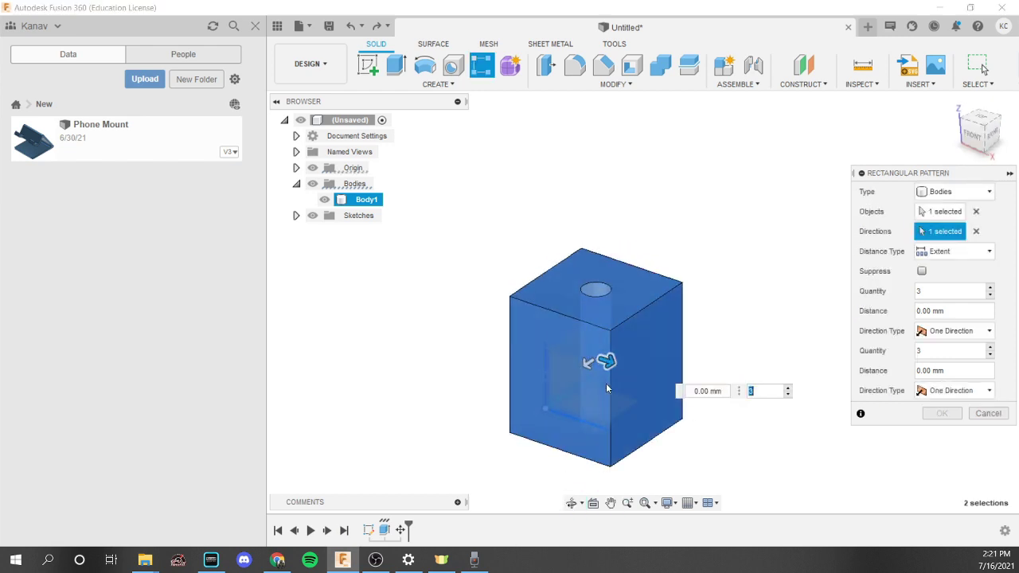
{"action": "left_click", "coordinate": [549, 371]}
{"action": "middle_click_drag", "start_coordinate": [548, 372], "coordinate": [579, 332], "text": "shift"}
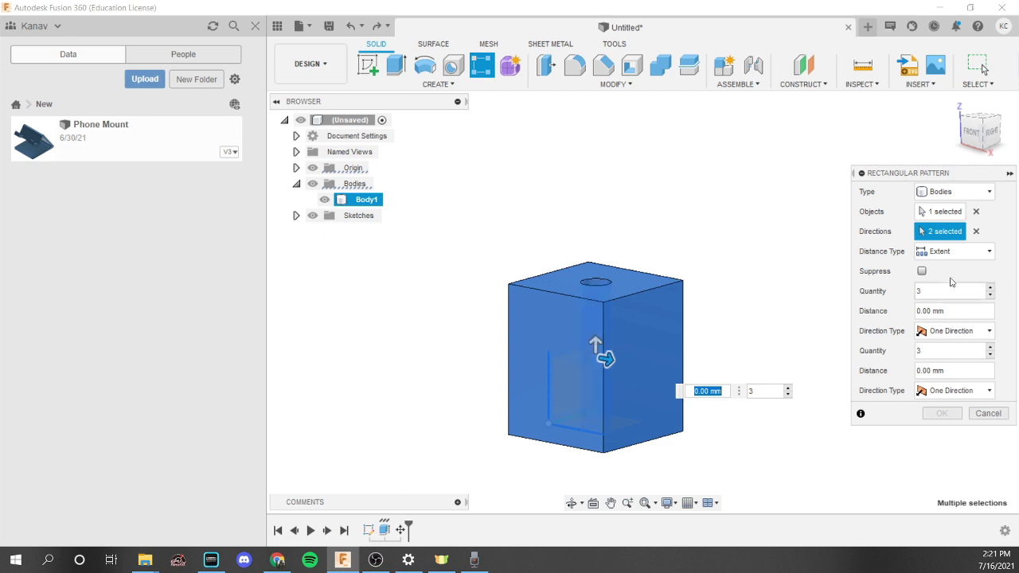
{"action": "left_click", "coordinate": [976, 231]}
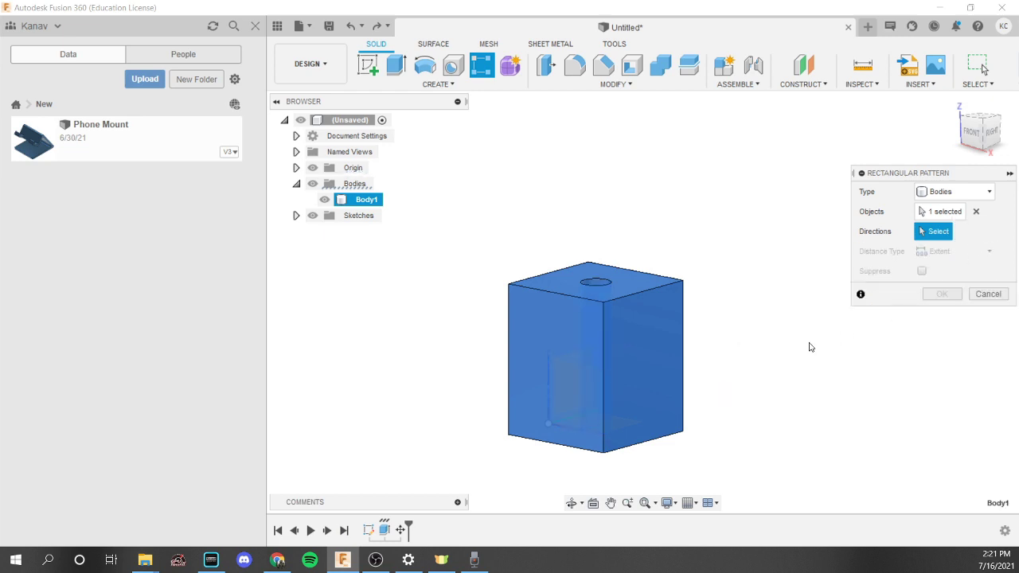
{"action": "middle_click_drag", "start_coordinate": [811, 348], "coordinate": [745, 260]}
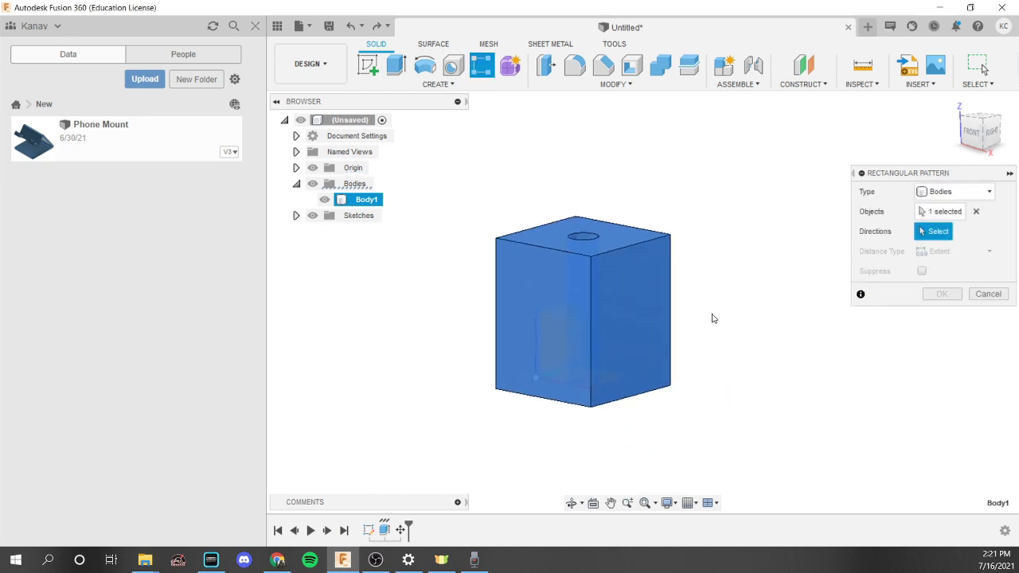
{"action": "left_click", "coordinate": [574, 367]}
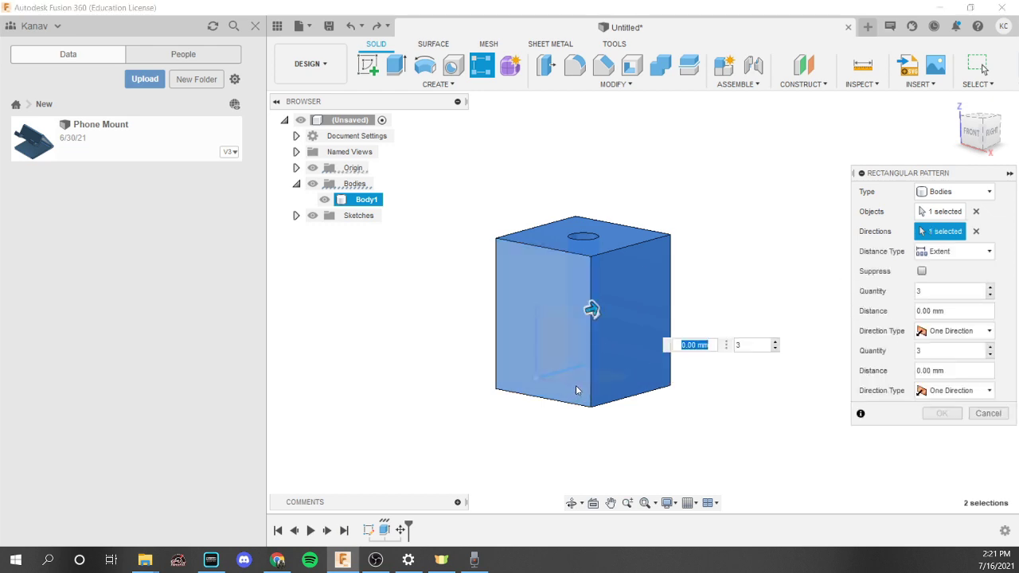
{"action": "middle_click_drag", "start_coordinate": [581, 374], "coordinate": [599, 403], "text": "shift"}
{"action": "type", "text": "-20"}
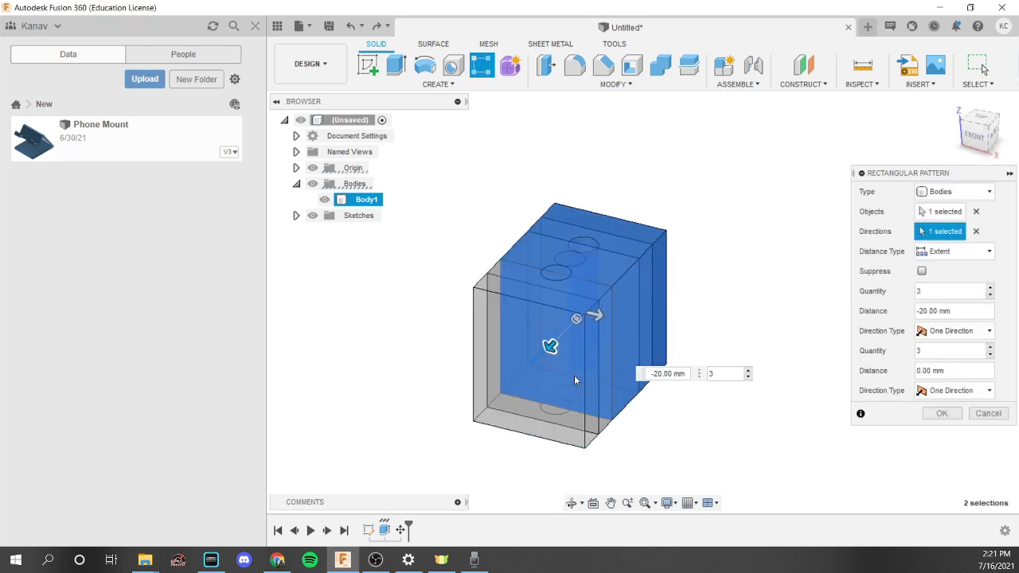
{"action": "middle_click_drag", "start_coordinate": [568, 364], "coordinate": [496, 305], "text": "shift"}
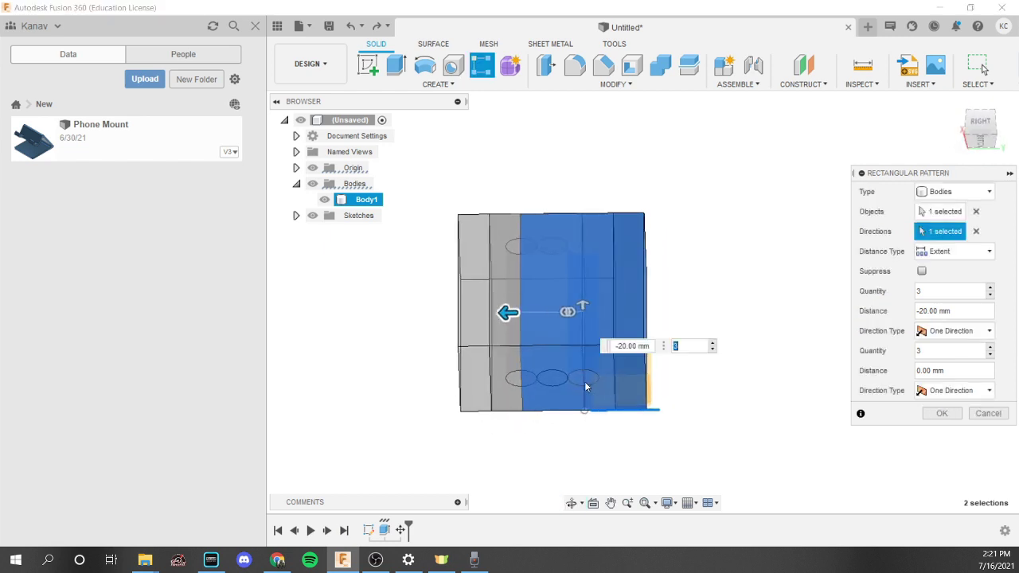
- Set the bottom edge as direction, inspect the copies, then cancel the pattern with Esc
{"action": "left_click", "coordinate": [976, 231]}
{"action": "middle_click_drag", "start_coordinate": [683, 387], "coordinate": [685, 386], "text": "shift"}
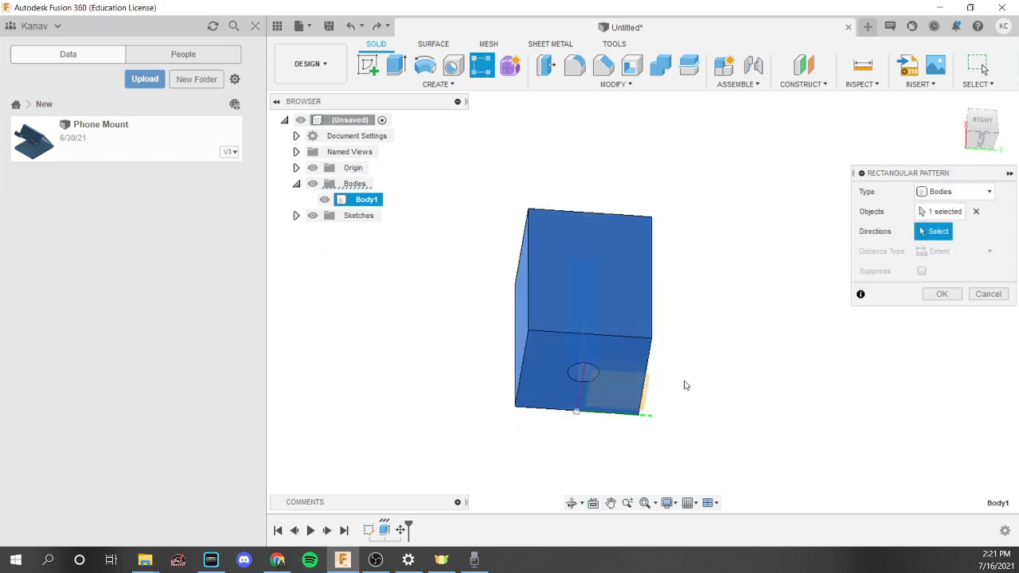
{"action": "left_click", "coordinate": [608, 412]}
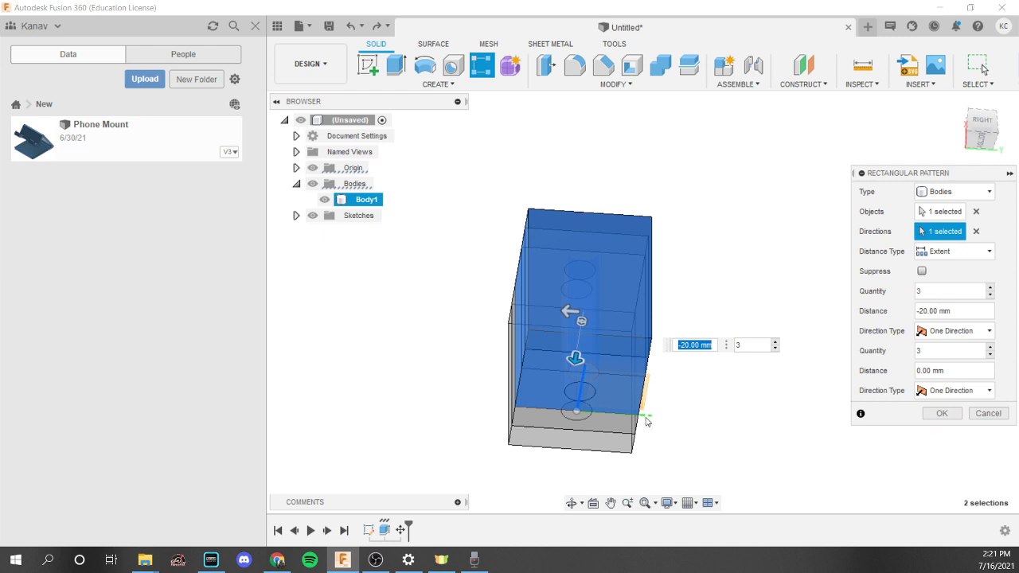
{"action": "middle_click_drag", "start_coordinate": [647, 422], "coordinate": [674, 418], "text": "shift"}
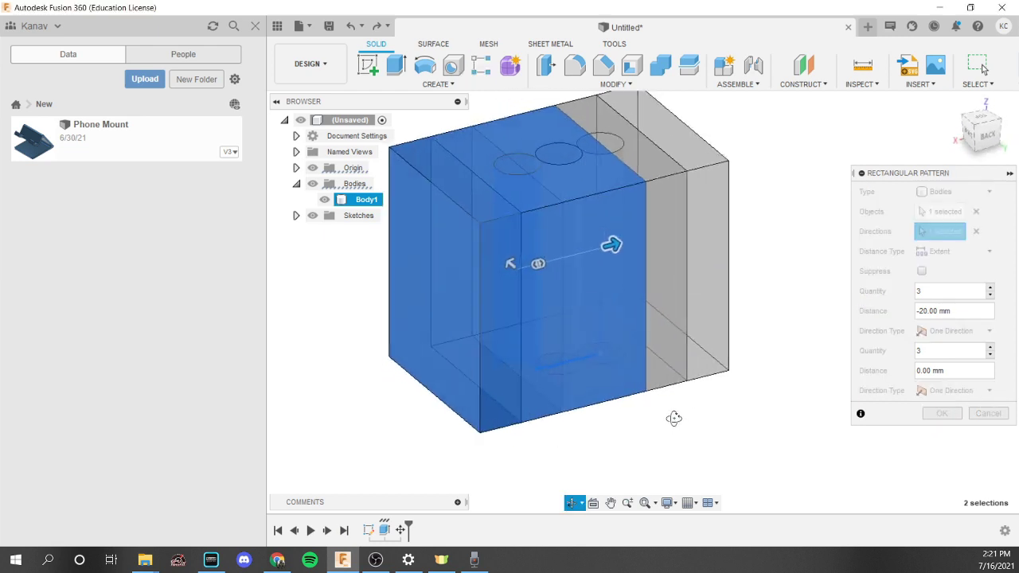
{"action": "middle_click_drag", "start_coordinate": [597, 253], "coordinate": [751, 236], "text": "shift"}
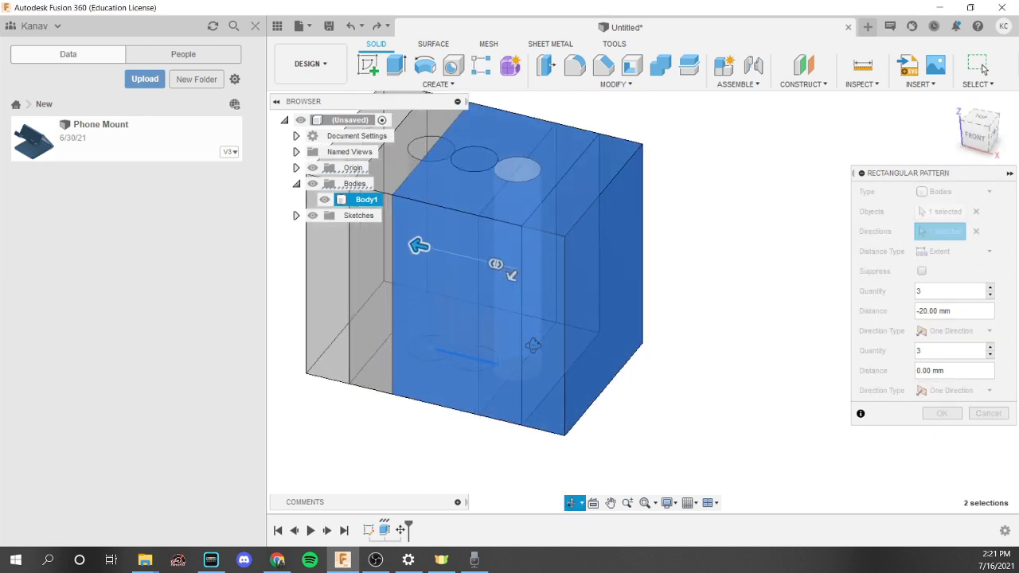
{"action": "middle_click_drag", "start_coordinate": [533, 345], "coordinate": [398, 299], "text": "shift"}
{"action": "middle_click_drag", "start_coordinate": [487, 330], "coordinate": [578, 363], "text": "shift"}
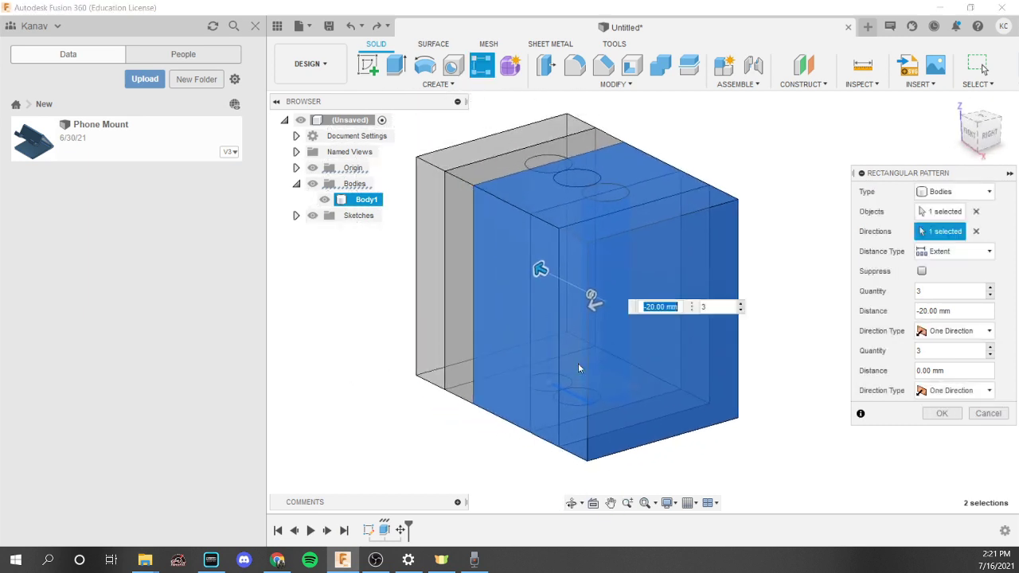
{"action": "key", "text": "Escape"}
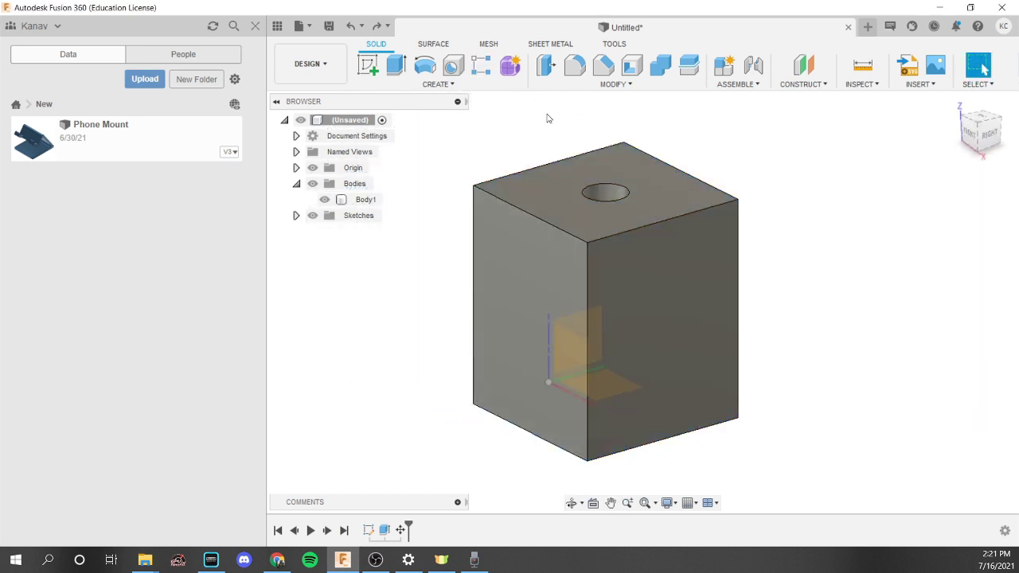
{"action": "middle_click_drag", "start_coordinate": [525, 128], "coordinate": [628, 100], "text": "shift"}
{"action": "left_click", "coordinate": [438, 84]}
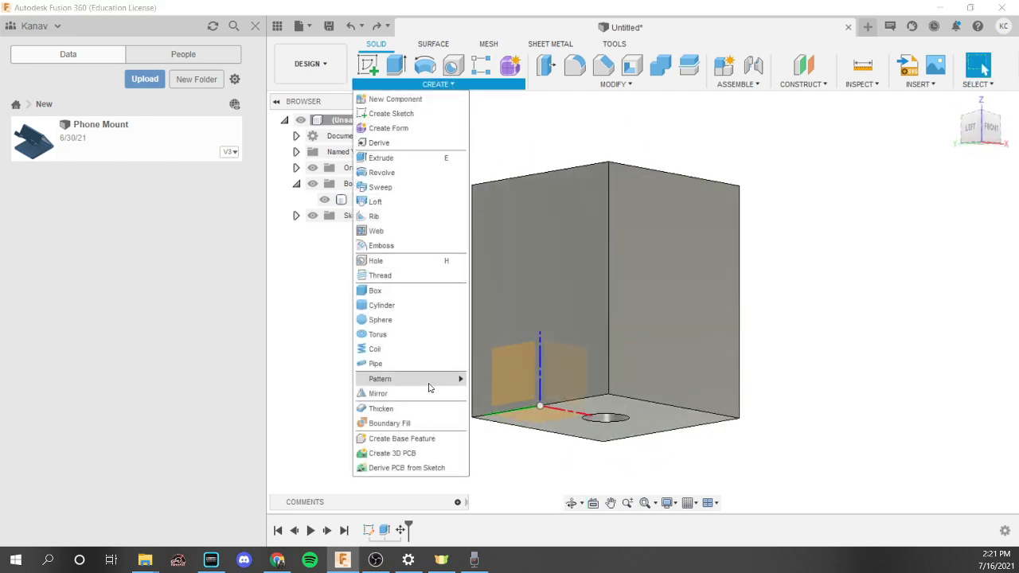
- Start a Bodies rectangular pattern of Body1 along the bottom and vertical block edges
{"action": "mouse_move", "coordinate": [430, 382]}
{"action": "left_click", "coordinate": [499, 380]}
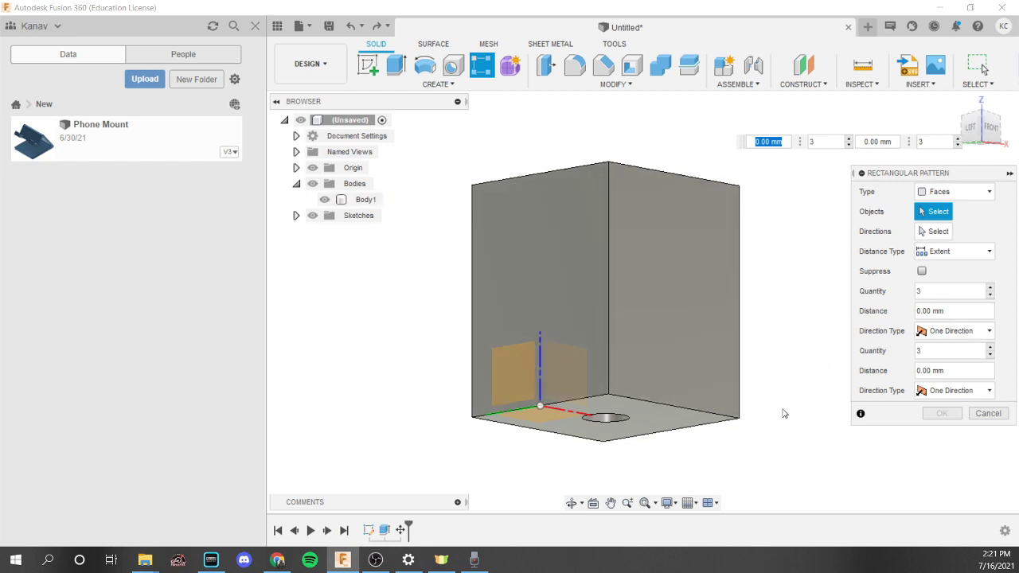
{"action": "left_click", "coordinate": [954, 191]}
{"action": "left_click", "coordinate": [935, 224]}
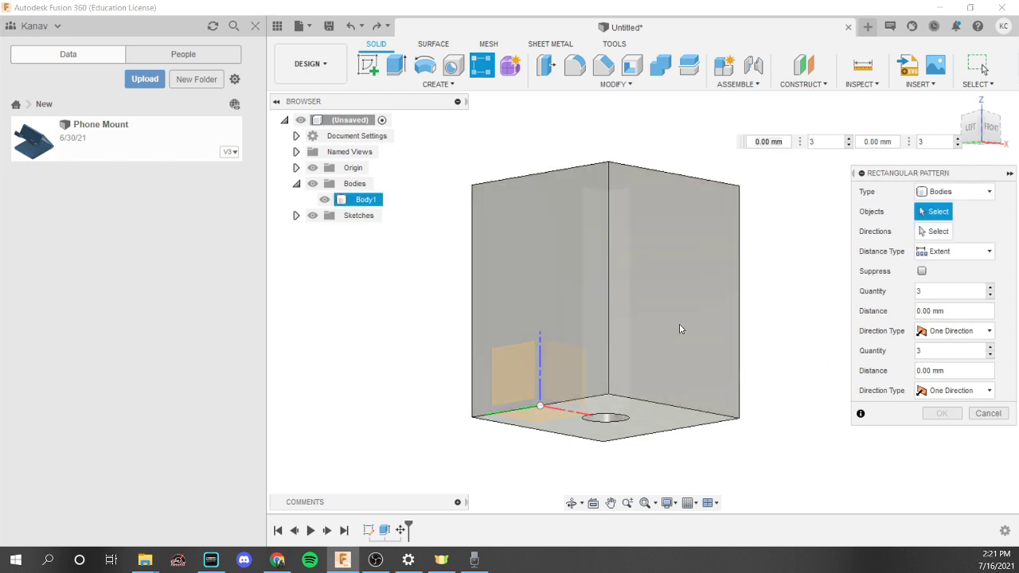
{"action": "left_click", "coordinate": [682, 328]}
{"action": "left_click", "coordinate": [933, 231]}
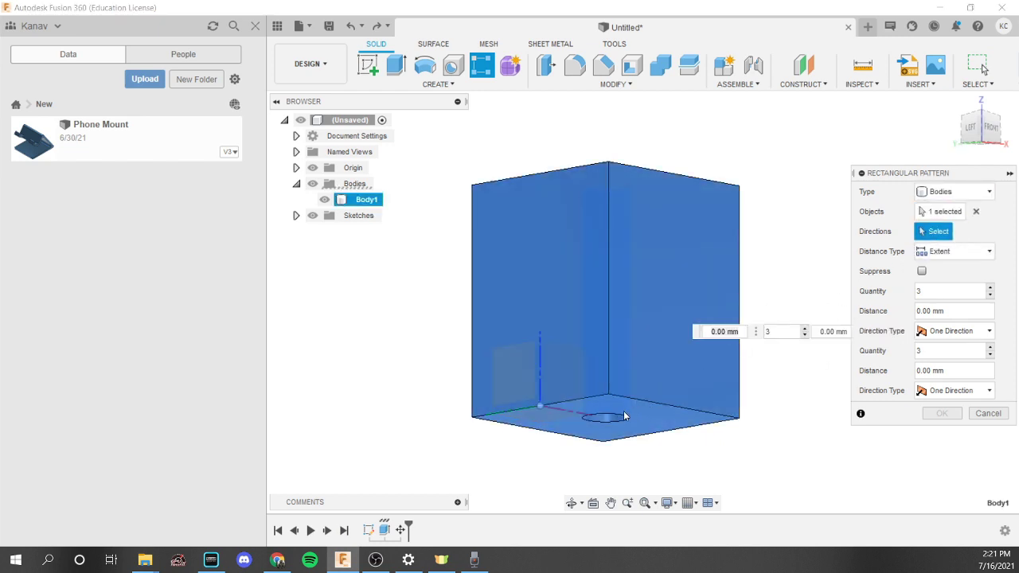
{"action": "left_click", "coordinate": [571, 415]}
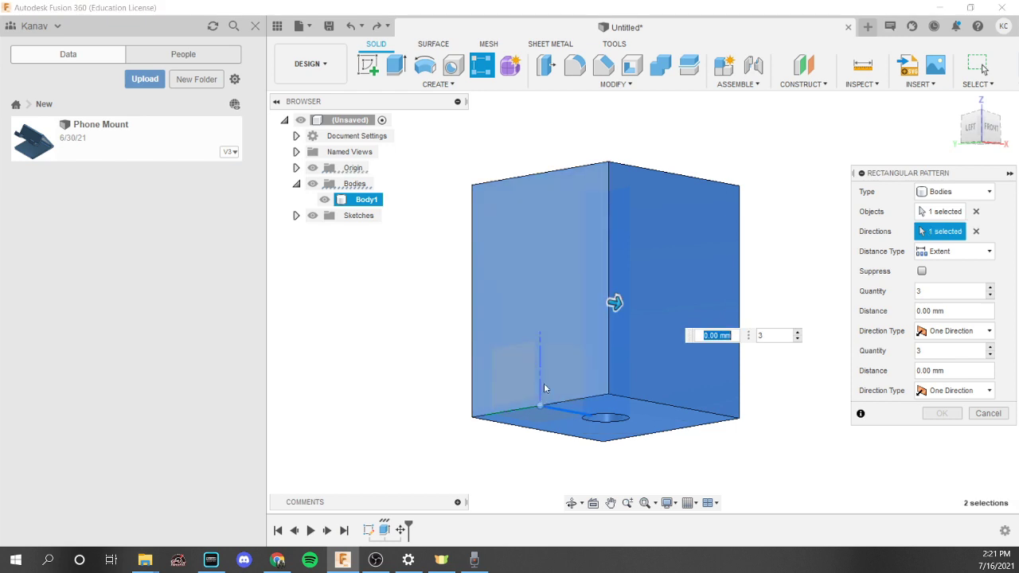
{"action": "left_click", "coordinate": [540, 388]}
- Set the first distance to 50 mm and view the 3×3 grid from the front
{"action": "middle_click_drag", "start_coordinate": [593, 328], "coordinate": [622, 309], "text": "shift"}
{"action": "left_click", "coordinate": [923, 312]}
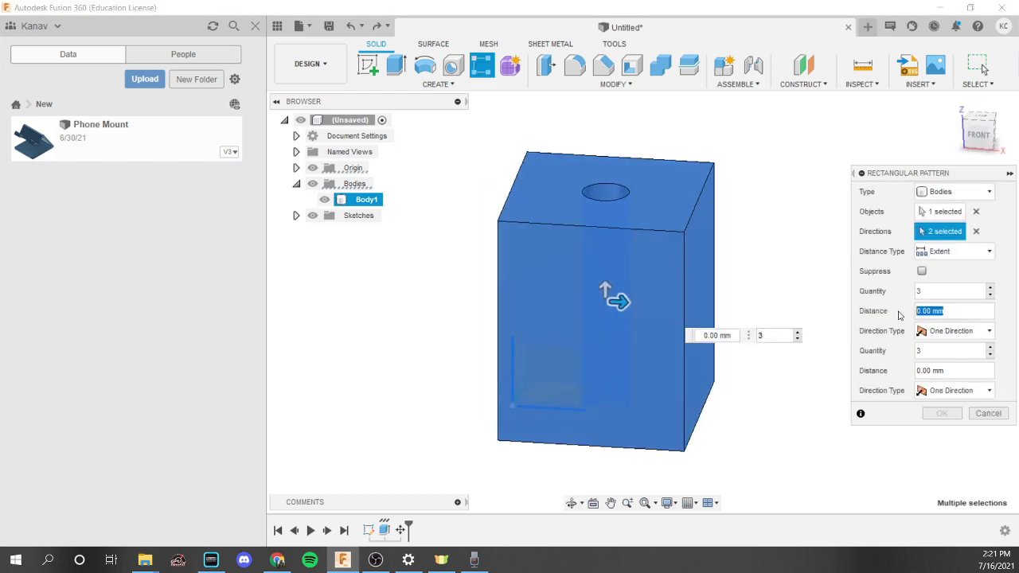
{"action": "left_click", "coordinate": [911, 351]}
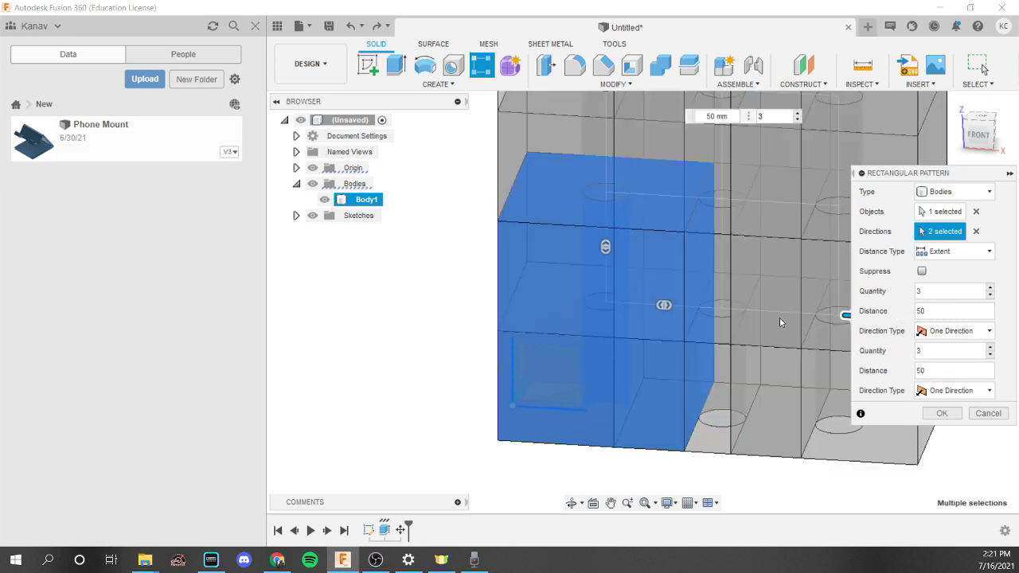
{"action": "scroll", "coordinate": [614, 387], "scroll_direction": "down", "scroll_amount": 3}
{"action": "middle_click_drag", "start_coordinate": [613, 387], "coordinate": [613, 318], "text": "shift"}
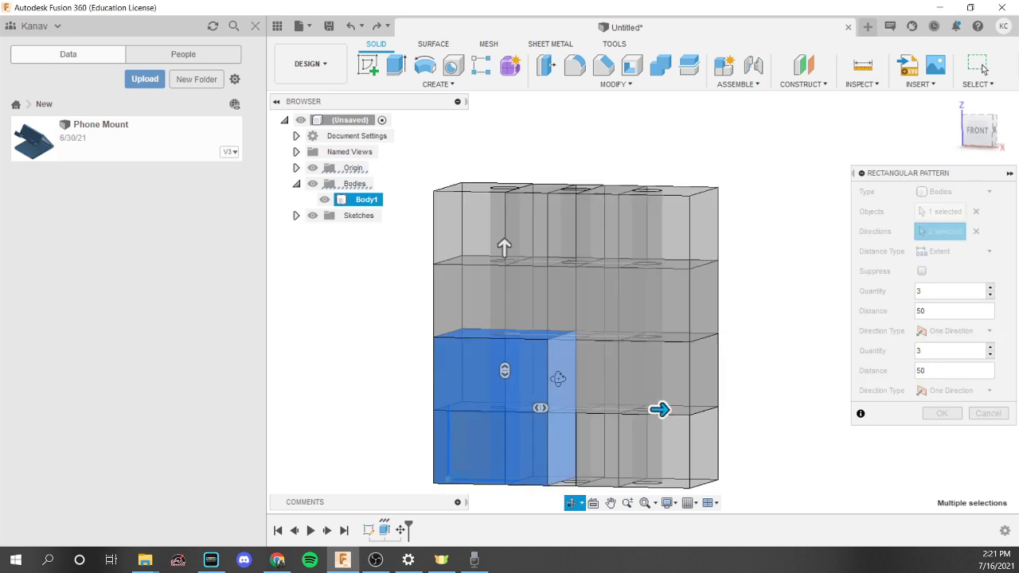
{"action": "left_click", "coordinate": [974, 132]}
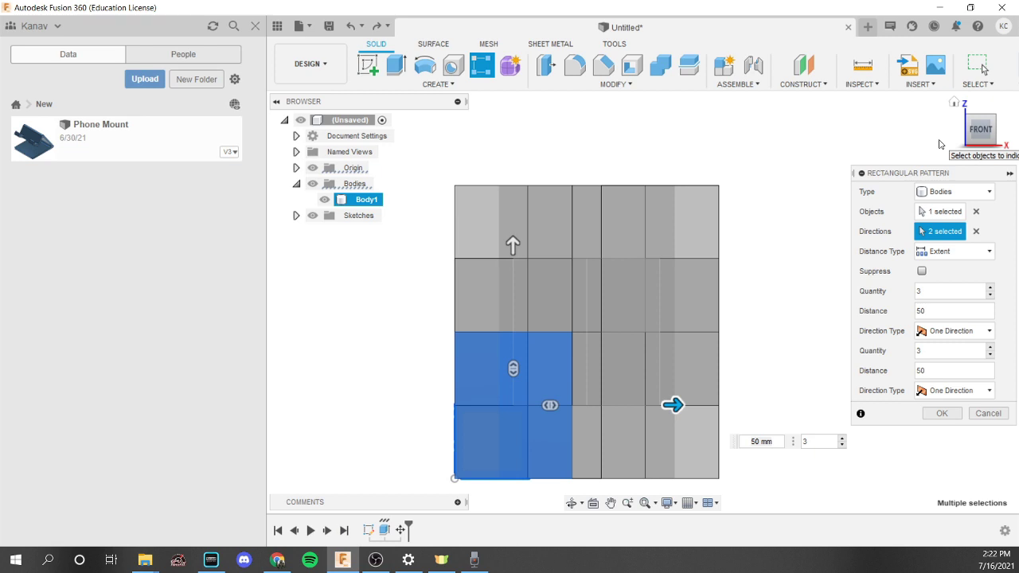
{"action": "middle_click_drag", "start_coordinate": [762, 410], "coordinate": [796, 301], "text": "shift"}
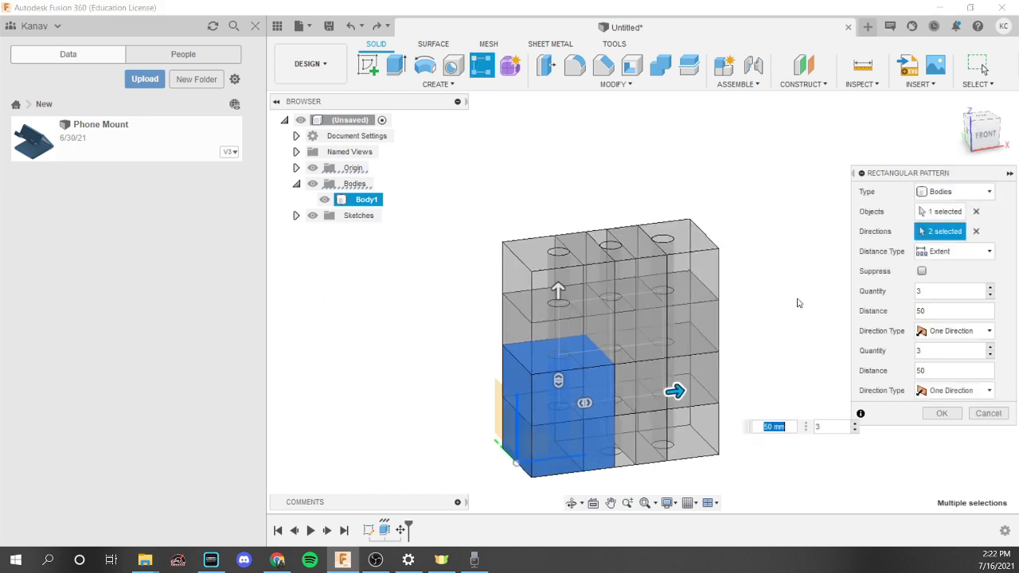
{"action": "left_click", "coordinate": [972, 251]}
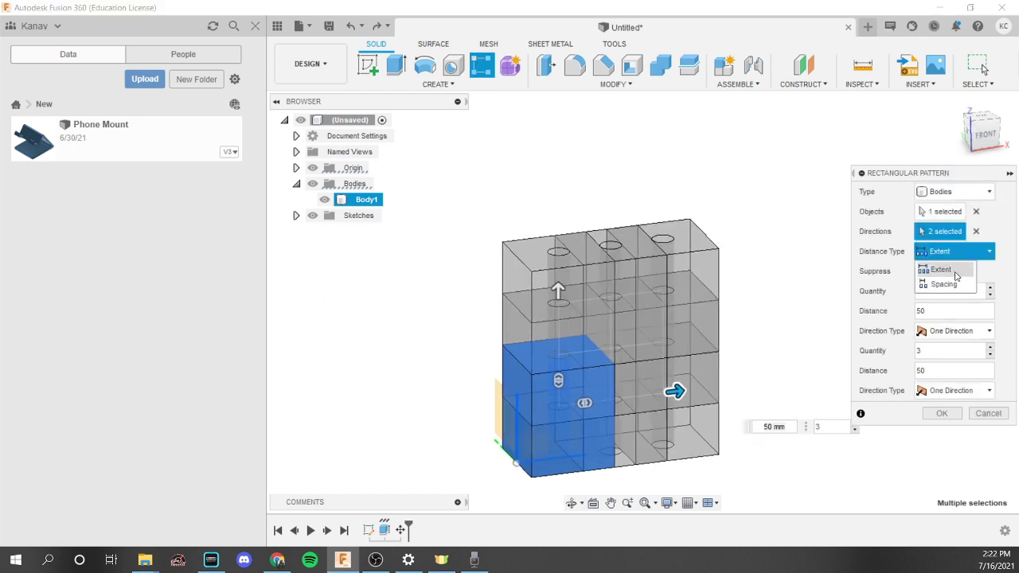
- Use Spacing with 50 mm and 100 mm, apply the nine-body pattern, then undo it
{"action": "left_click", "coordinate": [944, 284]}
{"action": "left_click", "coordinate": [702, 388]}
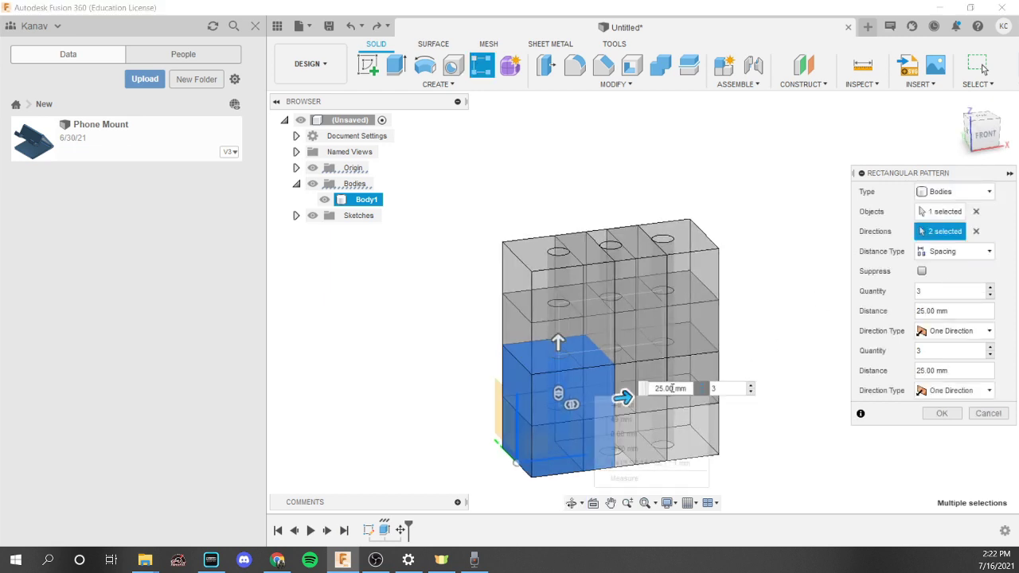
{"action": "left_click", "coordinate": [697, 388]}
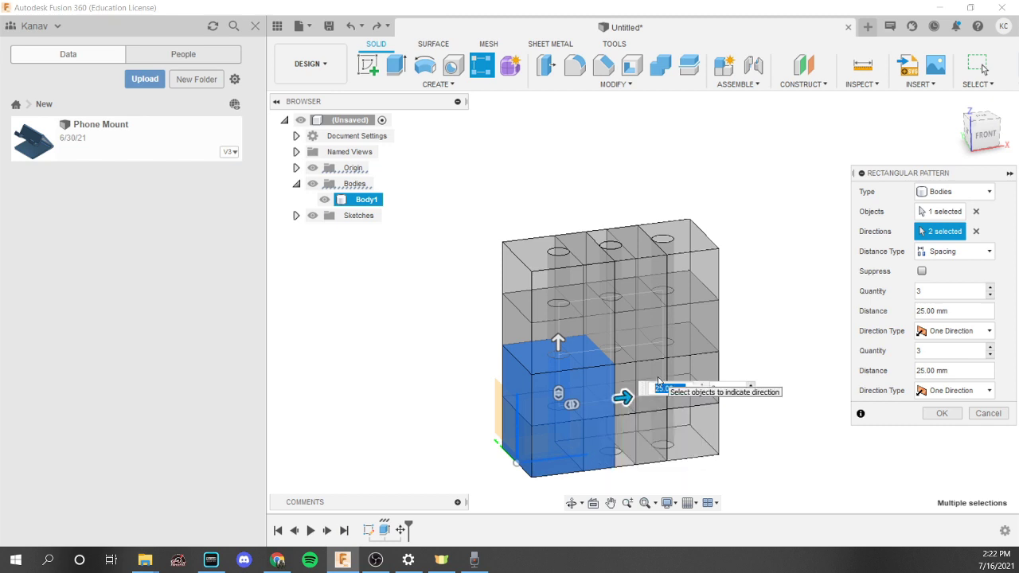
{"action": "type", "text": "50"}
{"action": "key", "text": "Return"}
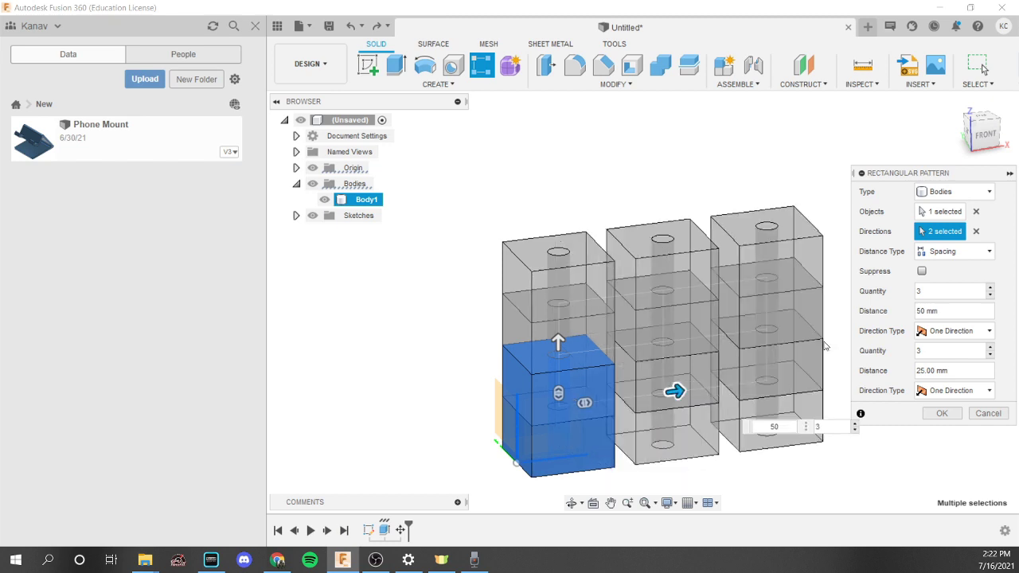
{"action": "left_click", "coordinate": [942, 369]}
{"action": "key", "text": "BackSpace"}
{"action": "middle_click_drag", "start_coordinate": [757, 323], "coordinate": [788, 289], "text": "shift"}
{"action": "left_click", "coordinate": [921, 370]}
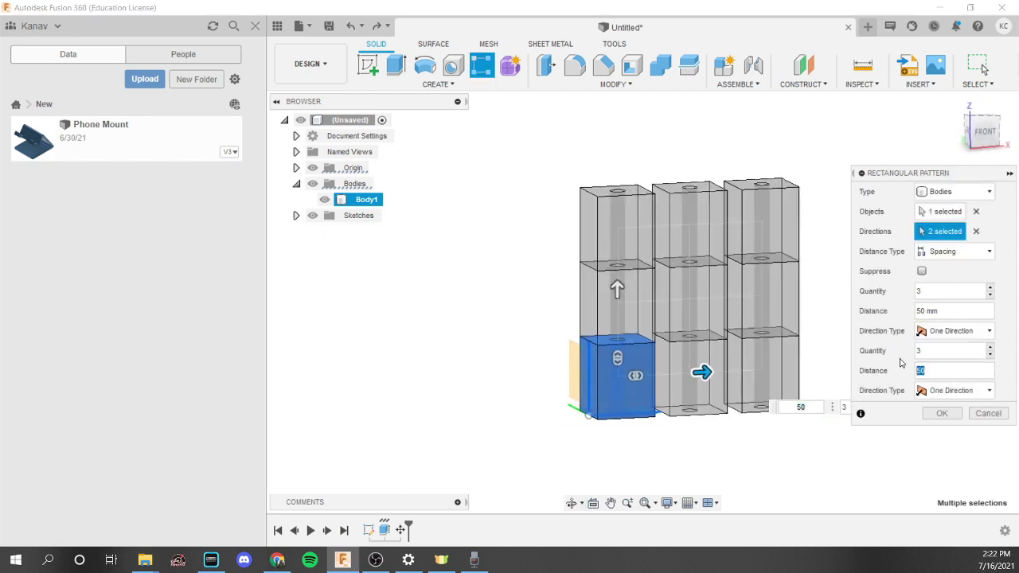
{"action": "type", "text": "100"}
{"action": "middle_click_drag", "start_coordinate": [791, 323], "coordinate": [698, 350], "text": "shift"}
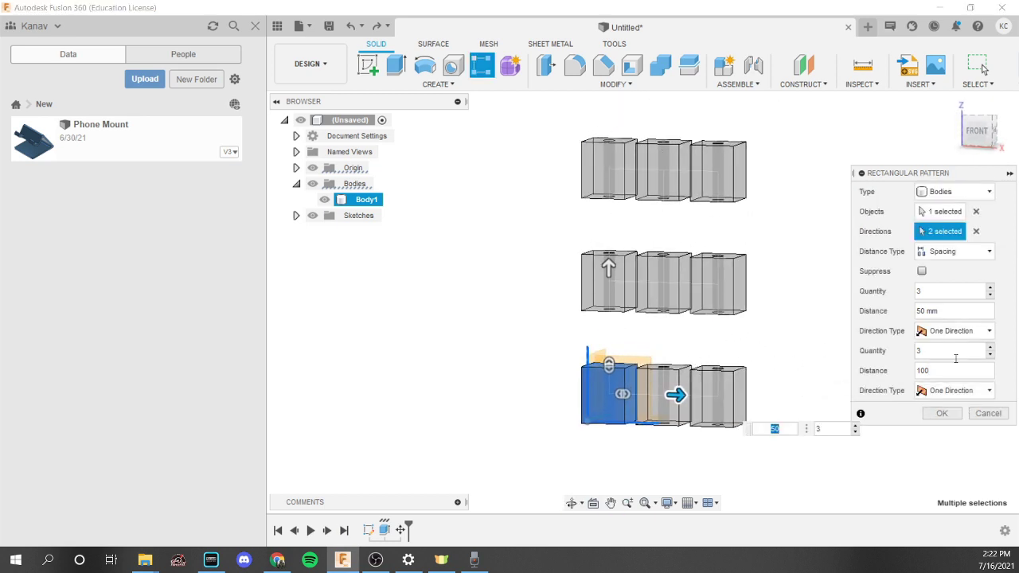
{"action": "left_click", "coordinate": [942, 413]}
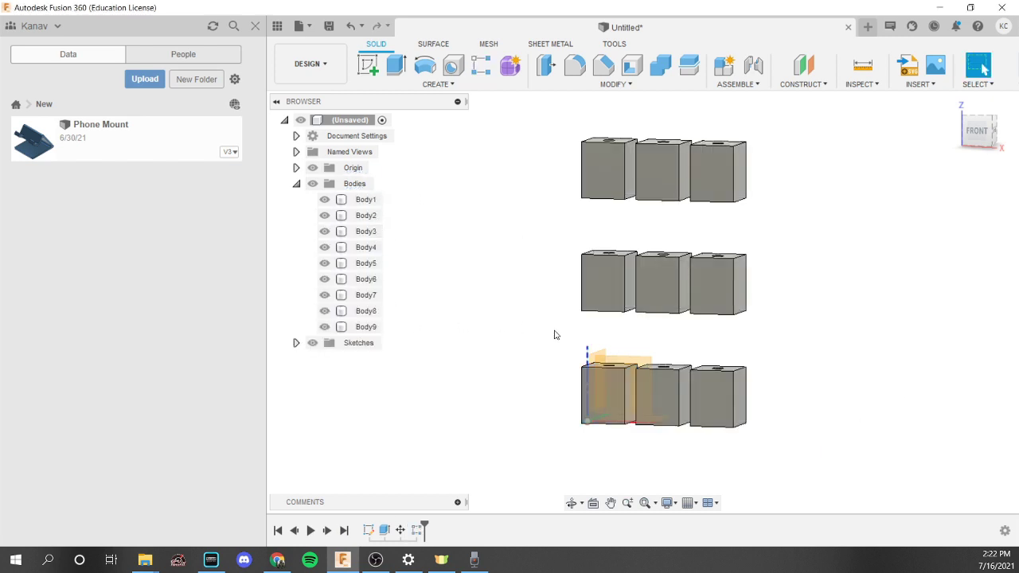
{"action": "key", "text": "ctrl+z"}
- Start a Faces rectangular pattern of the hole's inner face along a block edge
{"action": "scroll", "coordinate": [613, 356], "scroll_direction": "up", "scroll_amount": 5}
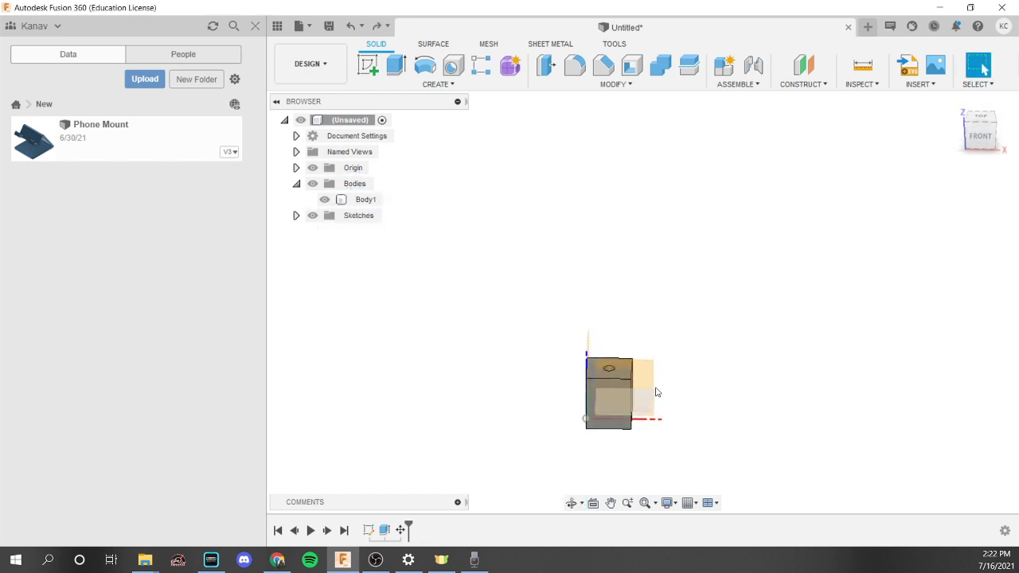
{"action": "middle_click_drag", "start_coordinate": [610, 353], "coordinate": [444, 125], "text": "shift"}
{"action": "left_click", "coordinate": [438, 84]}
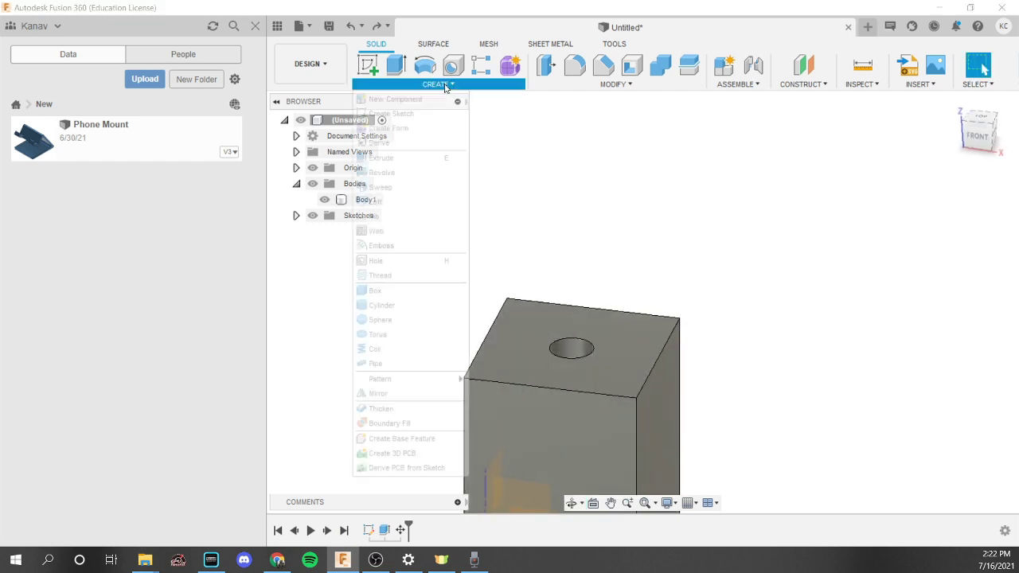
{"action": "mouse_move", "coordinate": [464, 380]}
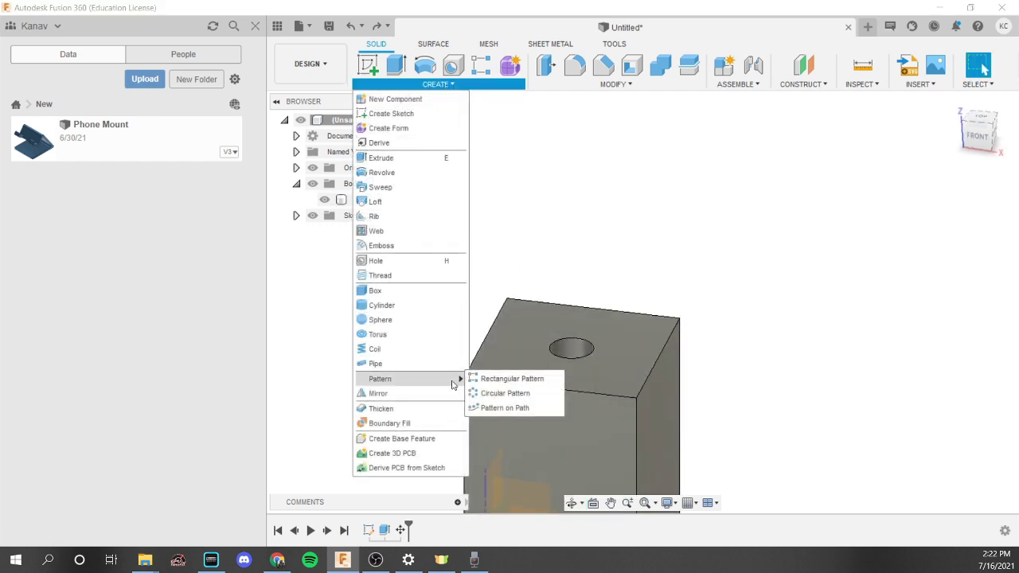
{"action": "left_click", "coordinate": [499, 379]}
{"action": "left_click", "coordinate": [956, 192]}
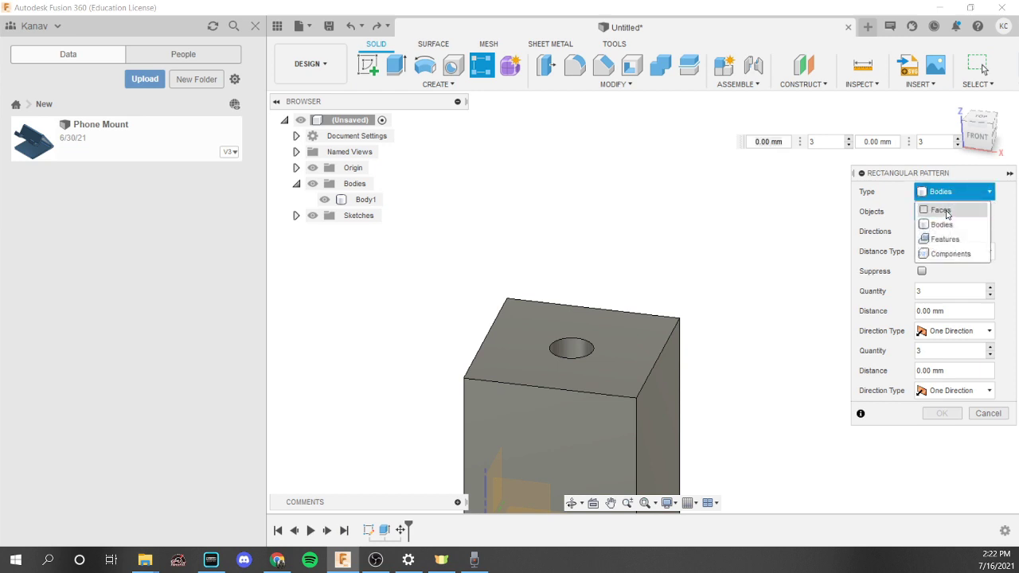
{"action": "left_click", "coordinate": [944, 211]}
{"action": "left_click", "coordinate": [573, 350]}
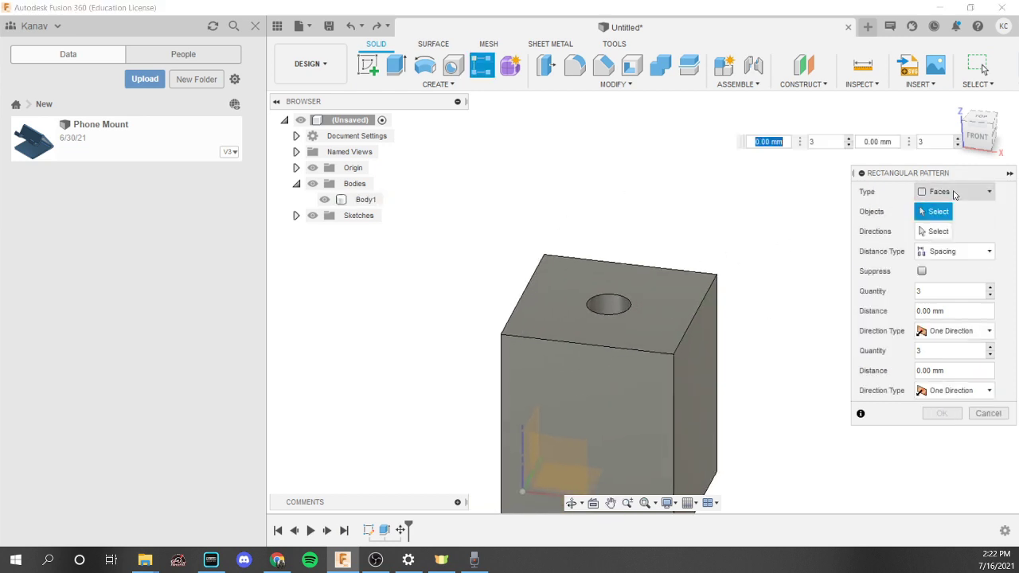
{"action": "left_click", "coordinate": [610, 307]}
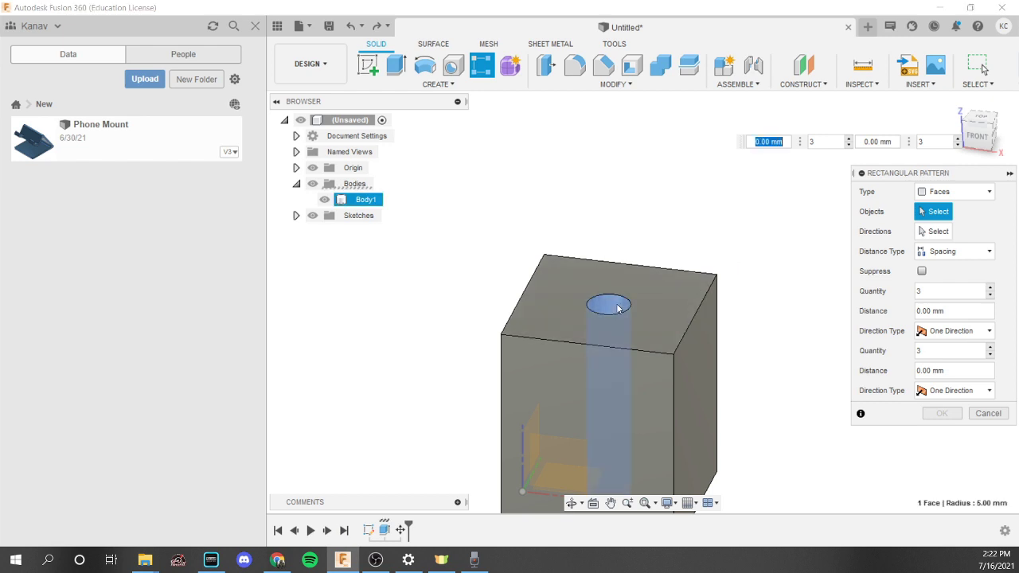
{"action": "left_click", "coordinate": [938, 230]}
{"action": "middle_click_drag", "start_coordinate": [717, 231], "coordinate": [697, 104], "text": "shift"}
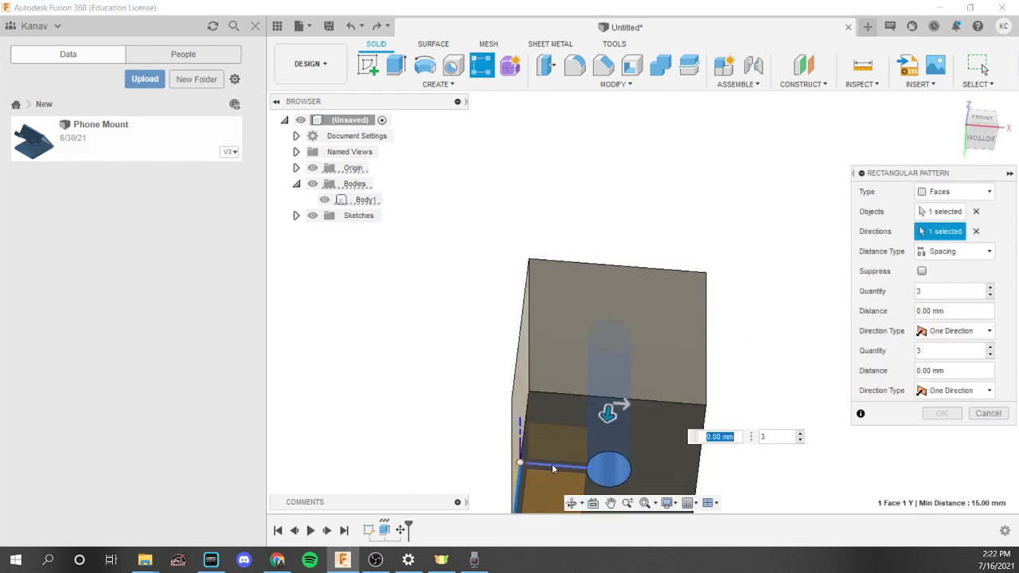
{"action": "left_click", "coordinate": [552, 464]}
- Space the hole copies 13 mm and 12 mm into a 2×2 grid, commit, then undo
{"action": "middle_click_drag", "start_coordinate": [557, 457], "coordinate": [610, 388], "text": "shift"}
{"action": "left_click_drag", "start_coordinate": [612, 389], "coordinate": [612, 339]}
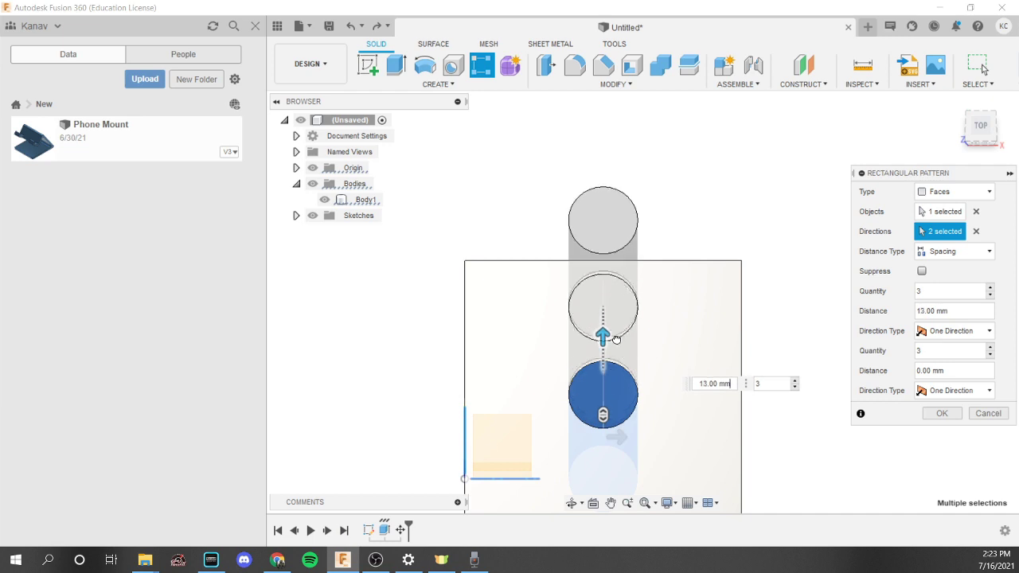
{"action": "middle_click_drag", "start_coordinate": [612, 339], "coordinate": [550, 291], "text": "shift"}
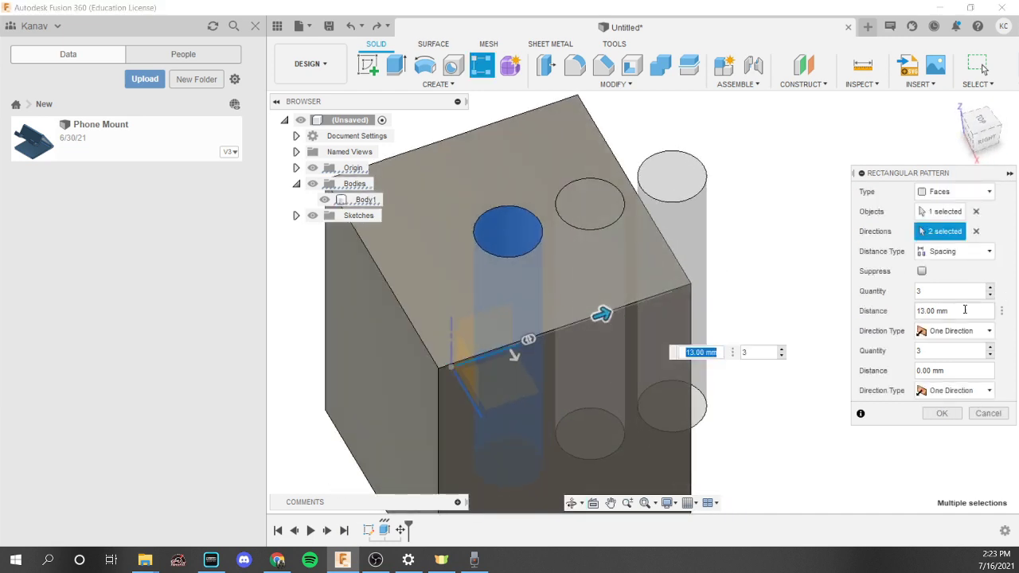
{"action": "left_click_drag", "start_coordinate": [976, 290], "coordinate": [896, 294]}
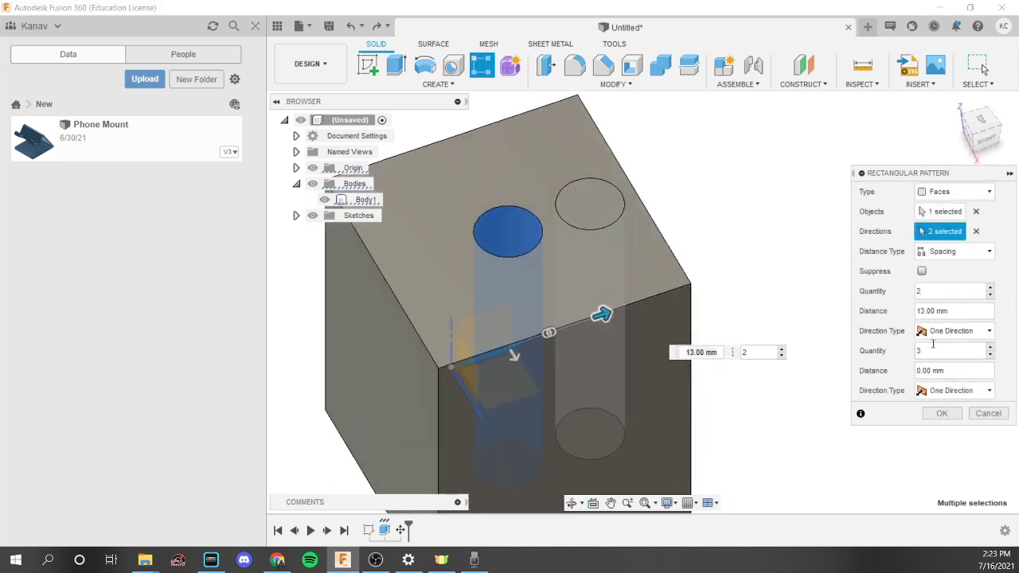
{"action": "scroll", "coordinate": [740, 418], "scroll_direction": "up", "scroll_amount": 1}
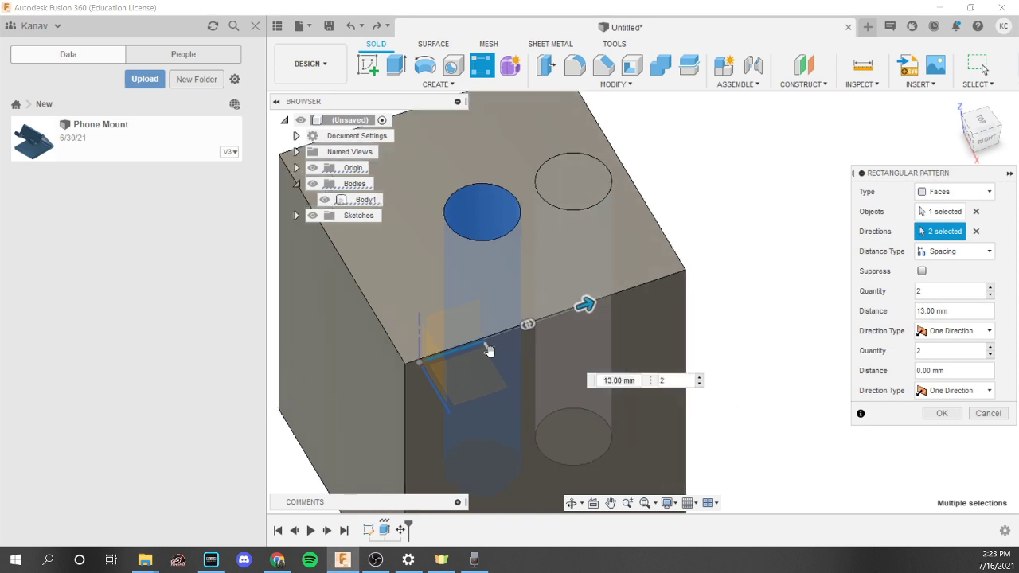
{"action": "left_click_drag", "start_coordinate": [489, 351], "coordinate": [539, 408]}
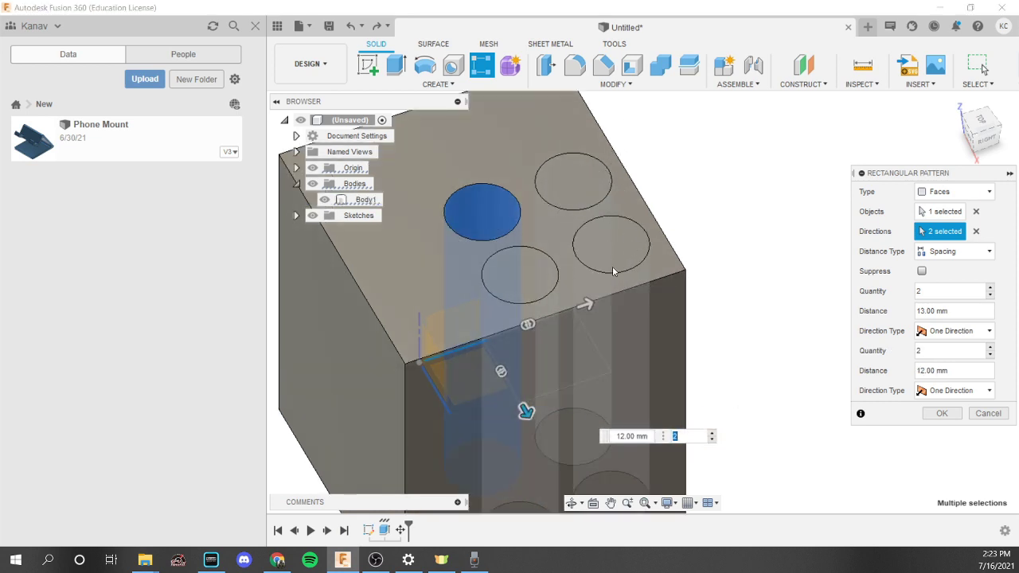
{"action": "key", "text": "Return"}
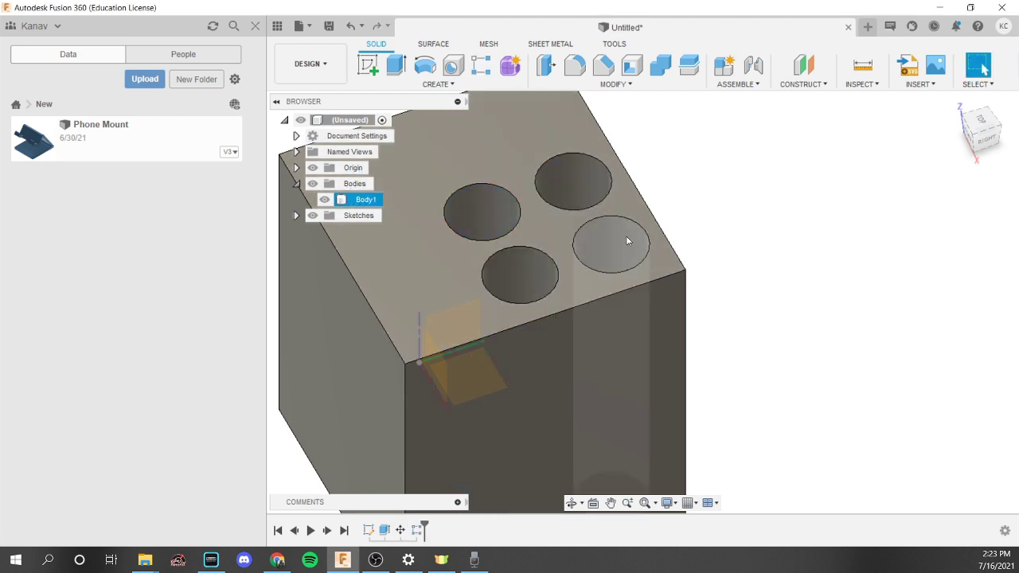
{"action": "middle_click_drag", "start_coordinate": [626, 235], "coordinate": [919, 154], "text": "shift"}
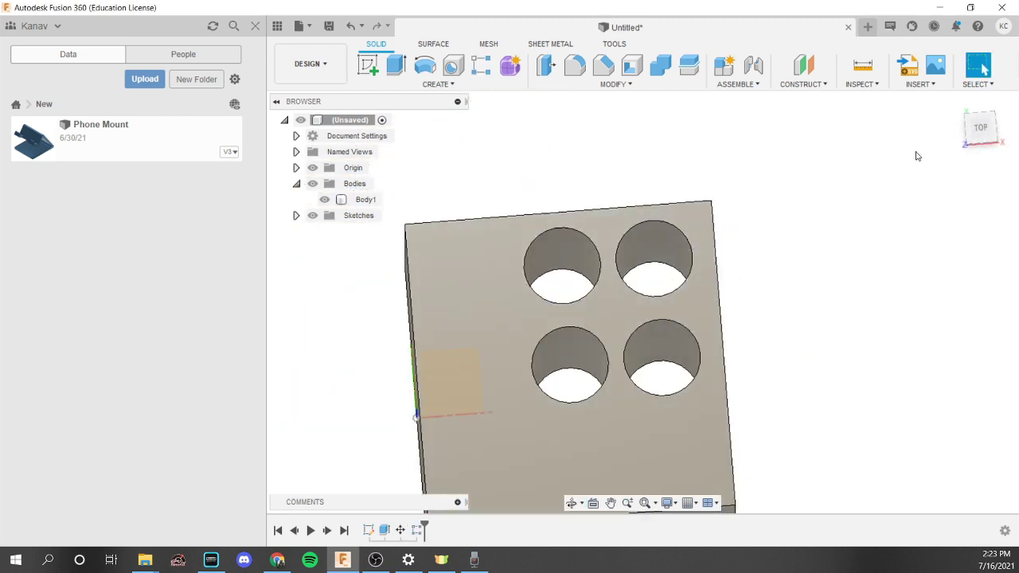
{"action": "left_click", "coordinate": [985, 138]}
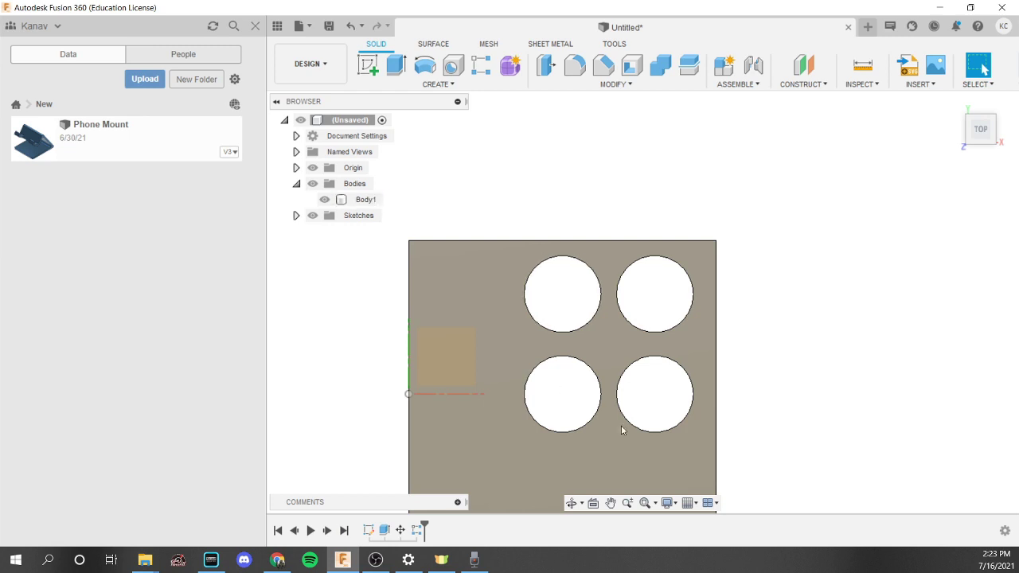
{"action": "left_click", "coordinate": [638, 412]}
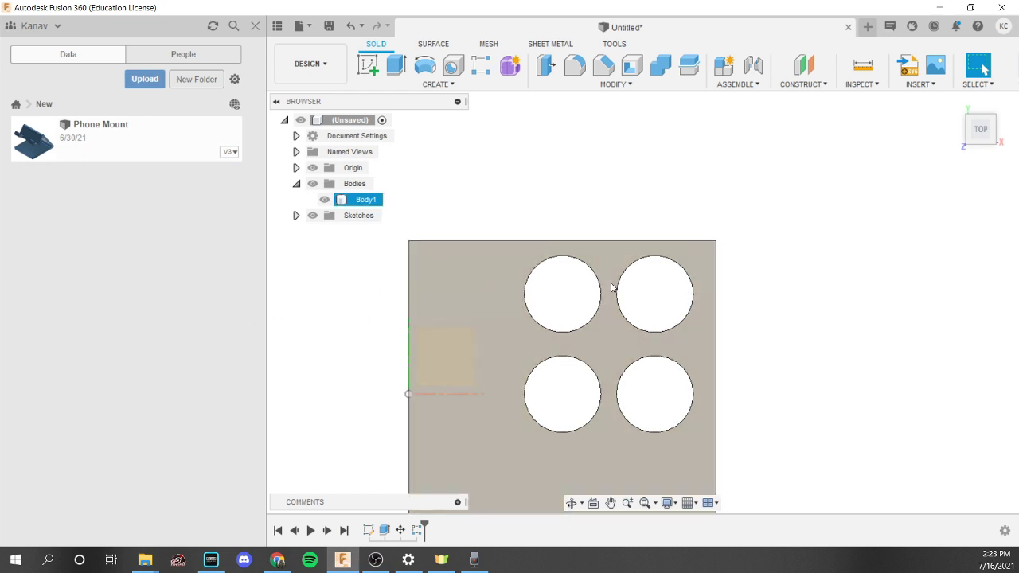
{"action": "key", "text": "ctrl+z"}
- Start a circular pattern and set its type to Bodies
{"action": "middle_click_drag", "start_coordinate": [535, 175], "coordinate": [493, 112], "text": "shift"}
{"action": "left_click", "coordinate": [439, 84]}
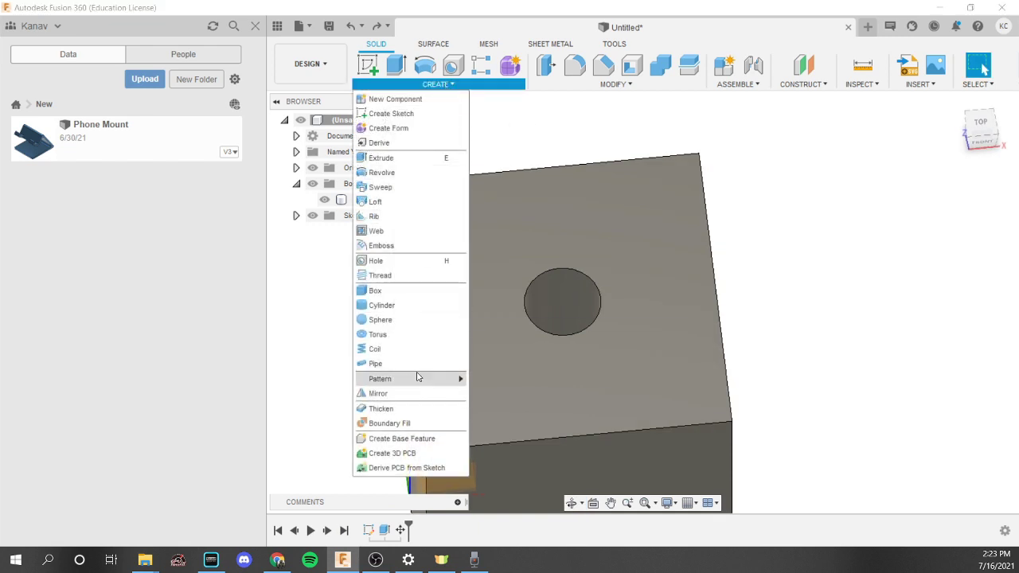
{"action": "mouse_move", "coordinate": [426, 387]}
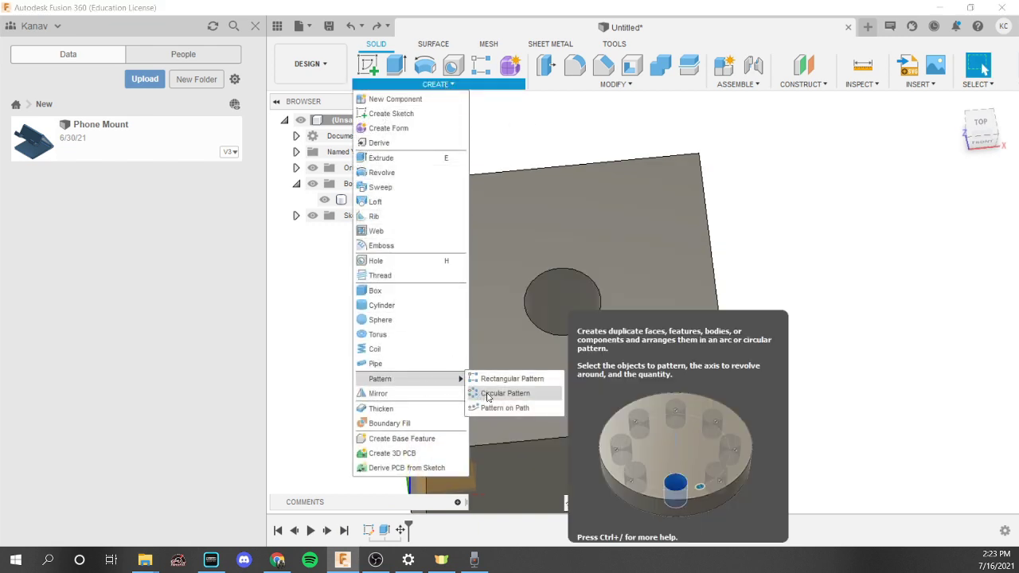
{"action": "left_click", "coordinate": [505, 393]}
{"action": "middle_click_drag", "start_coordinate": [751, 326], "coordinate": [768, 268], "text": "shift"}
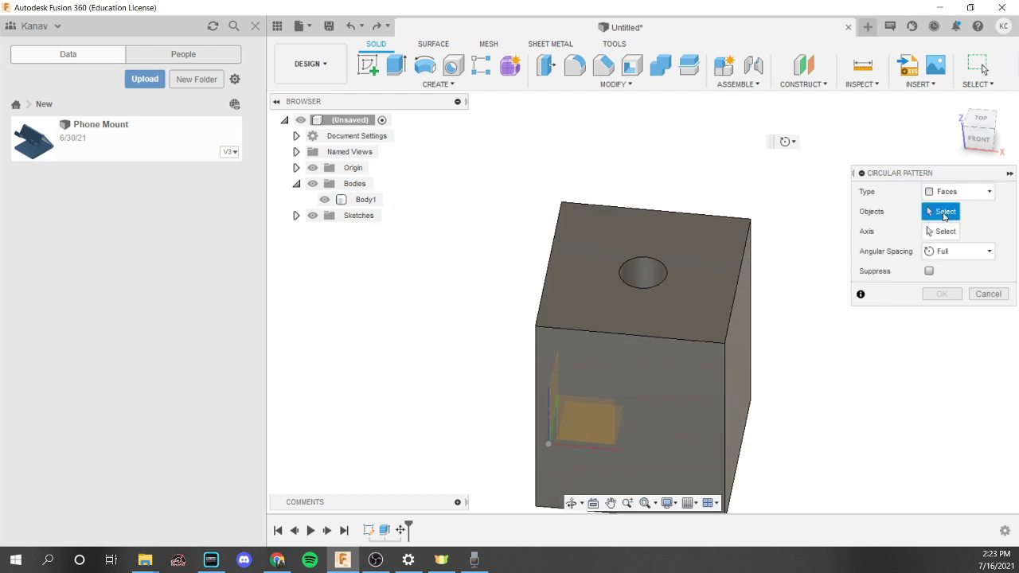
{"action": "left_click", "coordinate": [955, 192]}
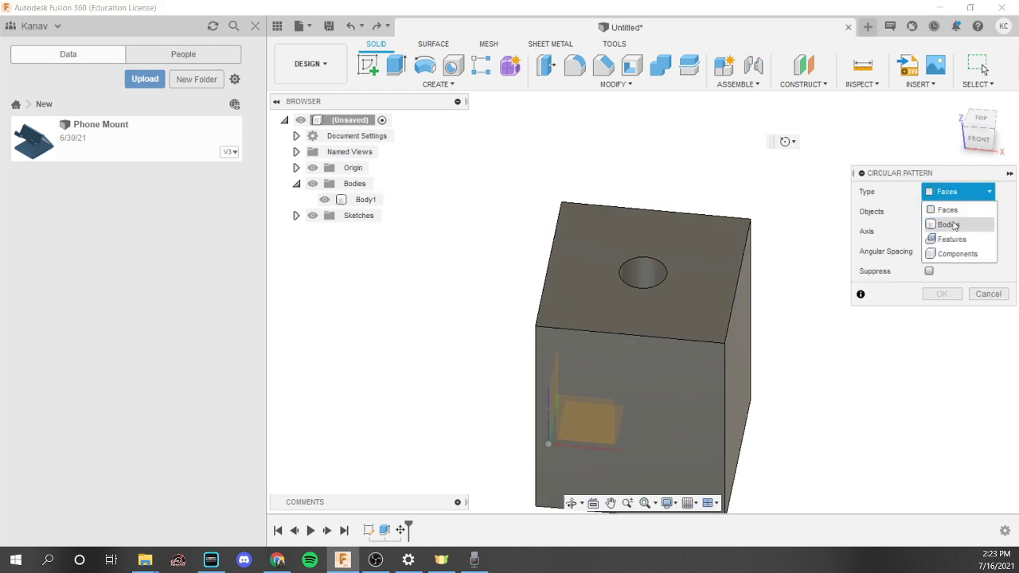
{"action": "left_click", "coordinate": [955, 225]}
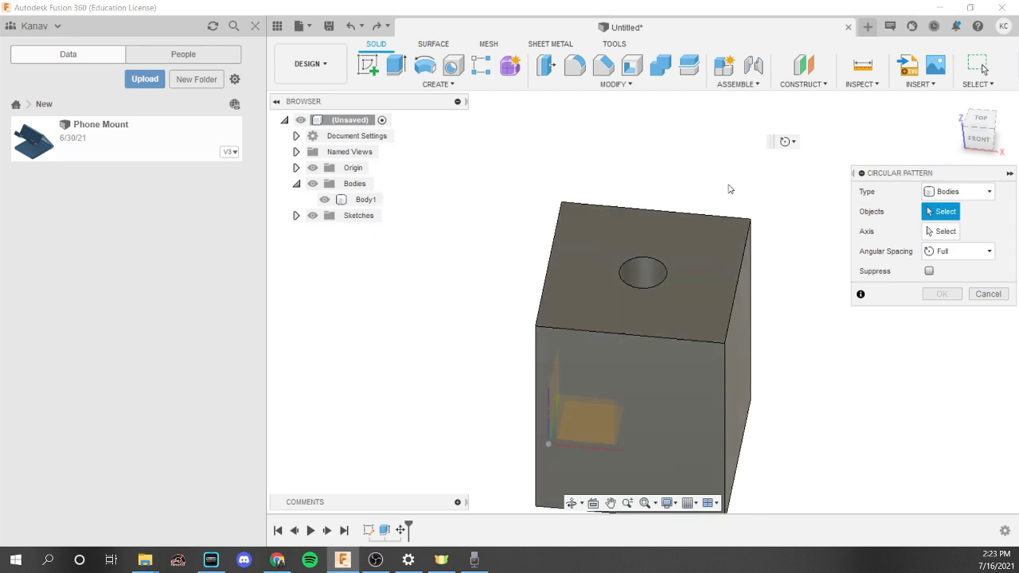
- Select Body1 and pick a block edge as the axis, previewing three copies
{"action": "left_click", "coordinate": [701, 337]}
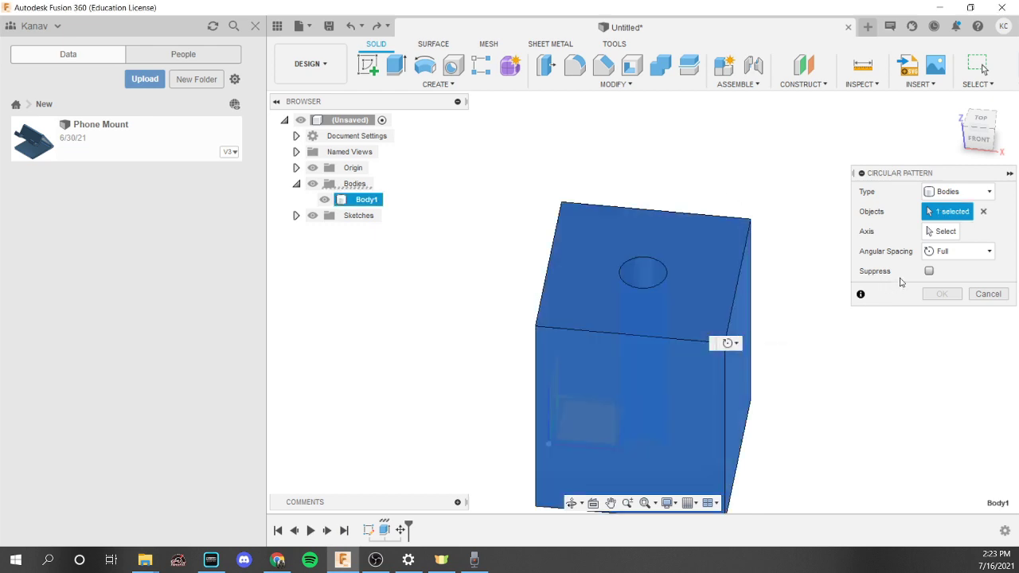
{"action": "left_click", "coordinate": [940, 233]}
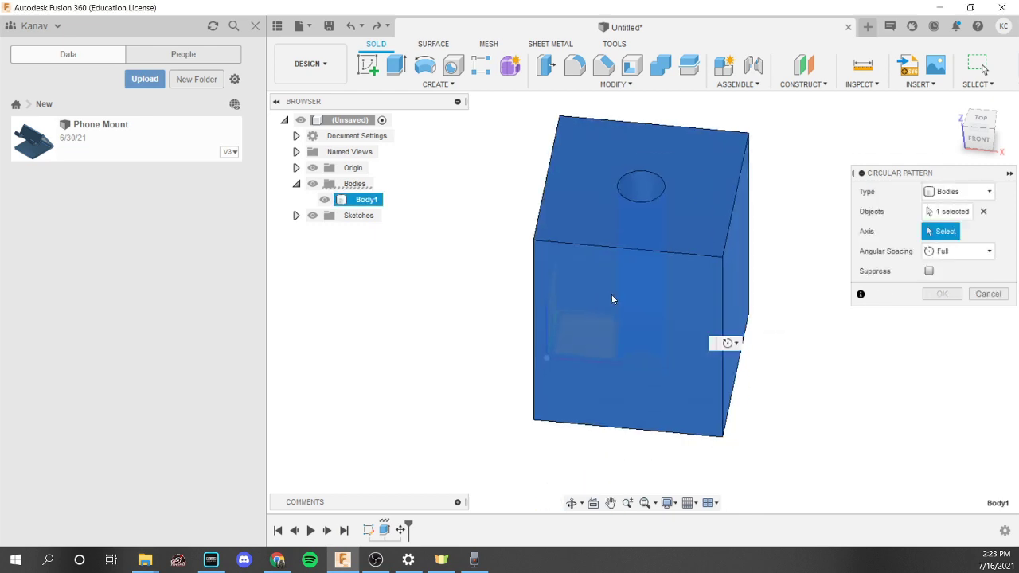
{"action": "middle_click_drag", "start_coordinate": [612, 294], "coordinate": [884, 183], "text": "shift"}
{"action": "left_click", "coordinate": [560, 353]}
{"action": "left_click", "coordinate": [981, 129]}
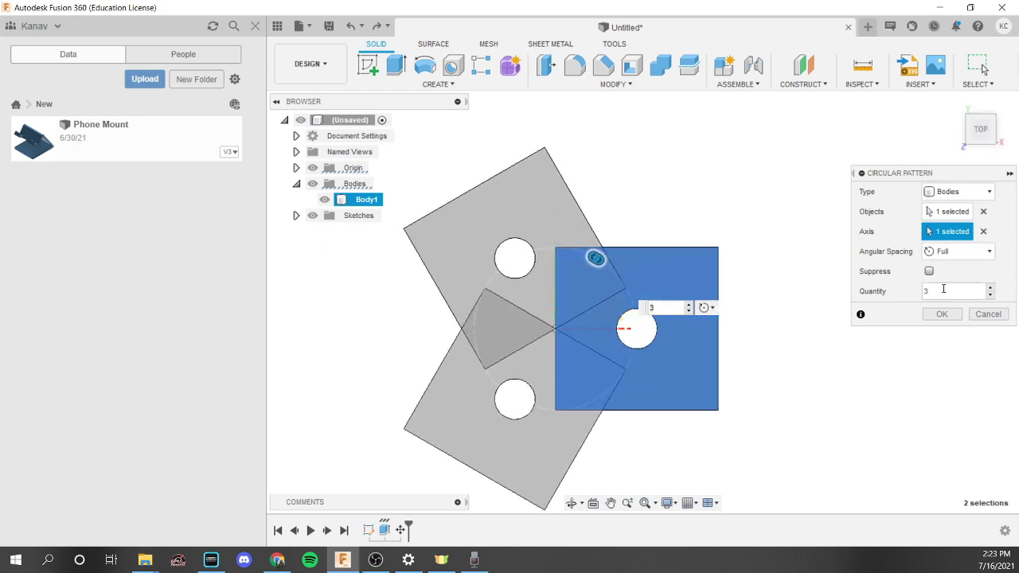
{"action": "left_click", "coordinate": [955, 252]}
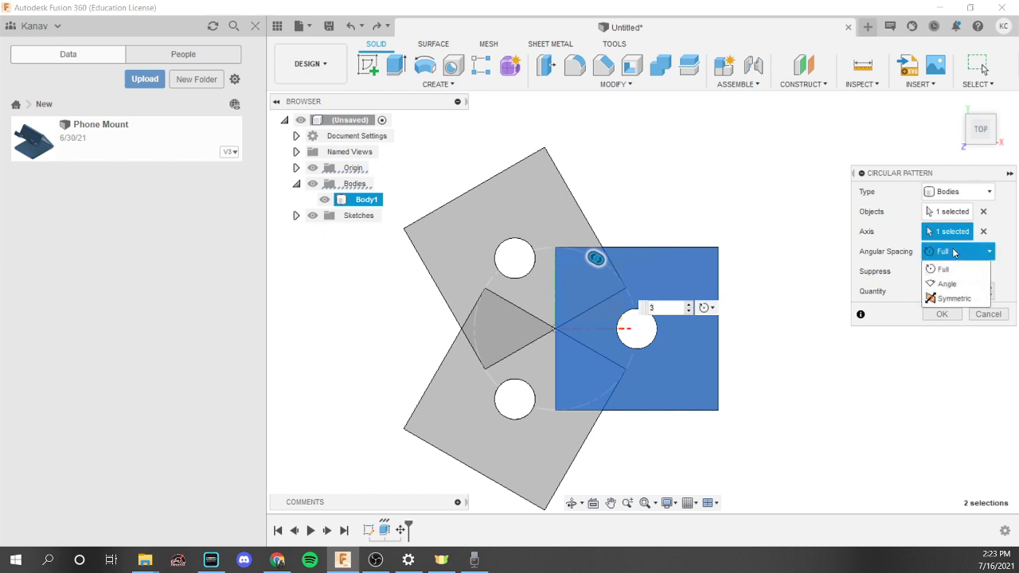
- Set a 90° total angle with Symmetric spacing and apply the pattern
{"action": "left_click", "coordinate": [948, 283]}
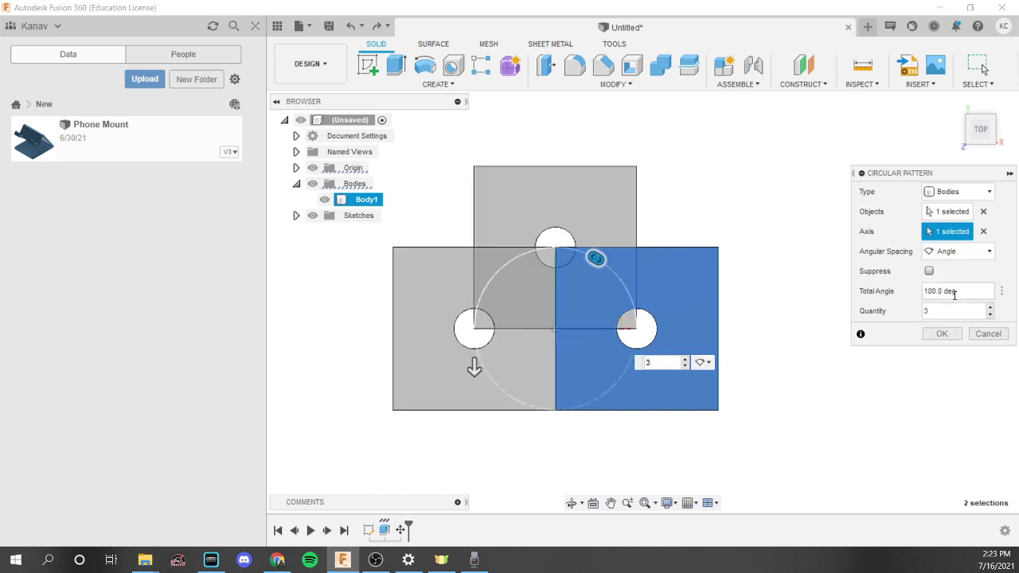
{"action": "left_click_drag", "start_coordinate": [956, 291], "coordinate": [917, 296]}
{"action": "type", "text": "90"}
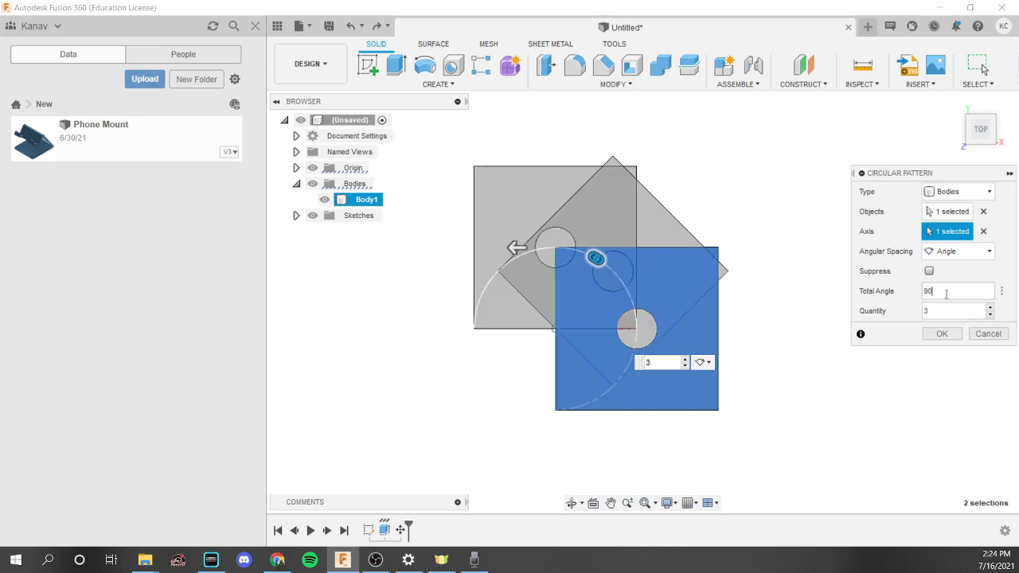
{"action": "left_click", "coordinate": [960, 252]}
{"action": "left_click", "coordinate": [947, 297]}
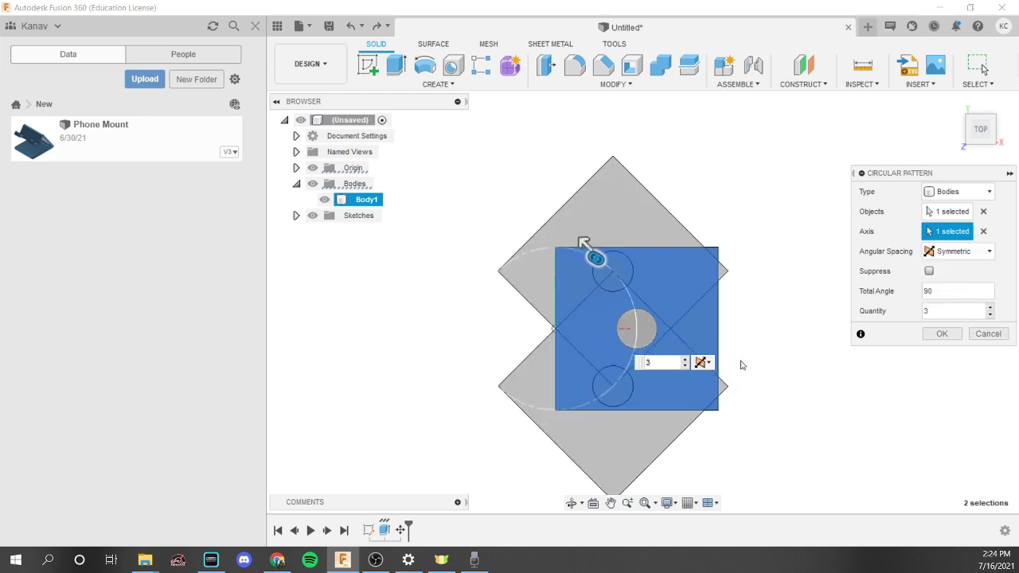
{"action": "left_click", "coordinate": [942, 334]}
- Clear the selection and return to the top view of the three bodies
{"action": "left_click", "coordinate": [722, 344]}
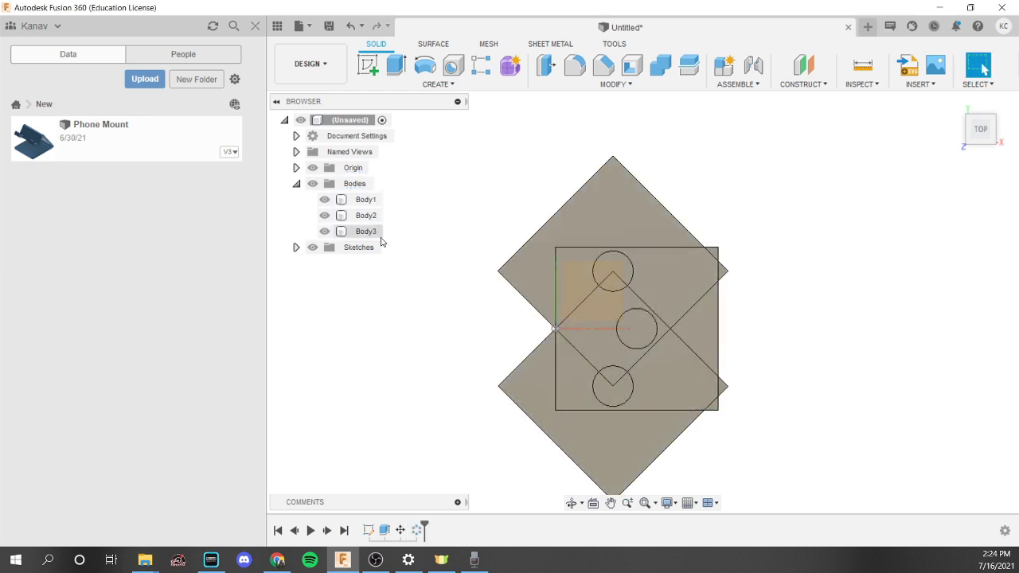
{"action": "mouse_move", "coordinate": [414, 223]}
{"action": "middle_mouse_down", "text": "shift"}
{"action": "mouse_move", "coordinate": [439, 183]}
{"action": "mouse_move", "coordinate": [434, 170]}
{"action": "mouse_move", "coordinate": [417, 212]}
{"action": "middle_mouse_up", "text": "shift"}
{"action": "left_click", "coordinate": [982, 132]}
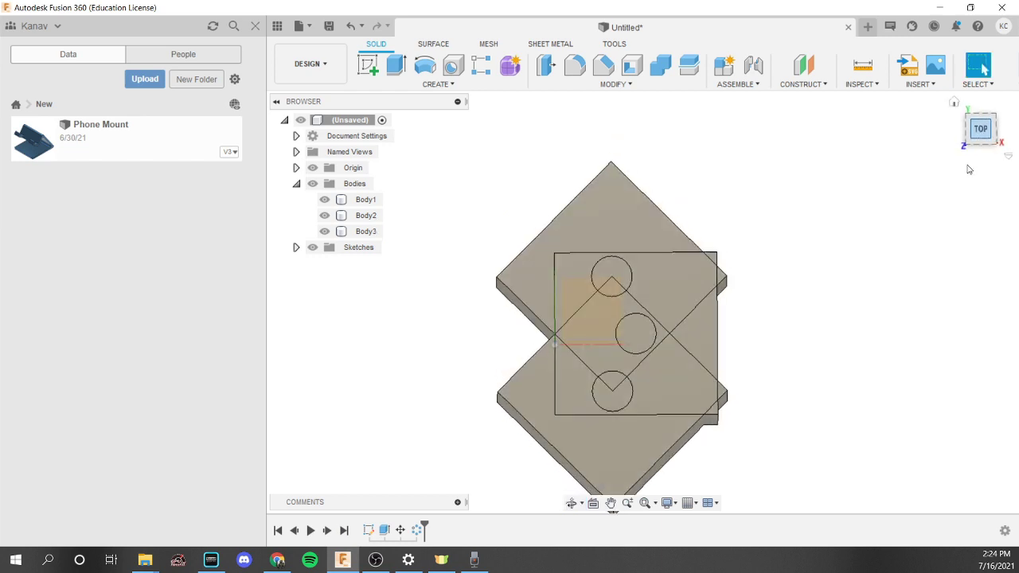